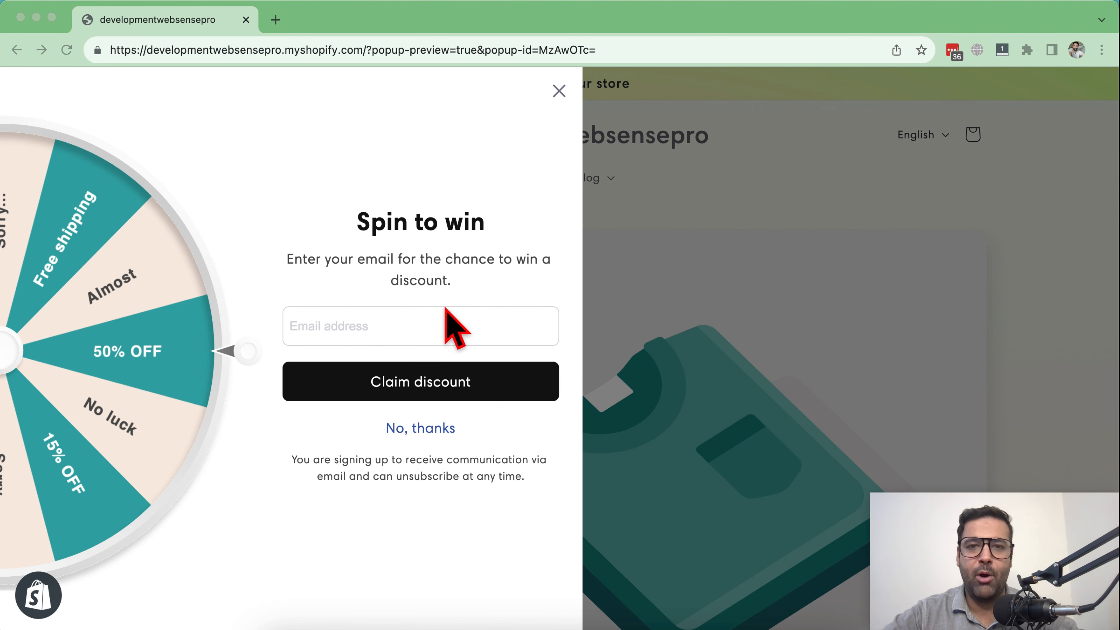
# Open the Shopify admin at devwebsensepro.myshopify.com/admin in a new browser tab.
pyautogui.click(276, 20)
pyautogui.write('deve')
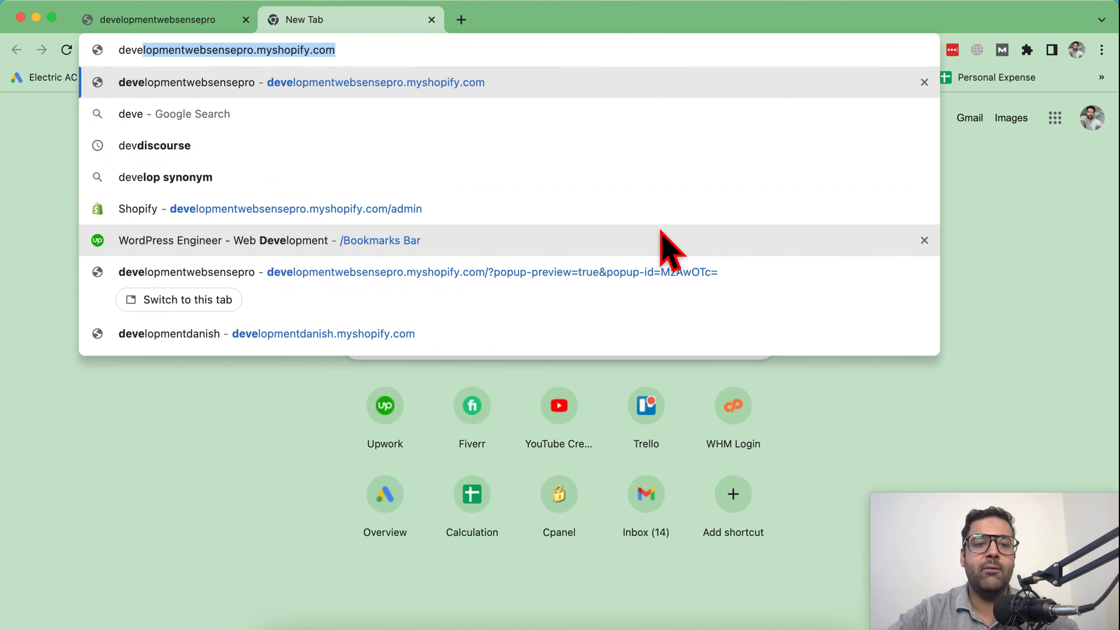
pyautogui.press('BackSpace')
pyautogui.press('BackSpace')
pyautogui.press('Down')
pyautogui.press('Down')
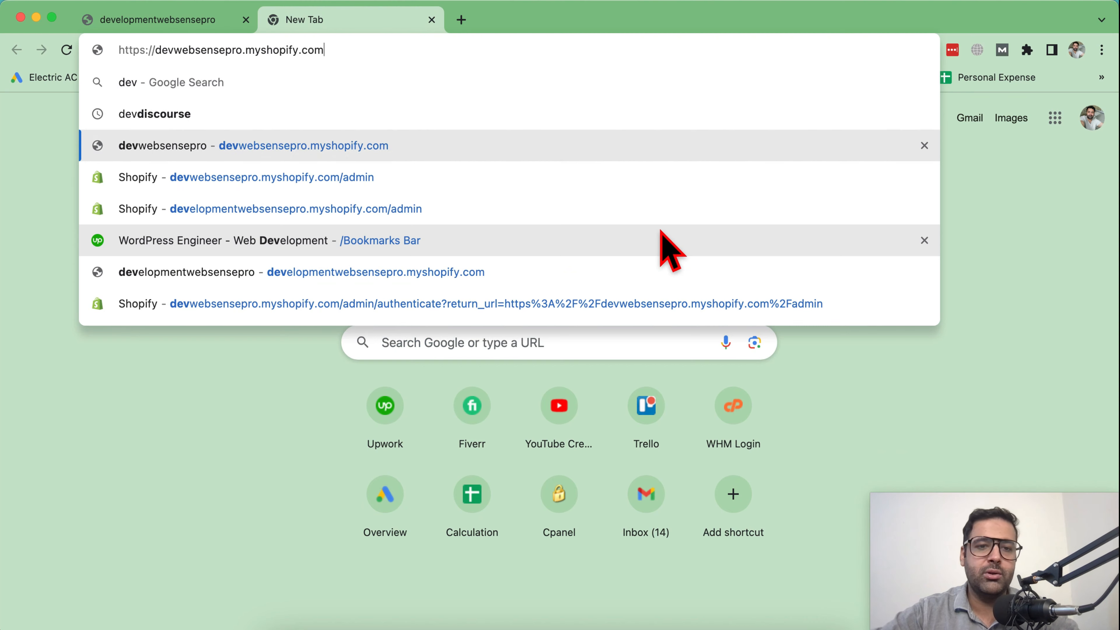
pyautogui.write('/admin')
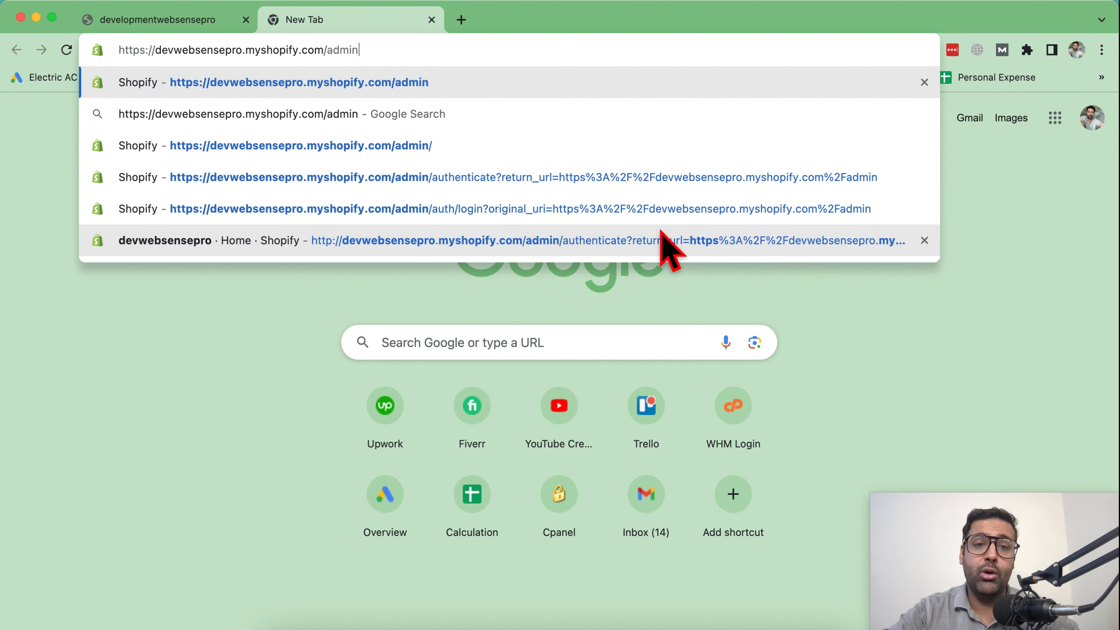
pyautogui.press('Return')
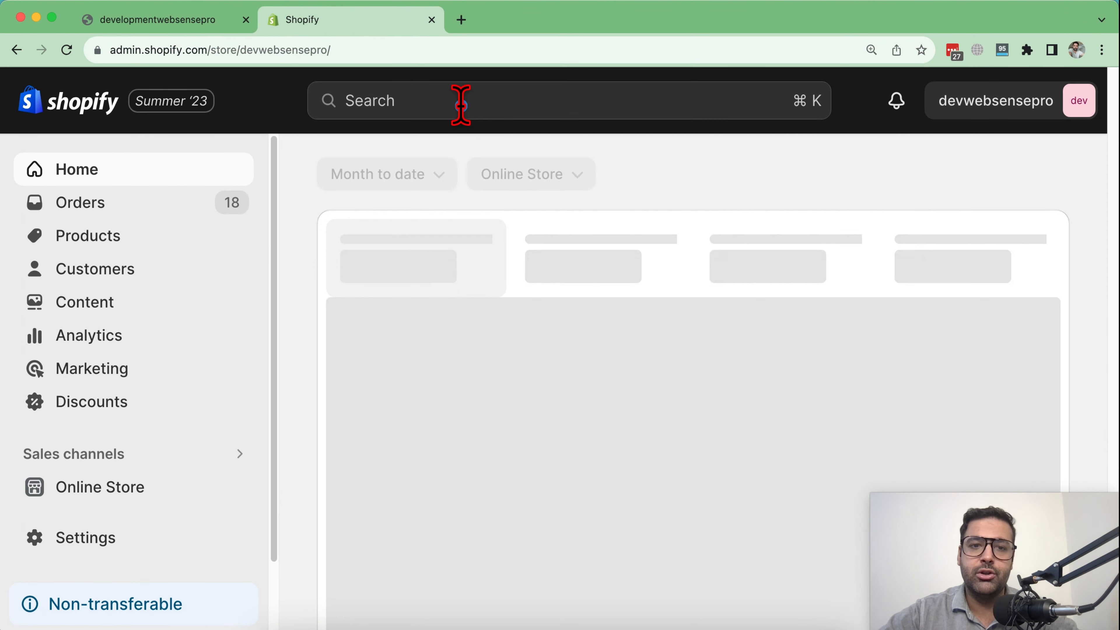
# Search the Shopify App Store for "ecom send popup" from the admin search.
pyautogui.click(458, 101)
pyautogui.write('eco')
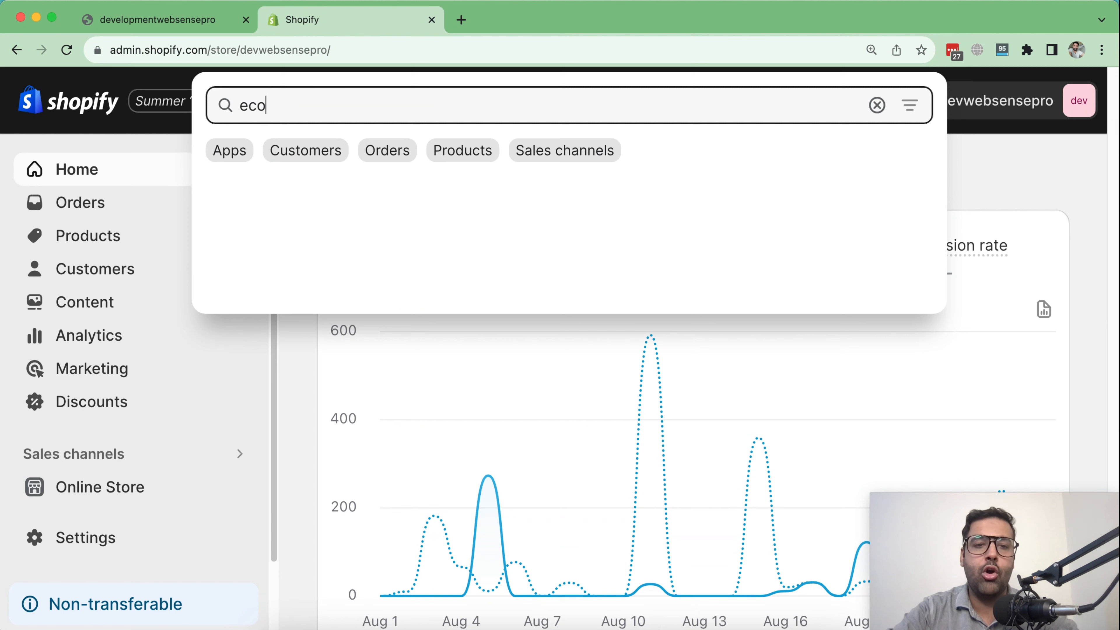
pyautogui.write('m send pop')
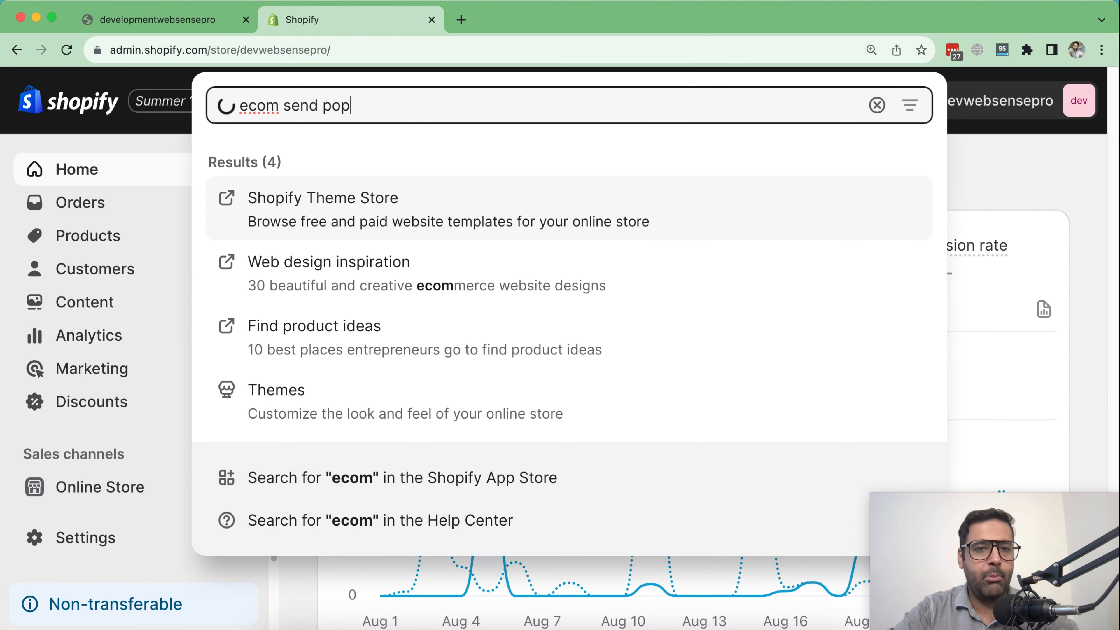
pyautogui.write('up')
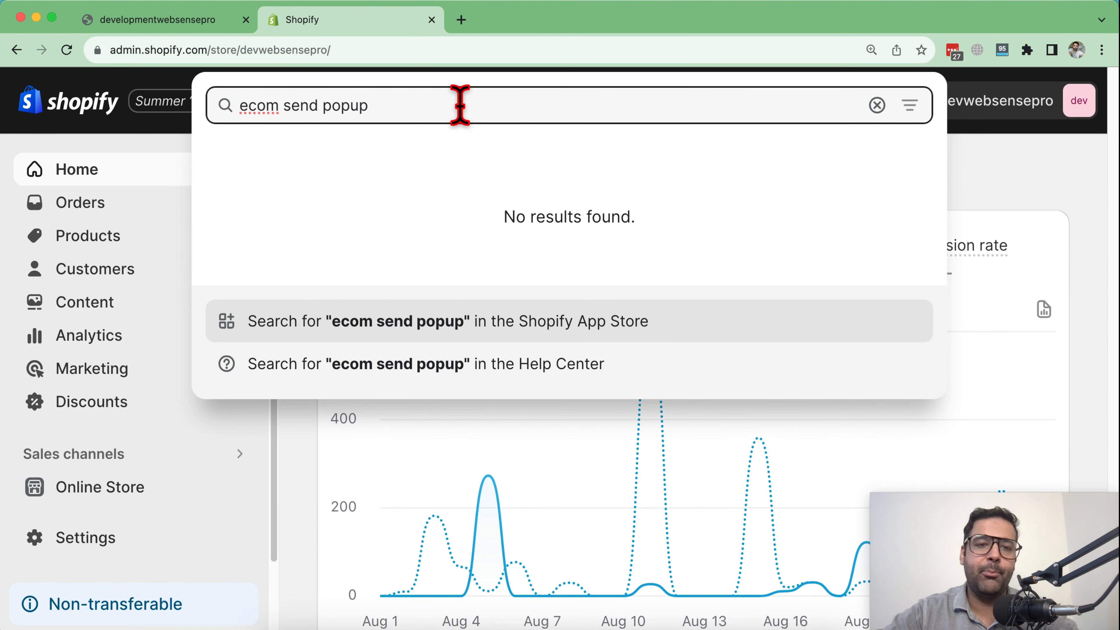
pyautogui.press('Return')
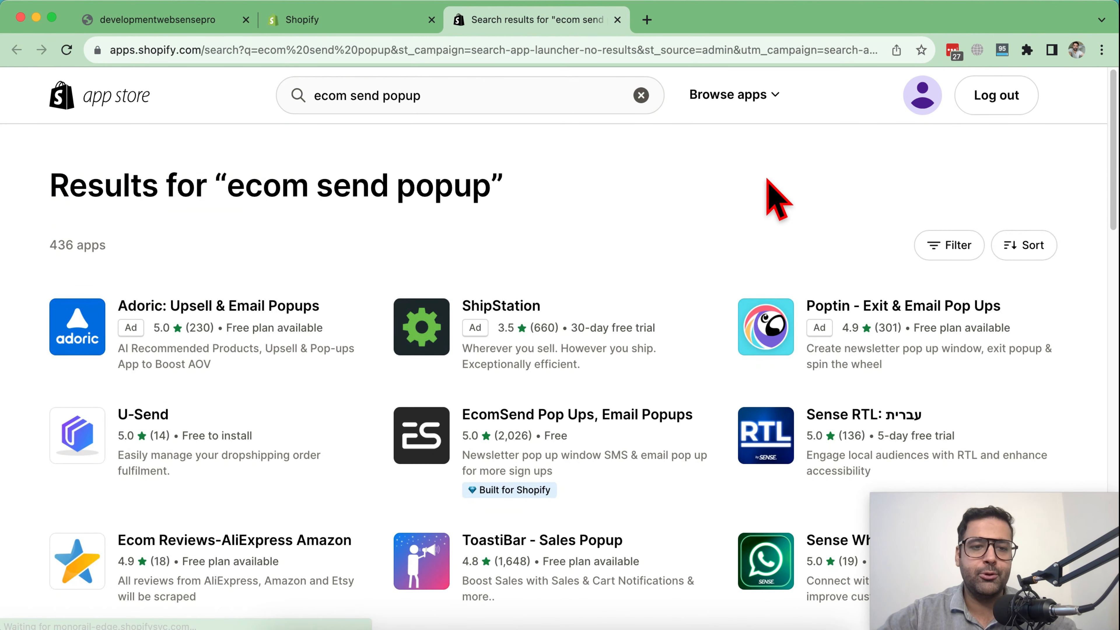
# Install the EcomSend Pop Ups, Email Popups app on the devwebsensepro store.
pyautogui.scroll(-10, 774, 201)
pyautogui.scroll(10, 774, 201)
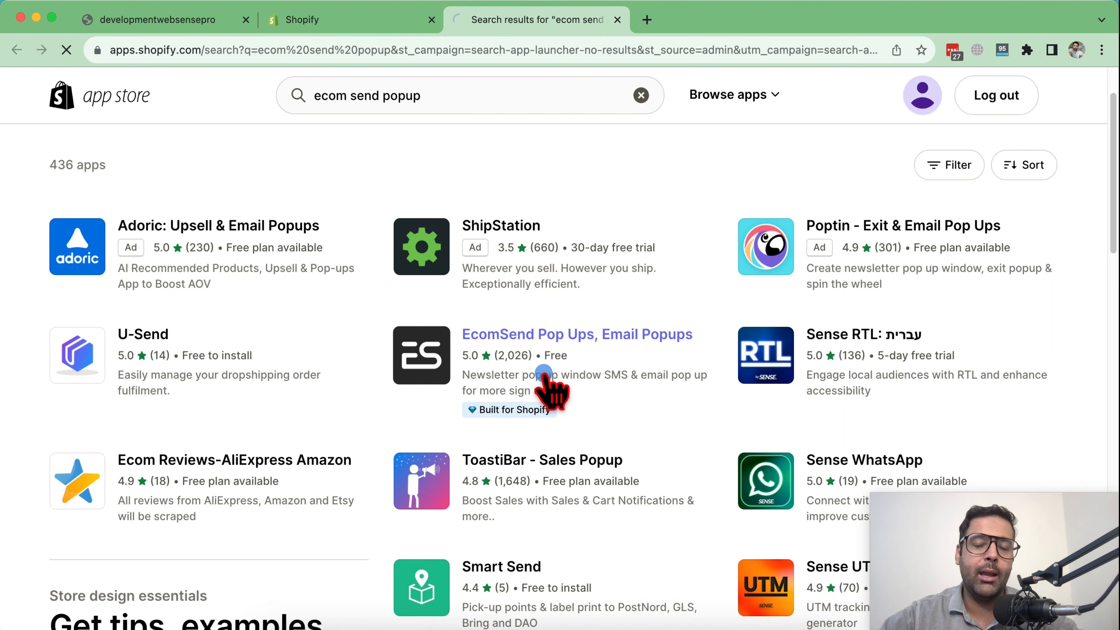
pyautogui.click(547, 377)
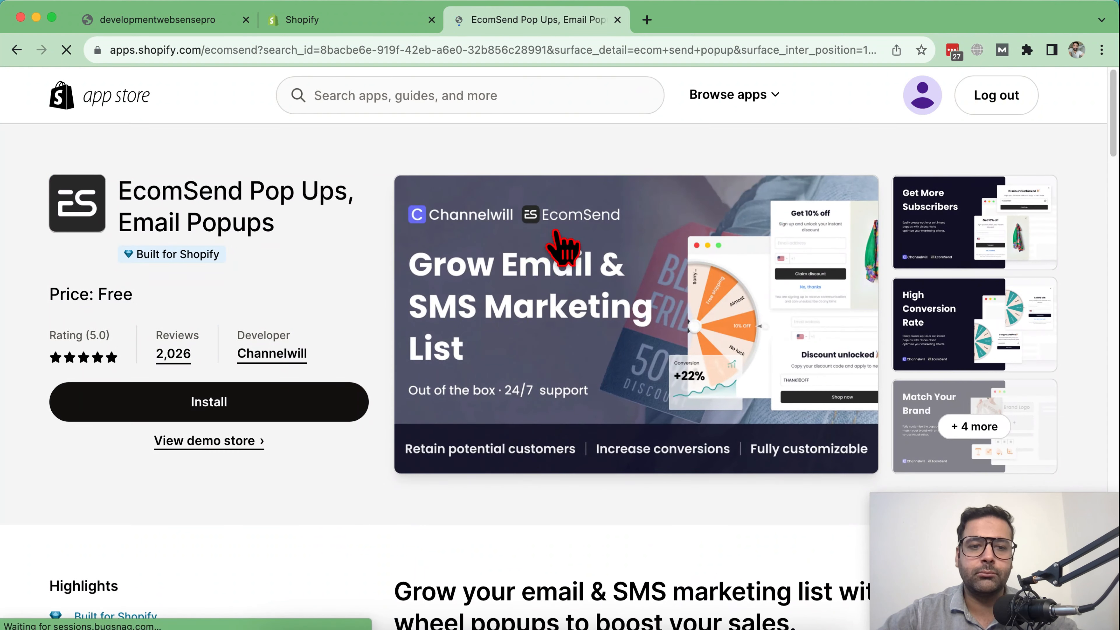
pyautogui.click(228, 419)
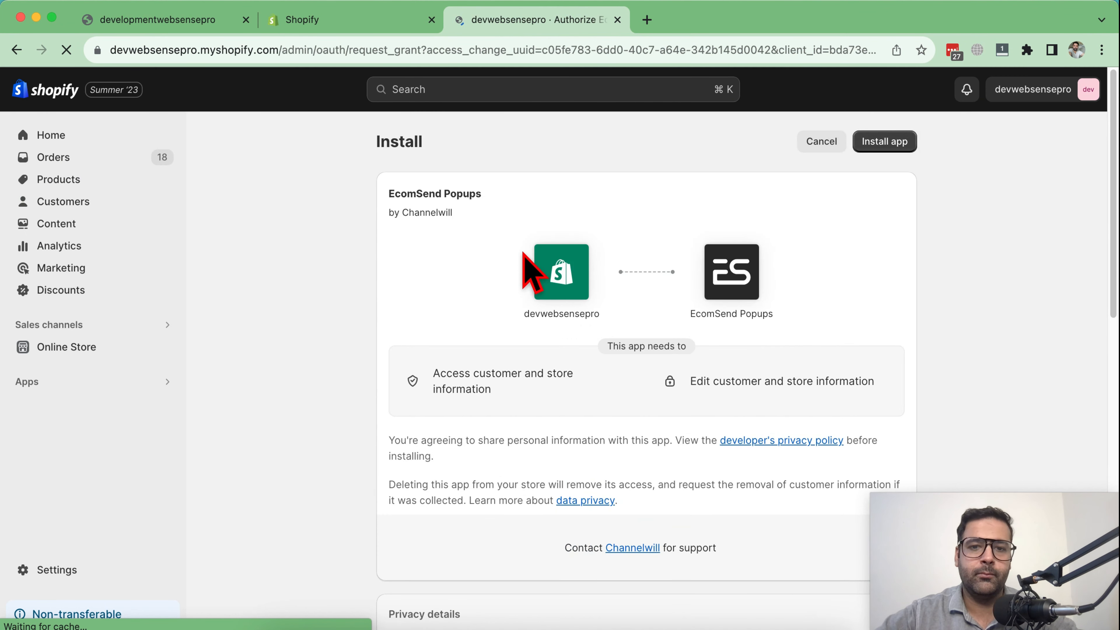
pyautogui.scroll(-5, 916, 307)
pyautogui.scroll(5, 915, 301)
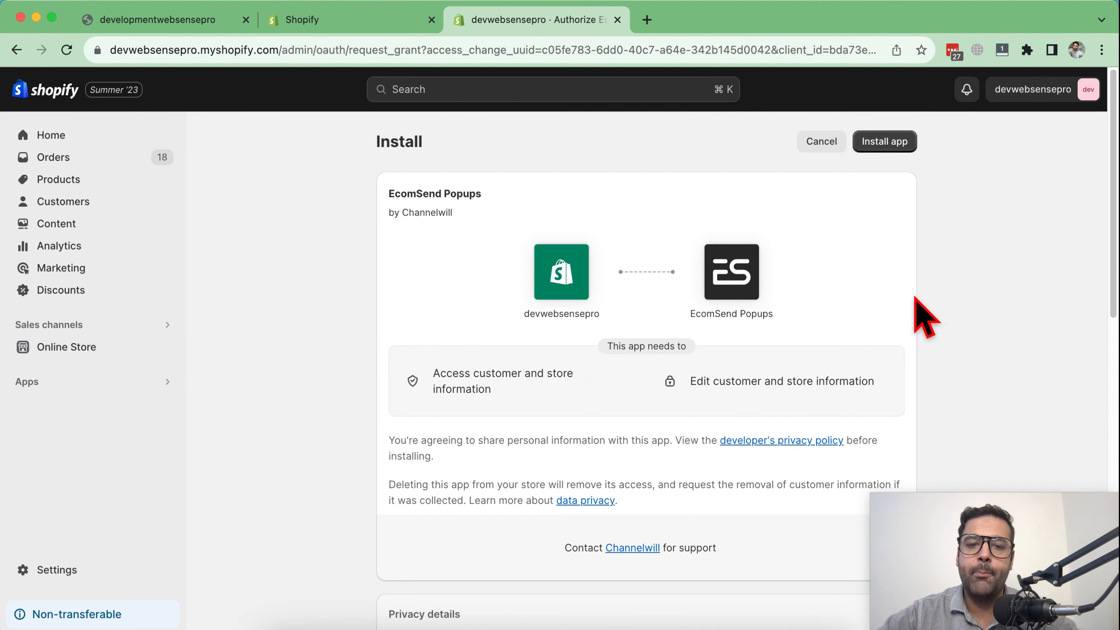
pyautogui.click(880, 146)
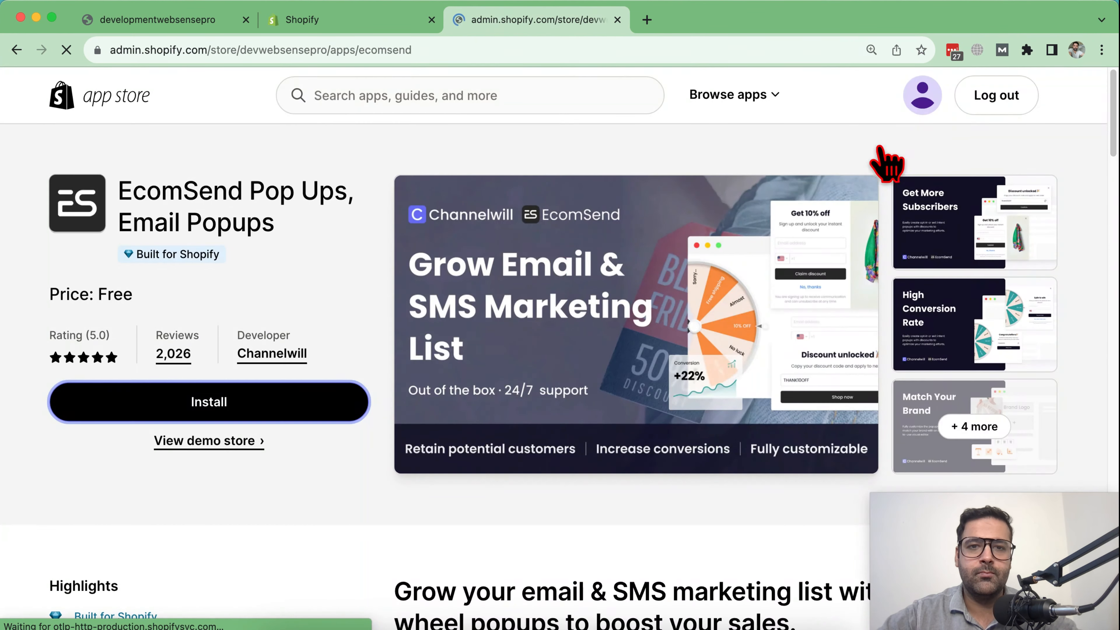
# Reduce the page zoom to 100% and dismiss the welcome chat message on the EcomSend dashboard.
pyautogui.press('super+minus')
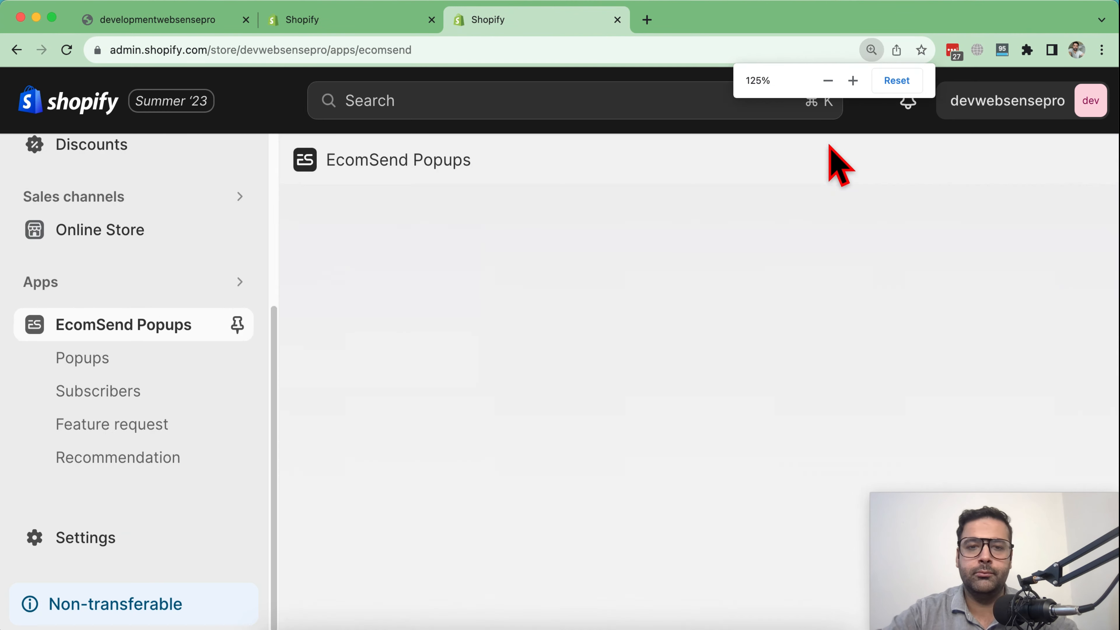
pyautogui.press('super+minus')
pyautogui.click(839, 144)
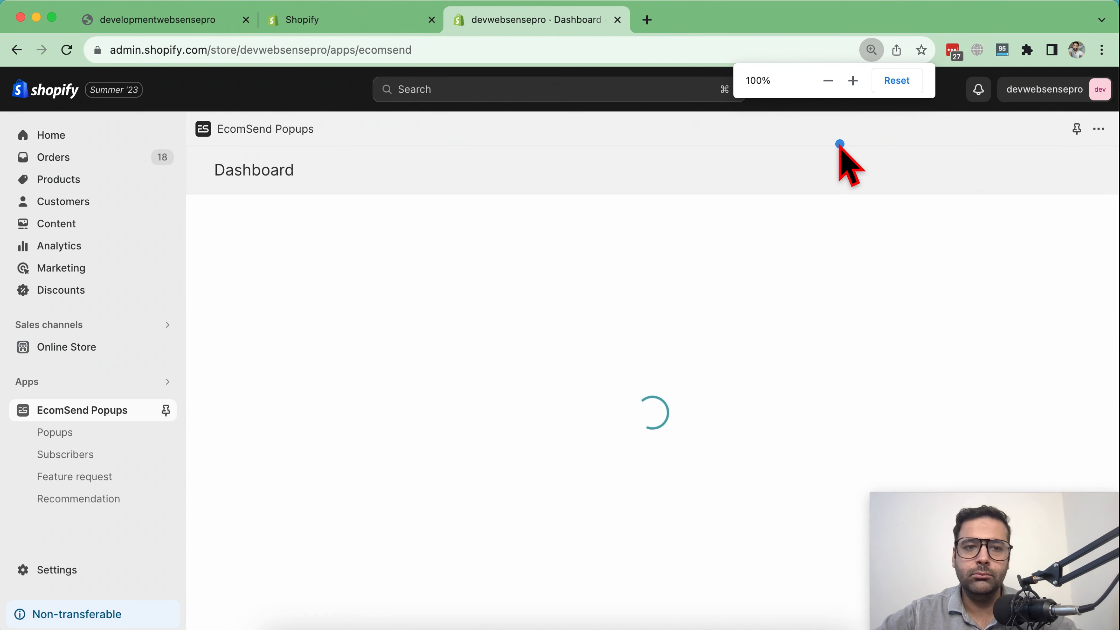
pyautogui.scroll(-1, 1045, 265)
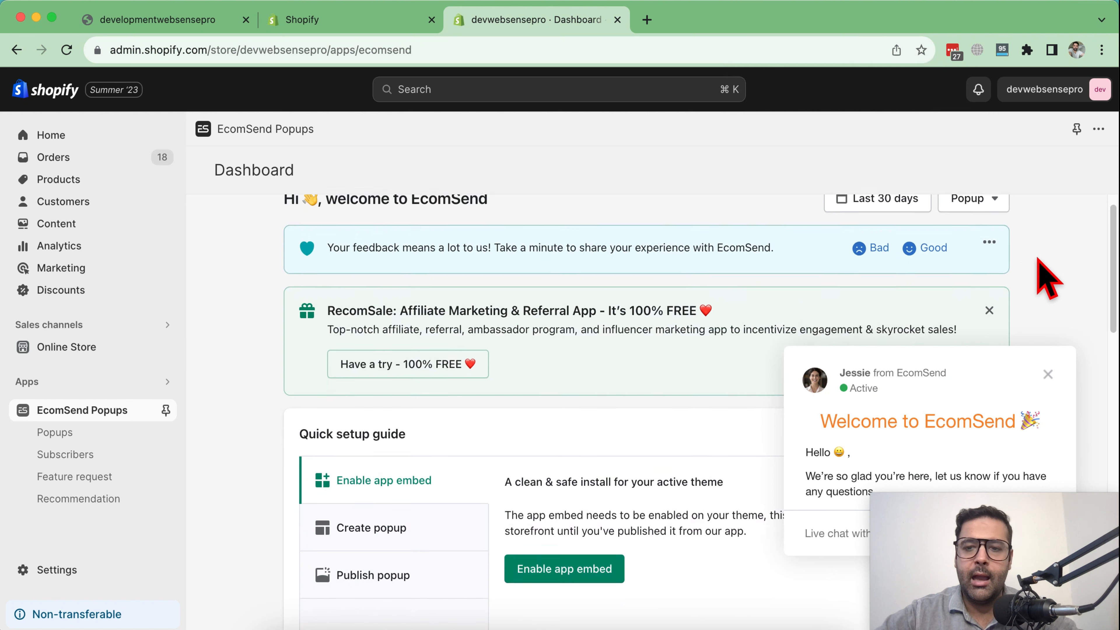
pyautogui.click(1050, 374)
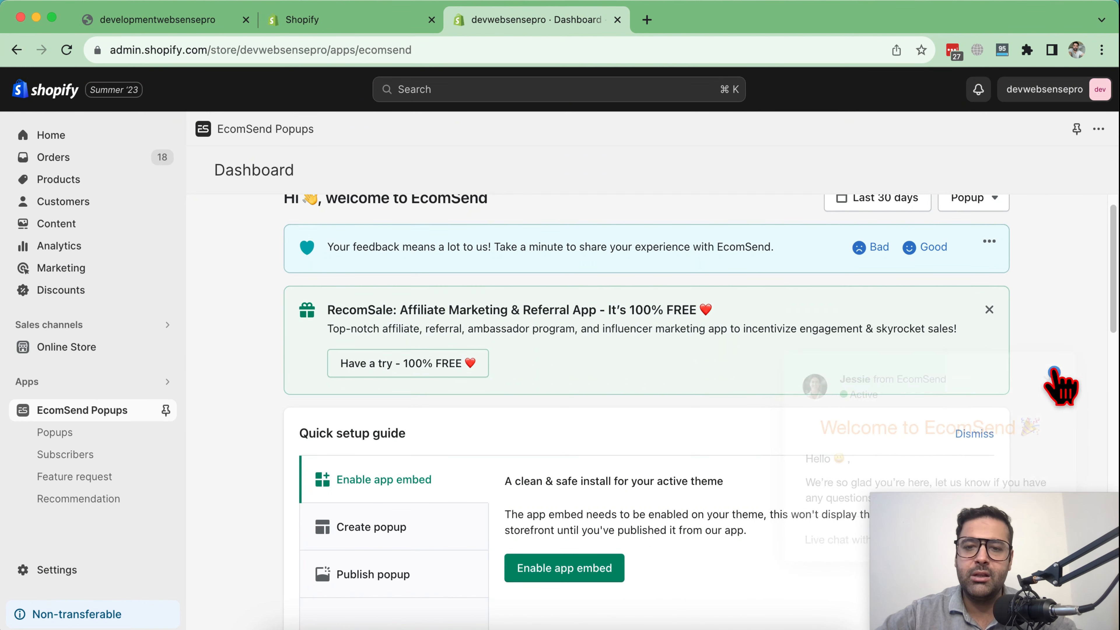
# Enable the EcomSend Popup app embed on the live Dawn theme, reloading the theme editor if needed, and save the change.
pyautogui.scroll(-1, 1033, 215)
pyautogui.scroll(-4, 1045, 242)
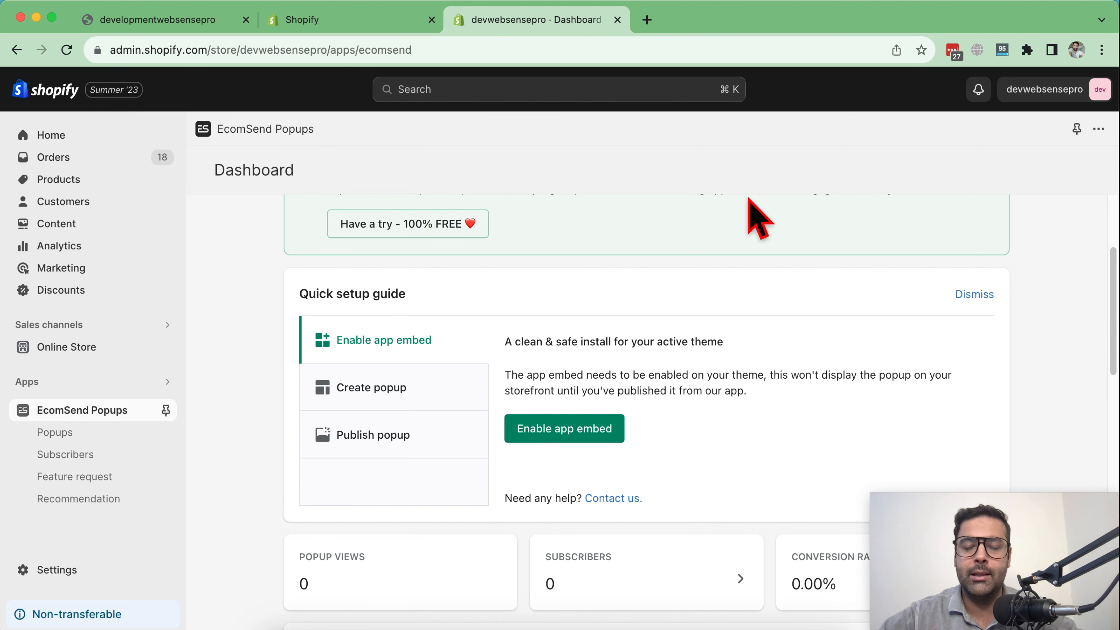
pyautogui.click(565, 429)
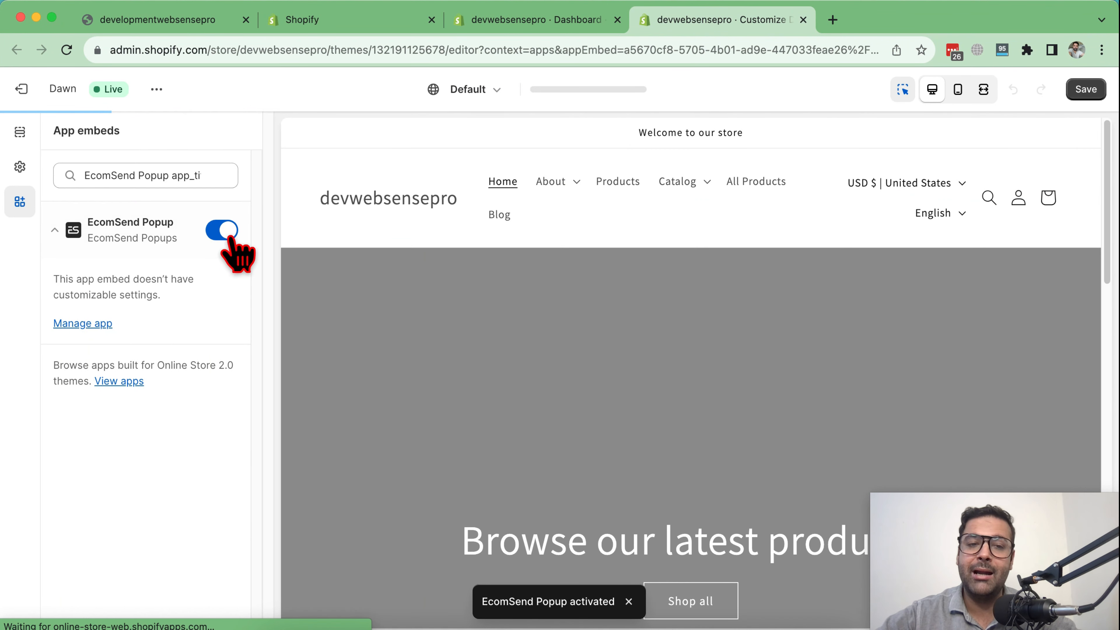
pyautogui.click(490, 22)
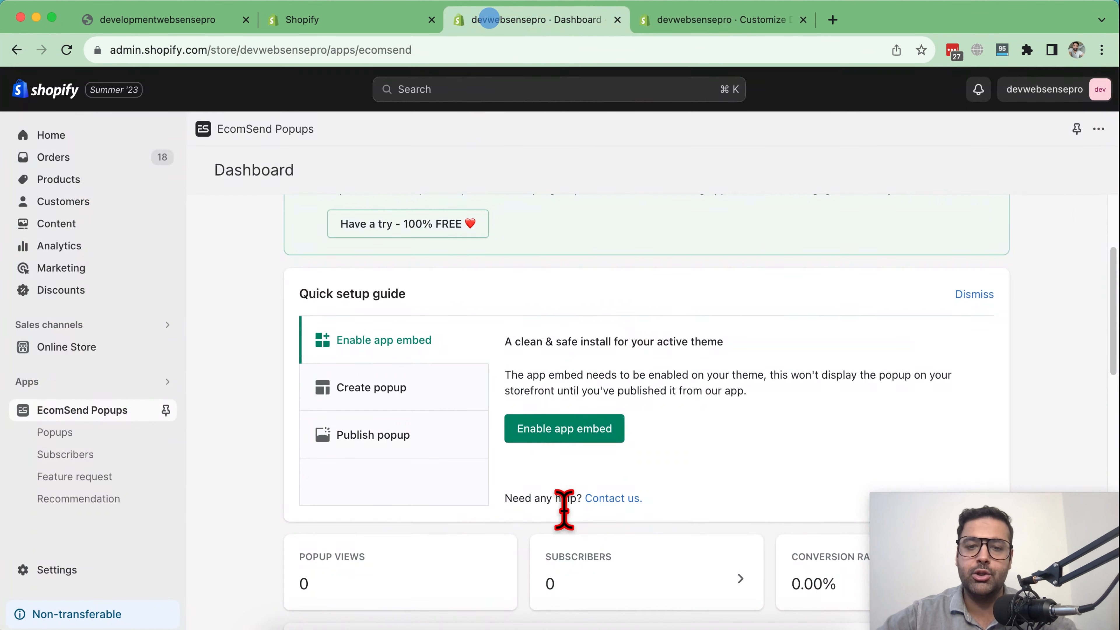
pyautogui.click(704, 18)
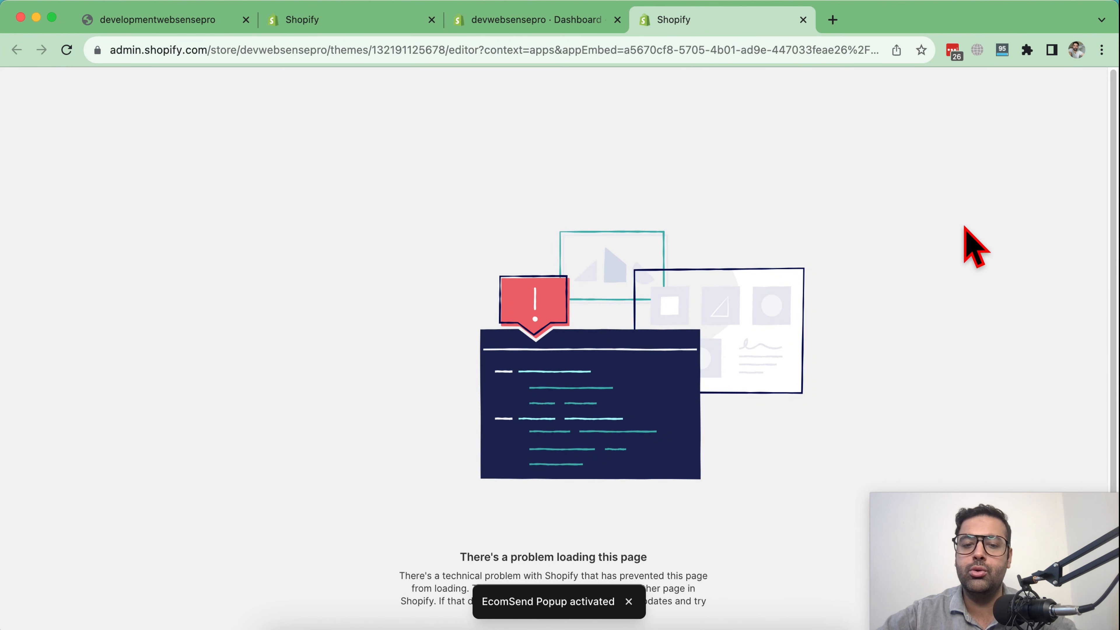
pyautogui.scroll(-3, 807, 295)
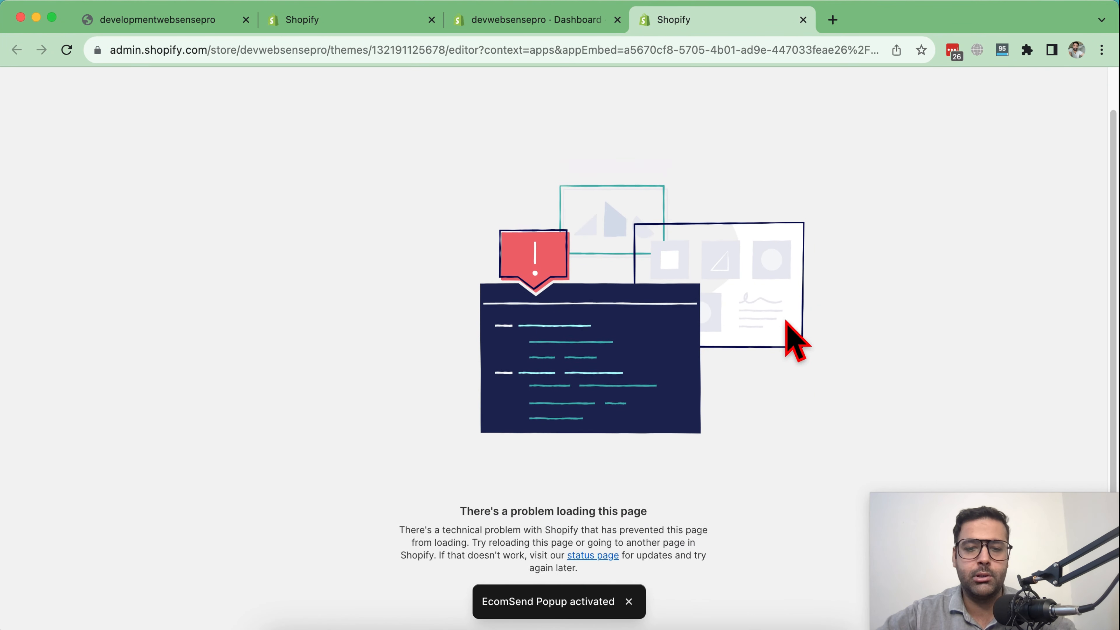
pyautogui.click(538, 570)
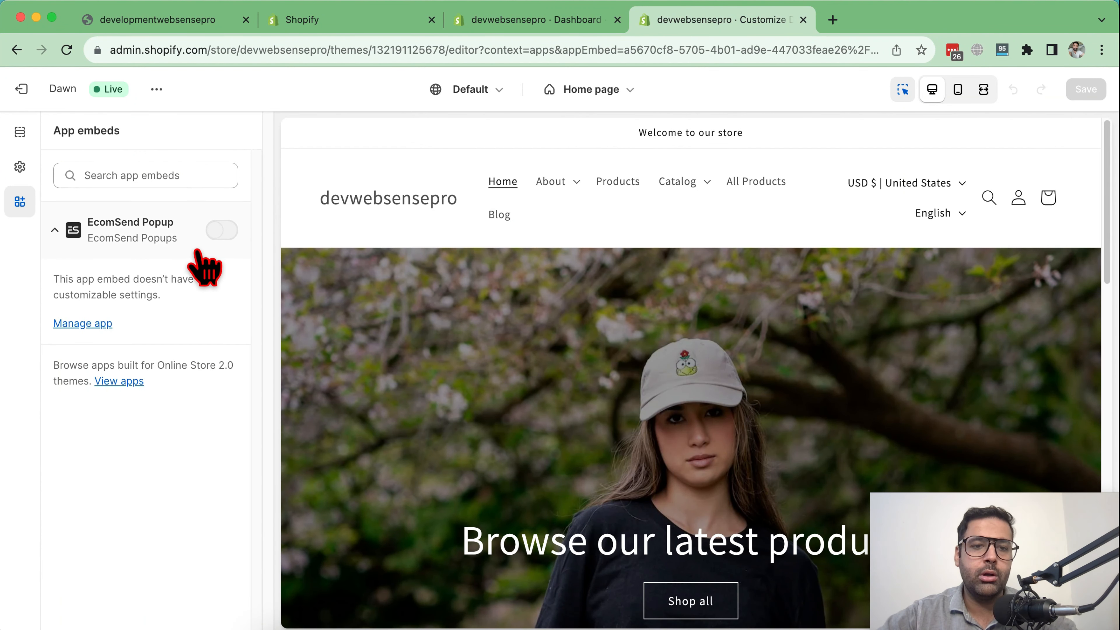
pyautogui.click(221, 232)
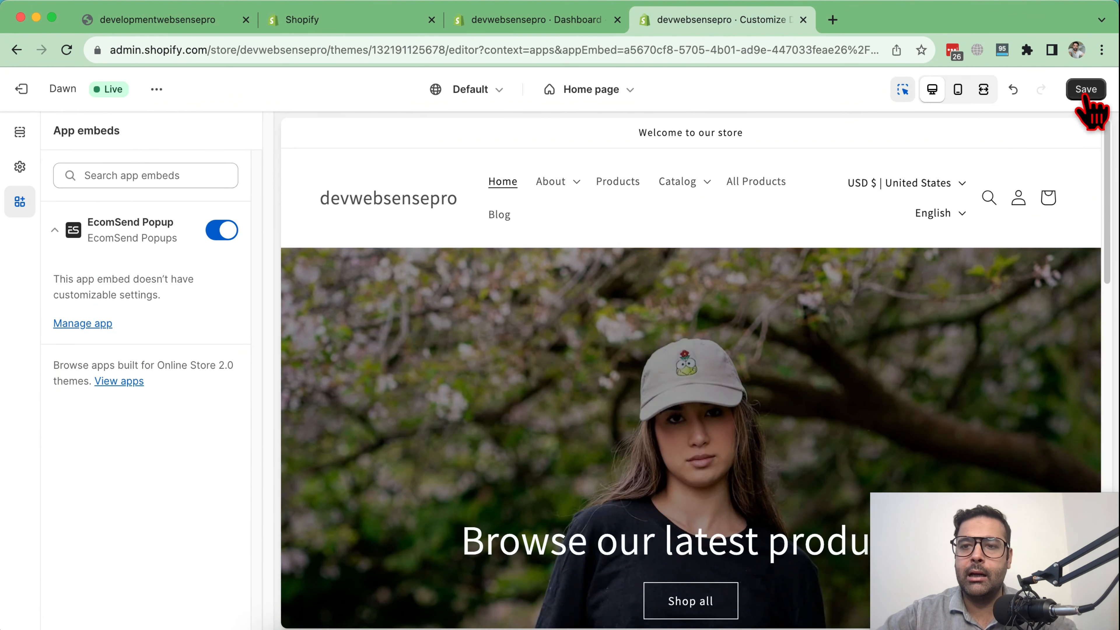
pyautogui.click(1085, 91)
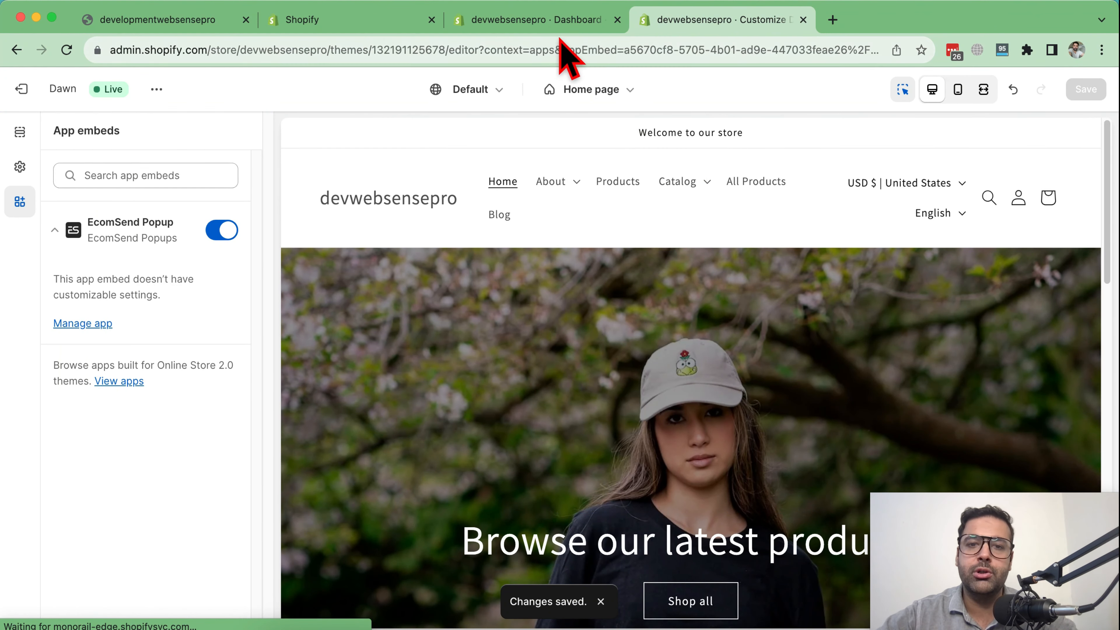
# Create a popup from the quick setup guide on the EcomSend dashboard using the Spin to win wheel template.
pyautogui.click(561, 26)
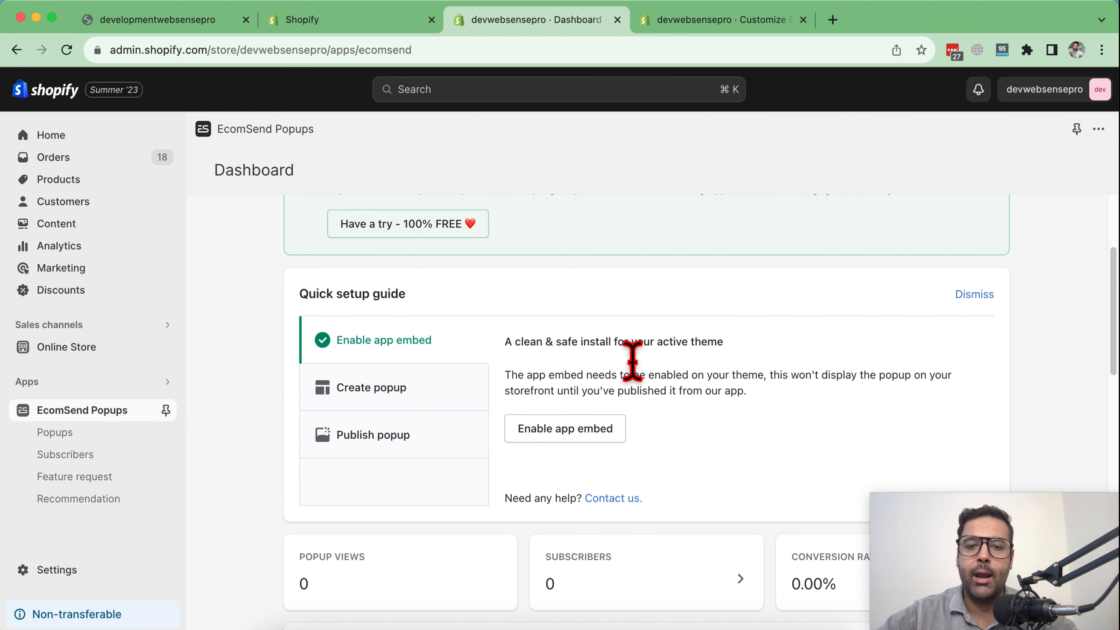
pyautogui.scroll(-3, 661, 309)
pyautogui.click(400, 283)
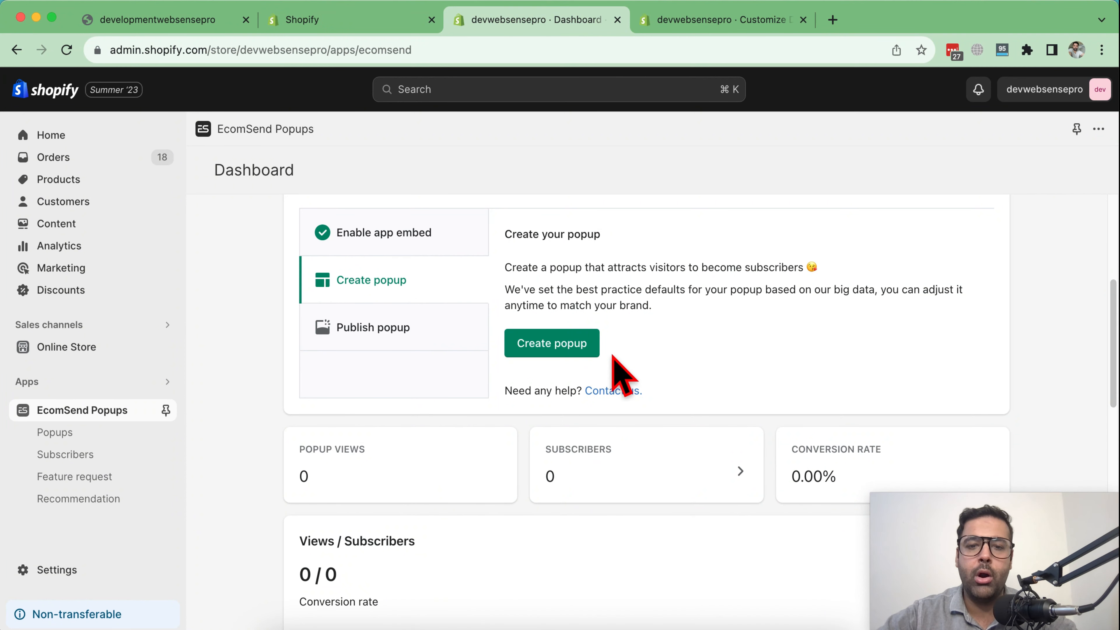
pyautogui.click(565, 349)
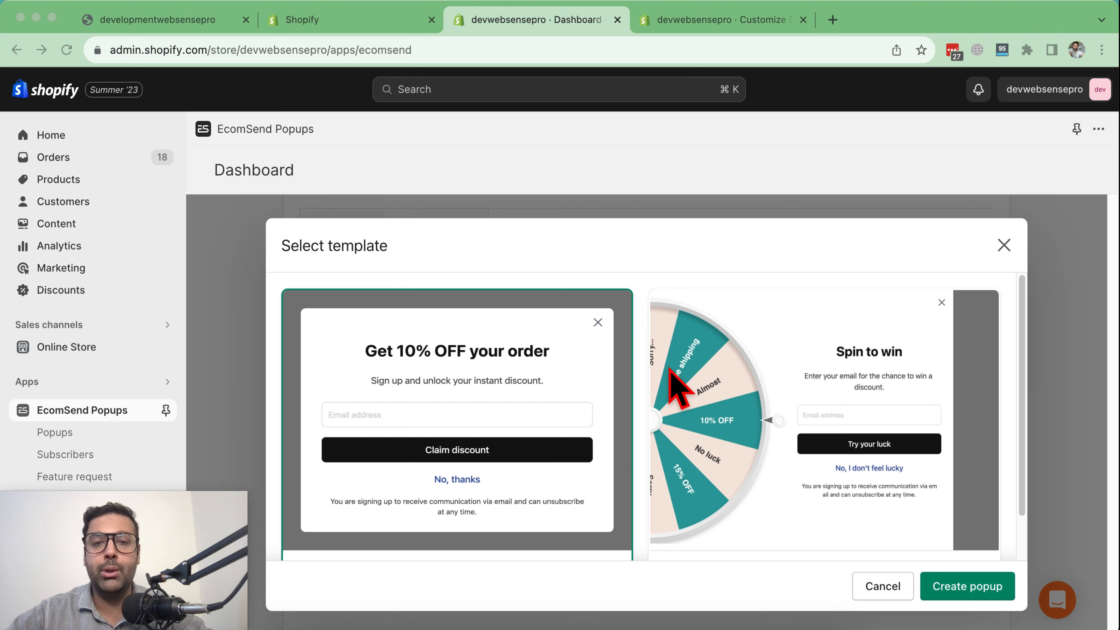
pyautogui.click(776, 445)
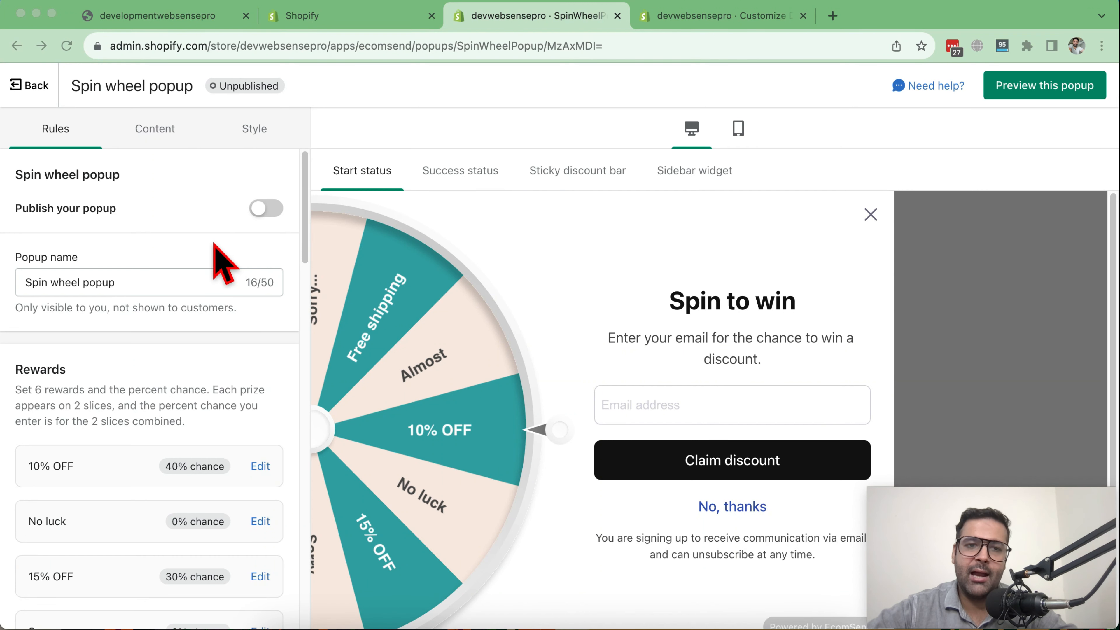
# Publish the spin wheel popup and open its preview on the storefront.
pyautogui.click(267, 208)
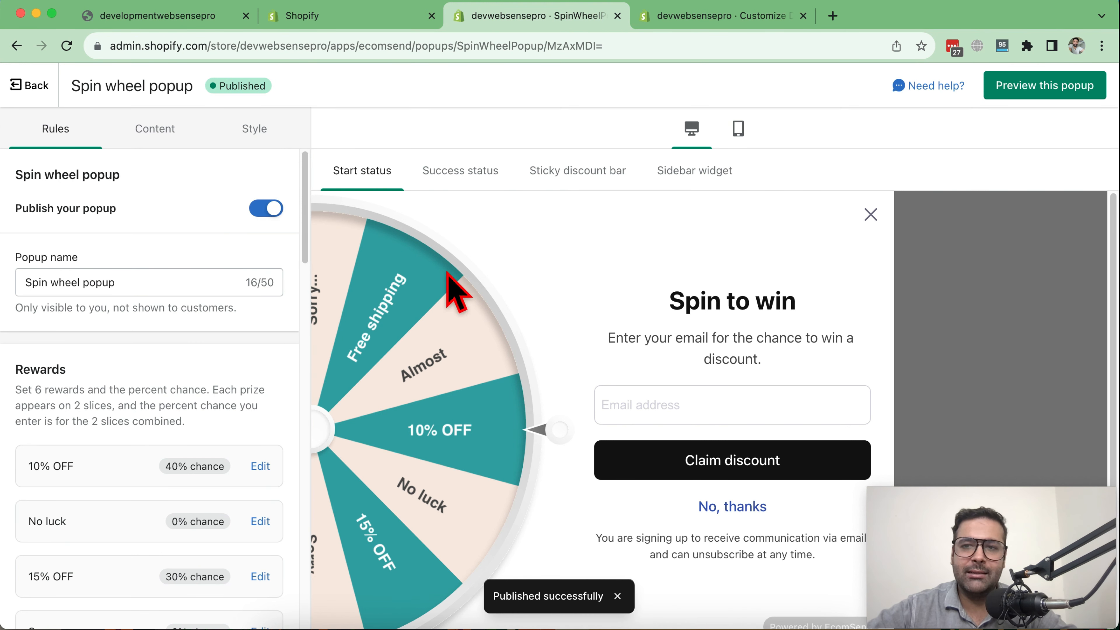
pyautogui.click(1037, 90)
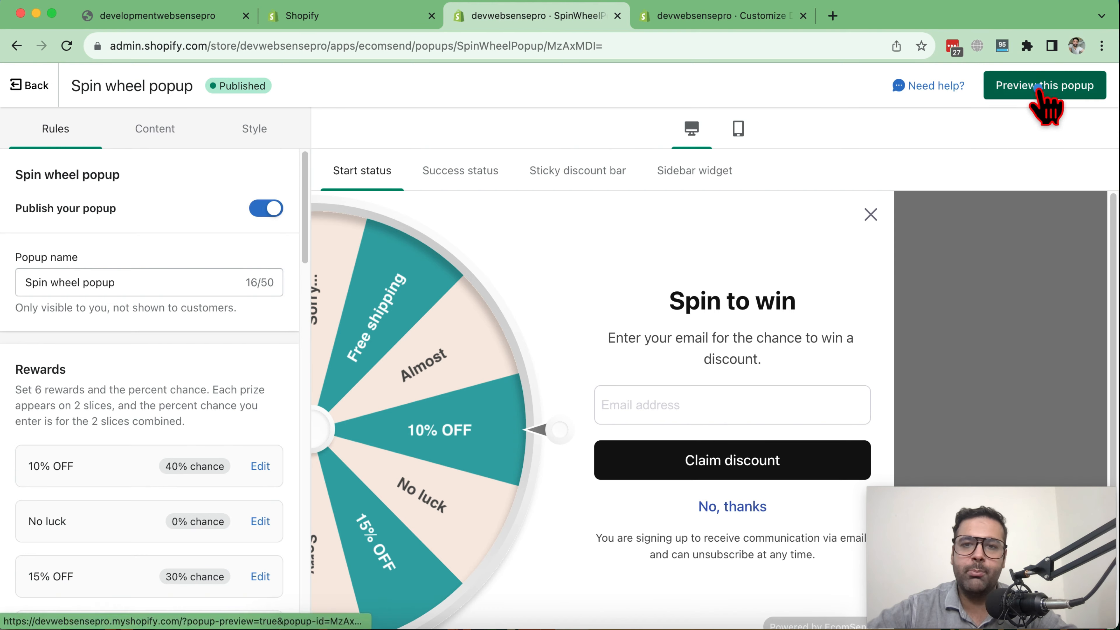
pyautogui.click(552, 20)
pyautogui.click(690, 24)
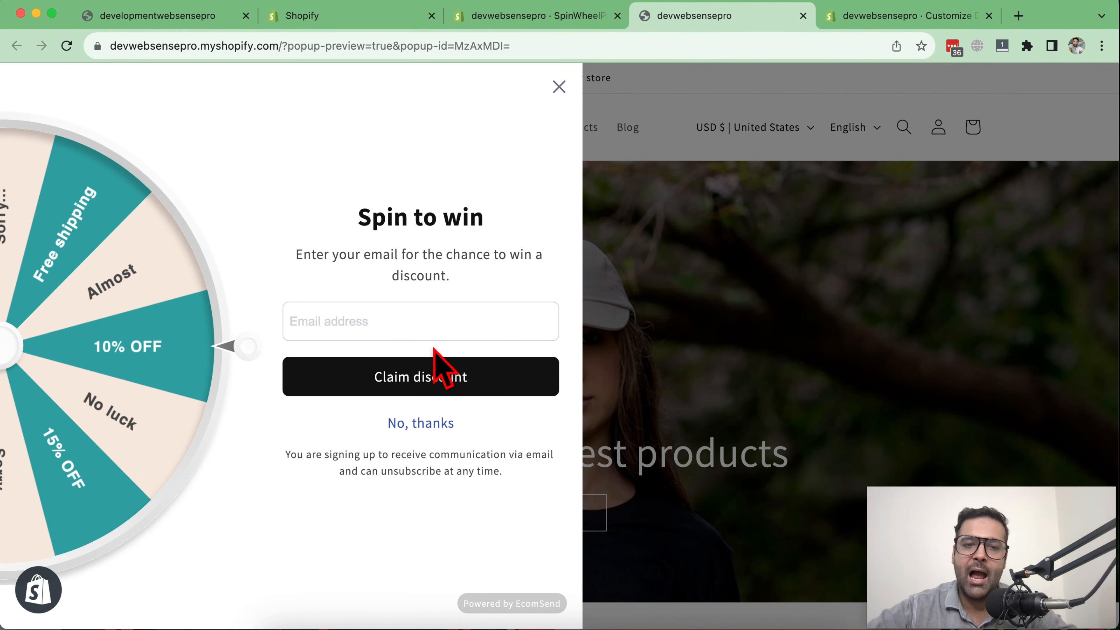
# Claim a discount in the Spin to win popup with a test email address and copy the awarded discount code.
pyautogui.click(438, 321)
pyautogui.write('test@')
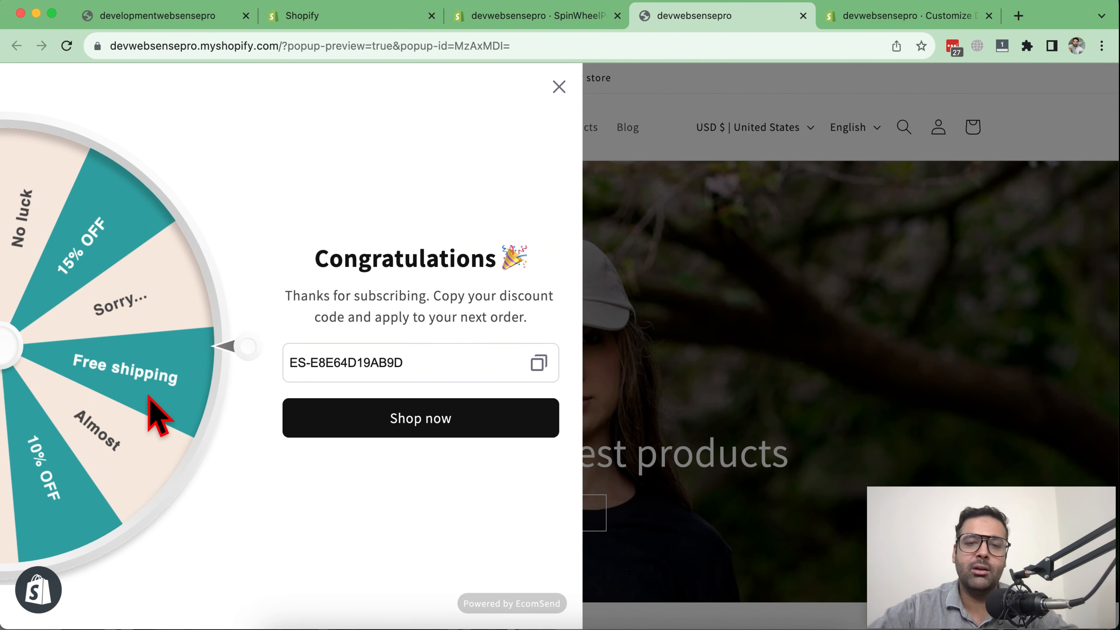
pyautogui.moveTo(518, 365); pyautogui.dragTo(246, 380)
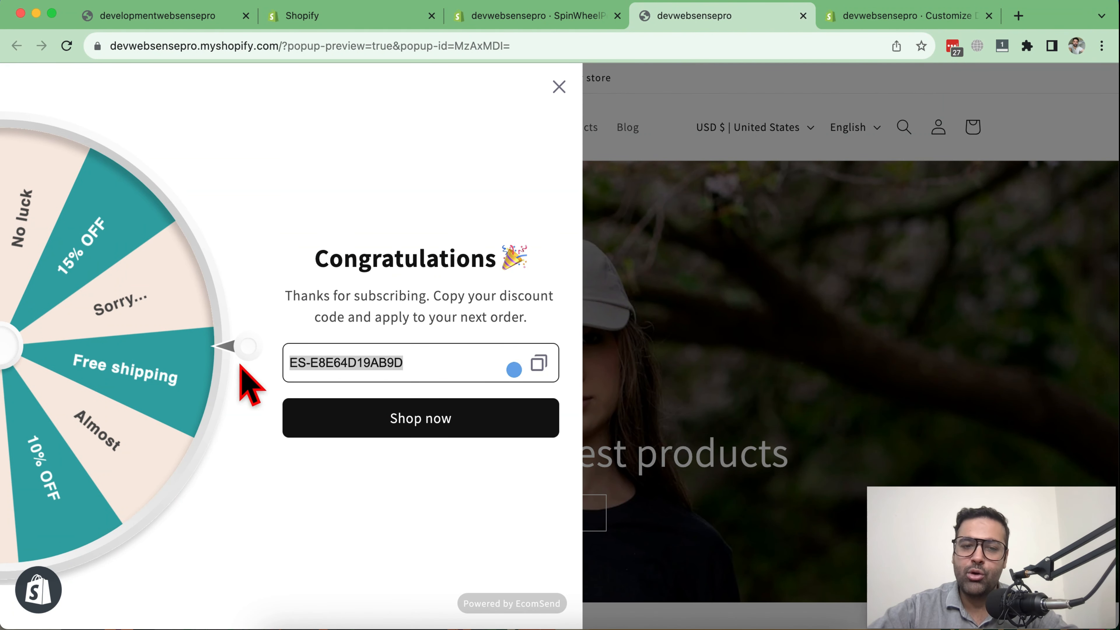
pyautogui.click(539, 363)
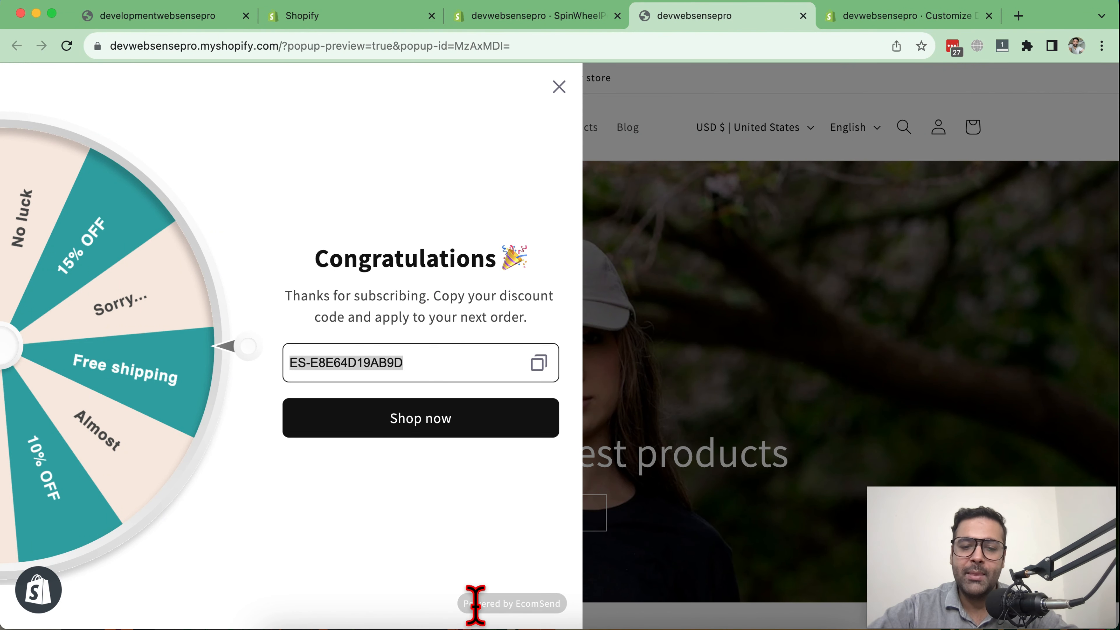
pyautogui.click(467, 604)
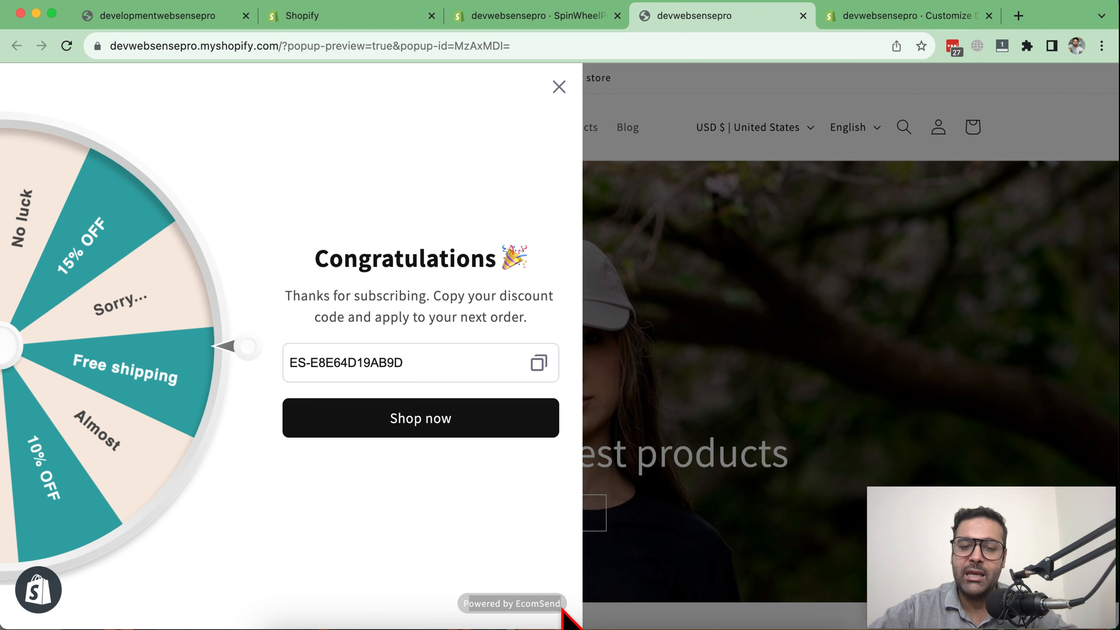
pyautogui.click(522, 533)
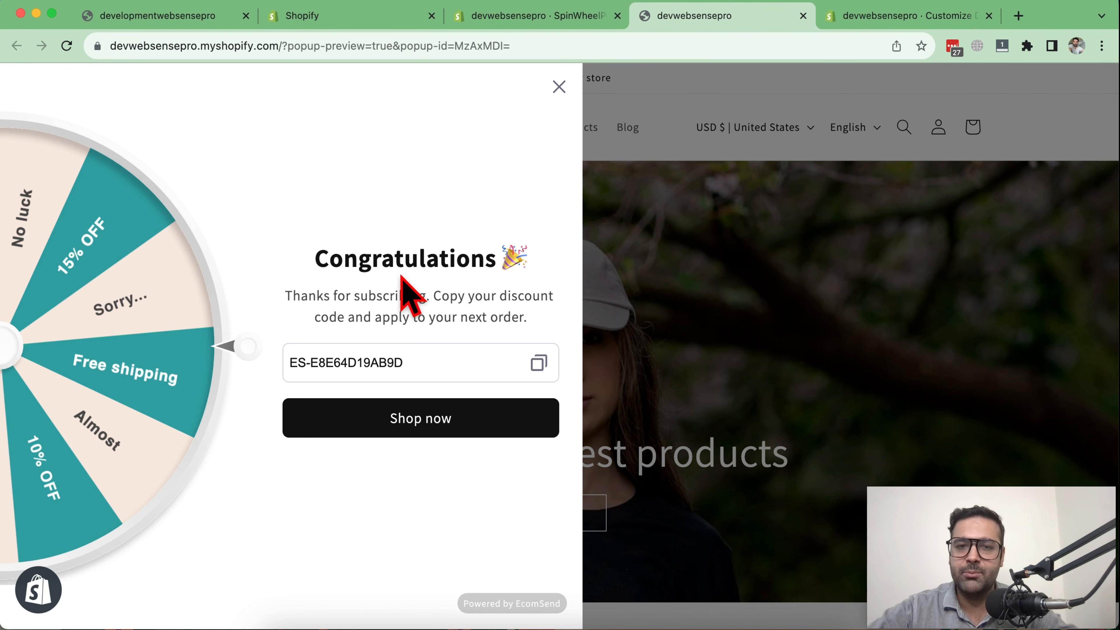
# Return to the spin wheel popup editor and examine the six wheel rewards and their win chances in the popup's rules.
pyautogui.click(495, 18)
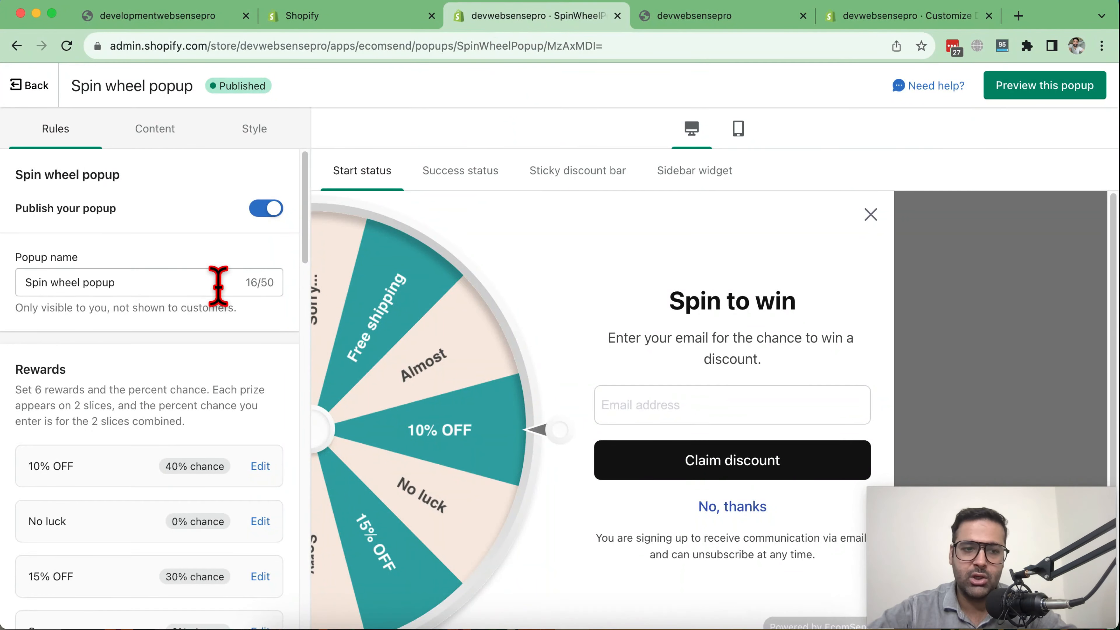
pyautogui.scroll(-3, 220, 282)
pyautogui.scroll(-5, 106, 380)
pyautogui.scroll(6, 120, 428)
pyautogui.scroll(-1, 125, 420)
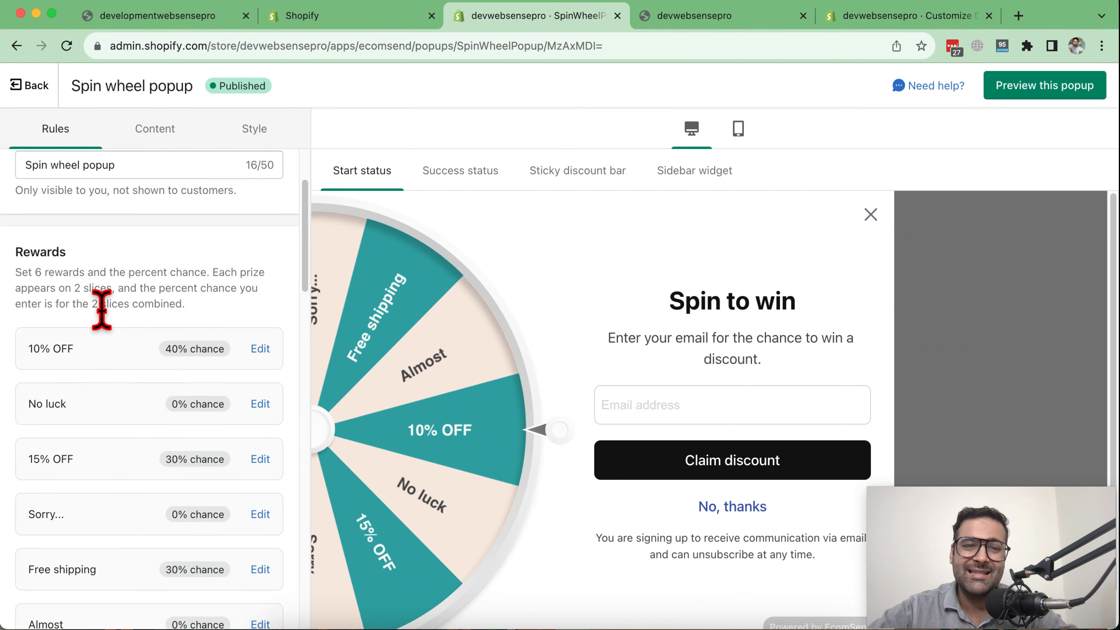
pyautogui.moveTo(195, 301); pyautogui.dragTo(22, 280)
pyautogui.scroll(-3, 100, 345)
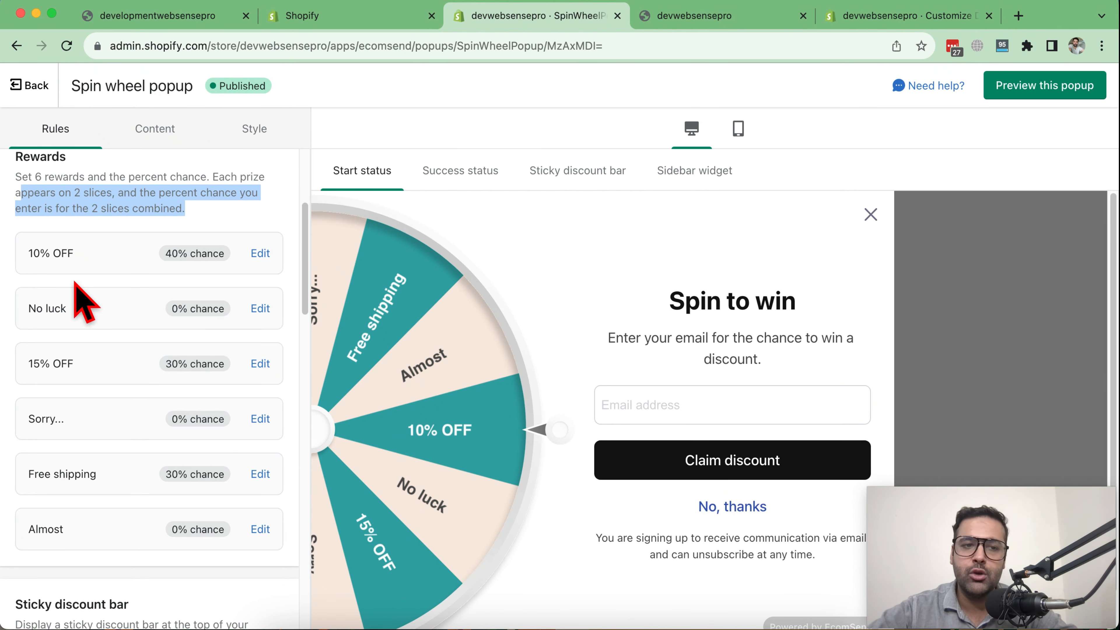
pyautogui.moveTo(76, 254); pyautogui.dragTo(27, 252)
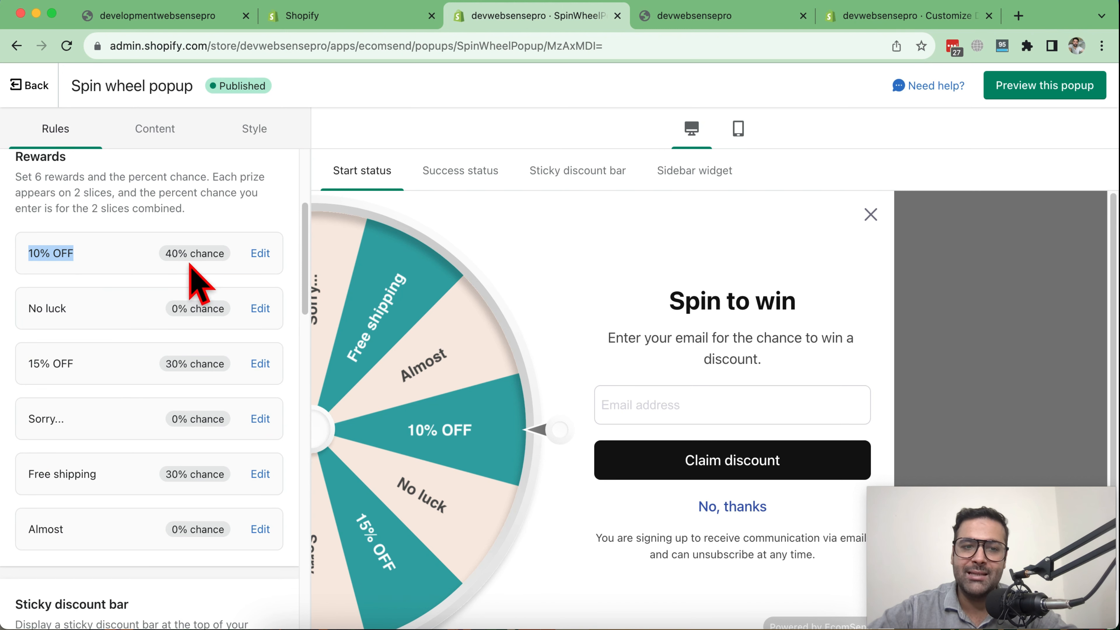
pyautogui.moveTo(169, 253); pyautogui.dragTo(194, 260)
pyautogui.click(174, 265)
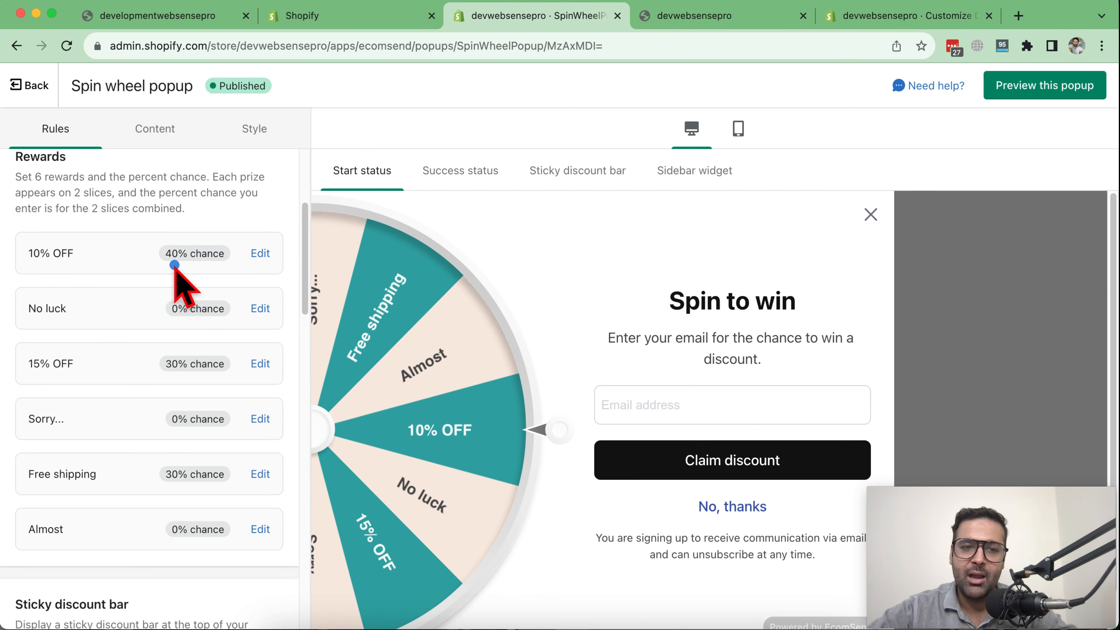
pyautogui.scroll(-1, 100, 338)
pyautogui.moveTo(73, 354); pyautogui.dragTo(26, 359)
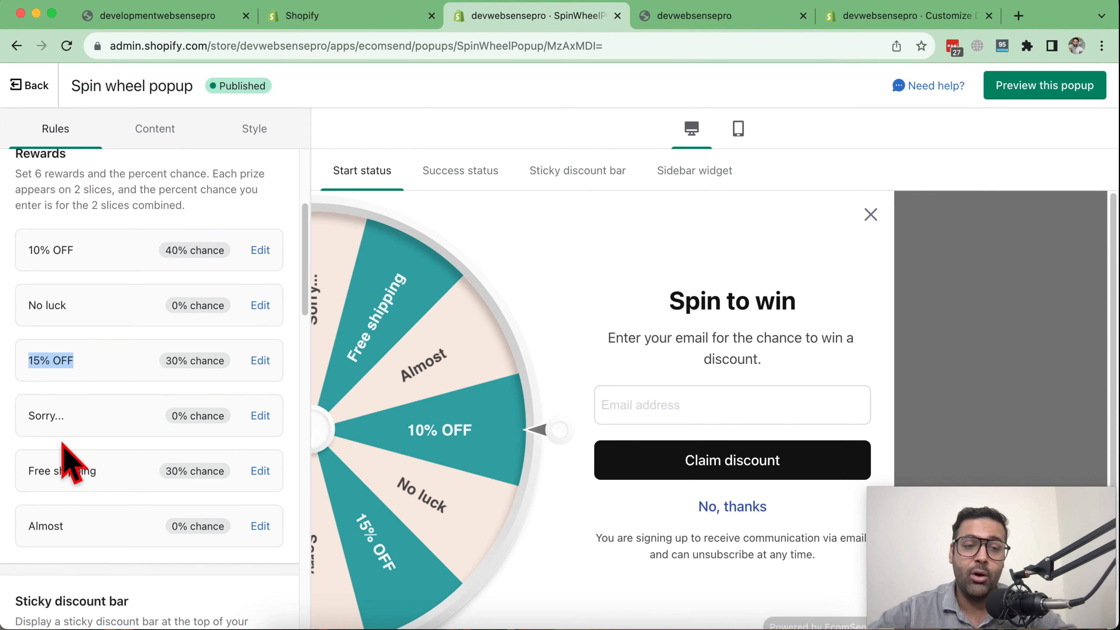
pyautogui.moveTo(67, 416); pyautogui.dragTo(29, 421)
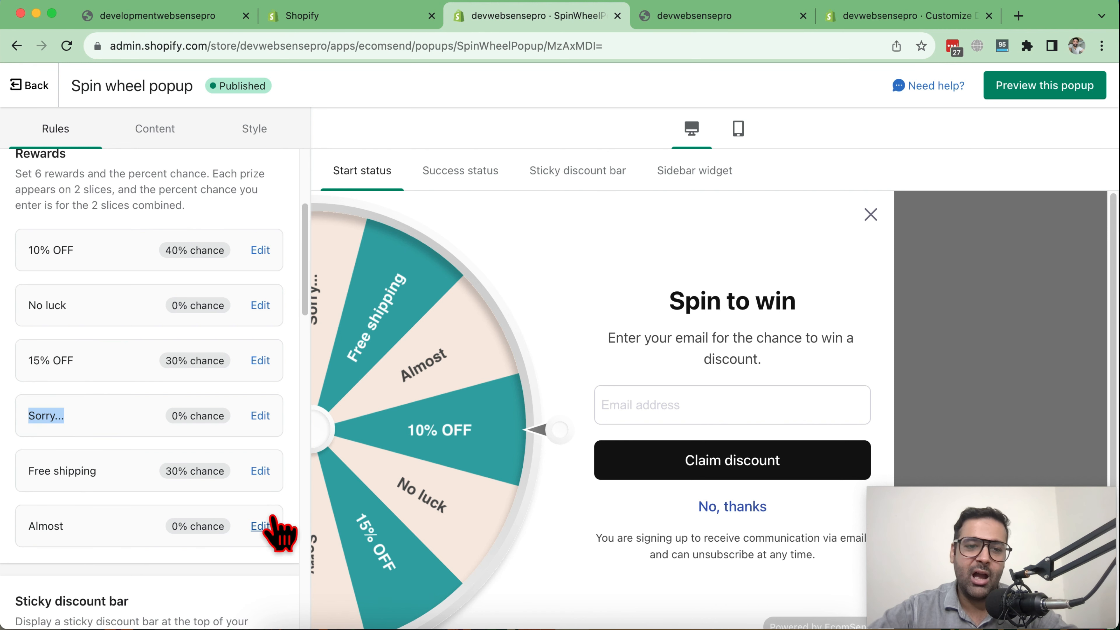
# Set the chance of the 10% OFF reward to 10%.
pyautogui.click(260, 251)
pyautogui.moveTo(81, 310); pyautogui.dragTo(35, 314)
pyautogui.write('10')
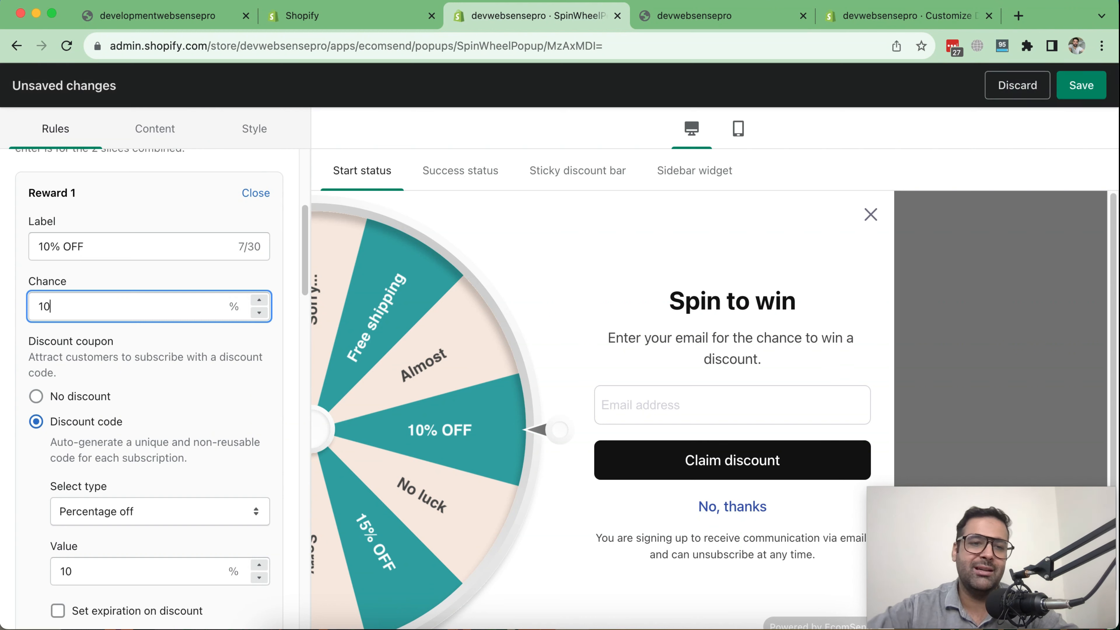
pyautogui.moveTo(107, 254); pyautogui.dragTo(42, 282)
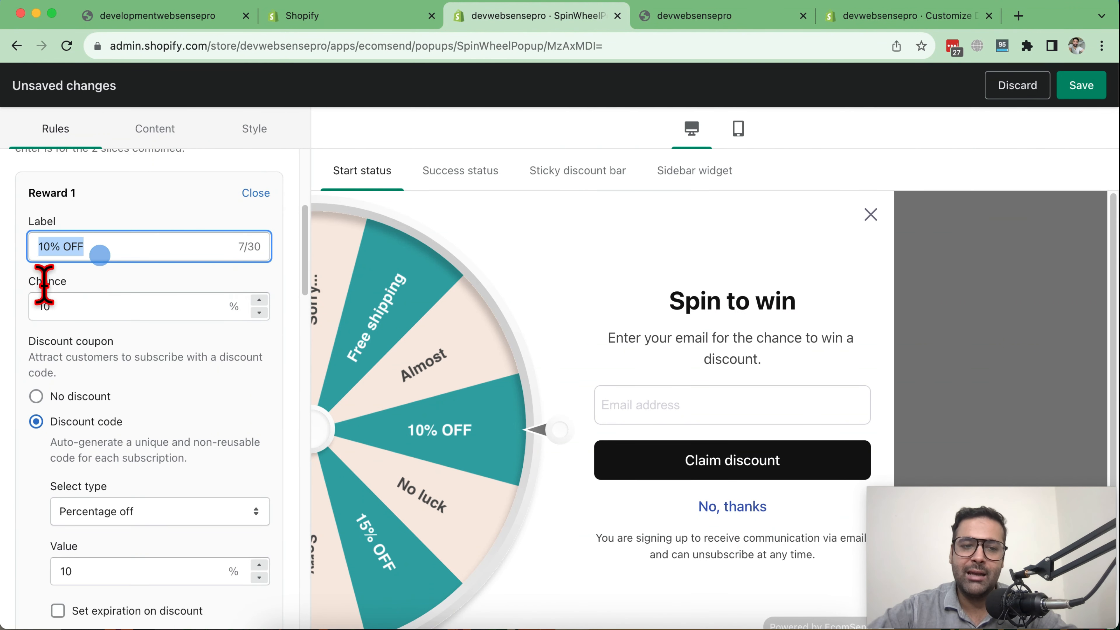
pyautogui.scroll(-6, 220, 370)
pyautogui.scroll(5, 238, 441)
pyautogui.scroll(-8, 213, 292)
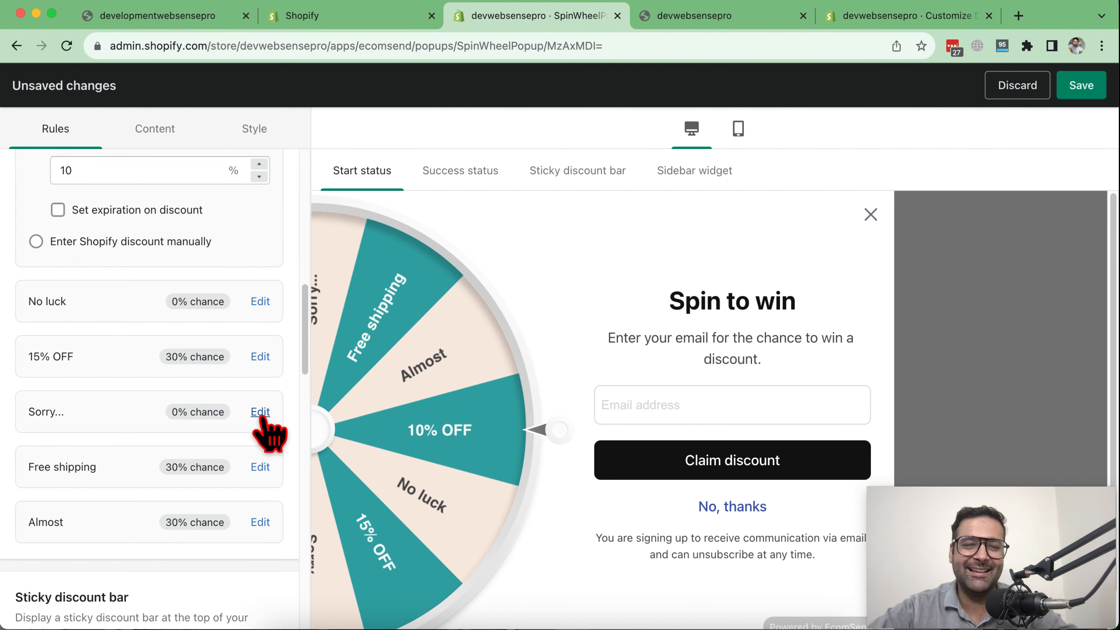
# Open the "Sorry..." reward for editing and set its chance to 50%.
pyautogui.scroll(-2, 261, 419)
pyautogui.click(253, 346)
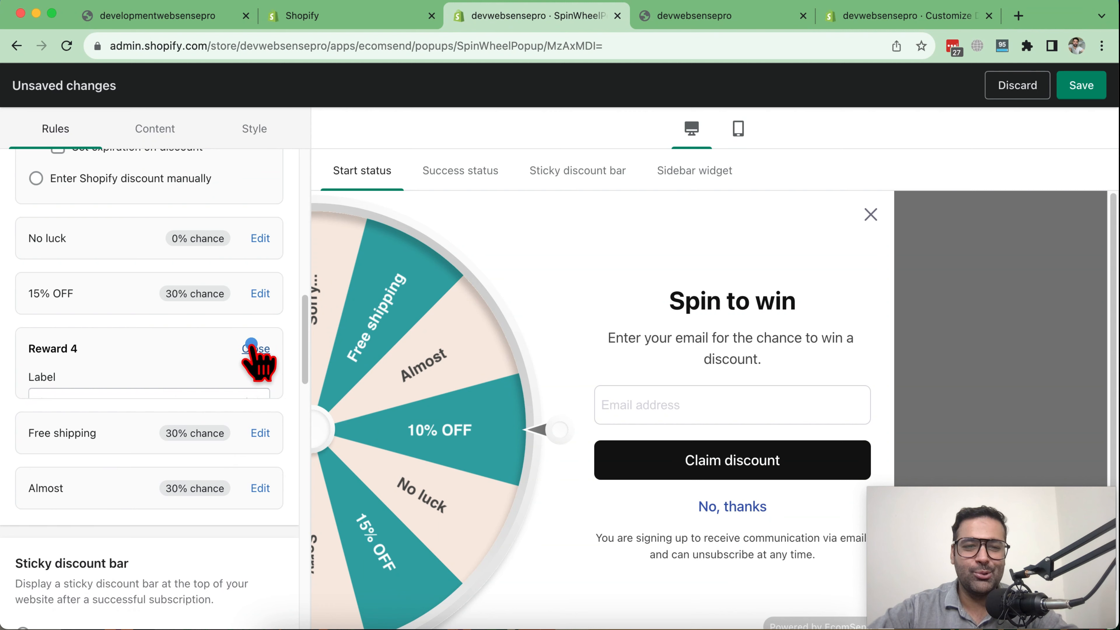
pyautogui.scroll(-2, 150, 312)
pyautogui.scroll(-5, 148, 309)
pyautogui.scroll(6, 172, 371)
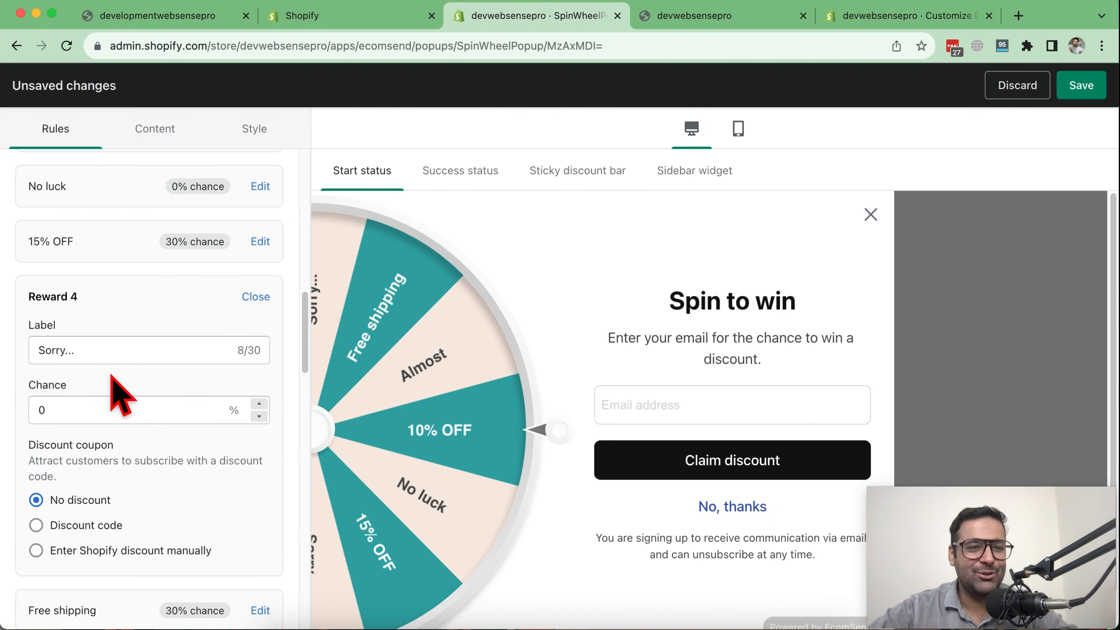
pyautogui.click(155, 410)
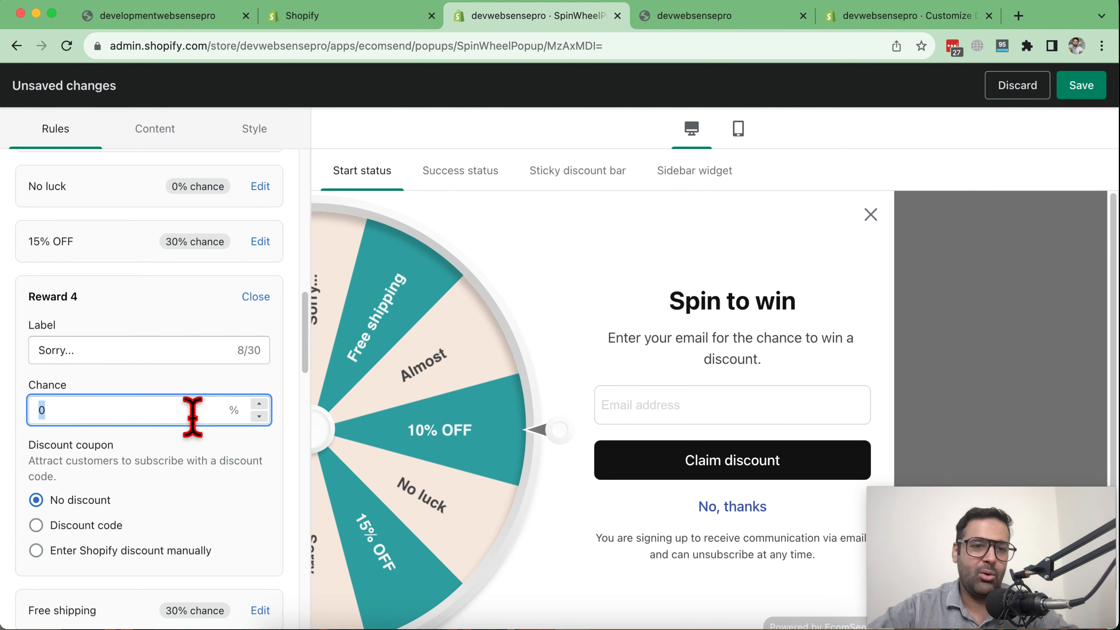
pyautogui.scroll(10, 192, 417)
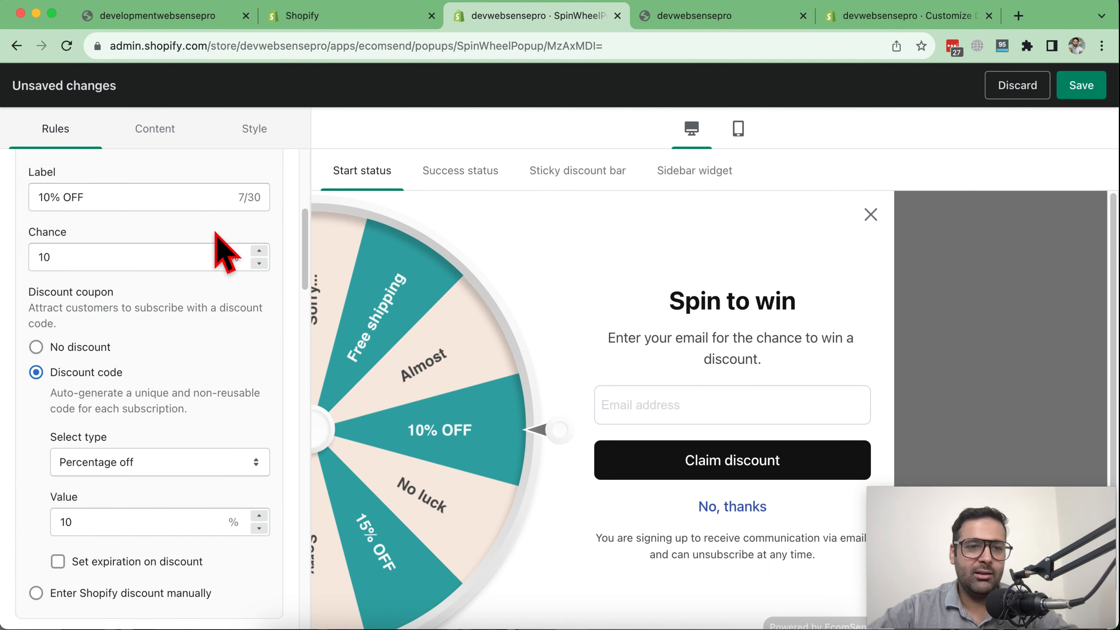
pyautogui.scroll(-7, 198, 251)
pyautogui.scroll(-10, 174, 397)
pyautogui.scroll(4, 175, 458)
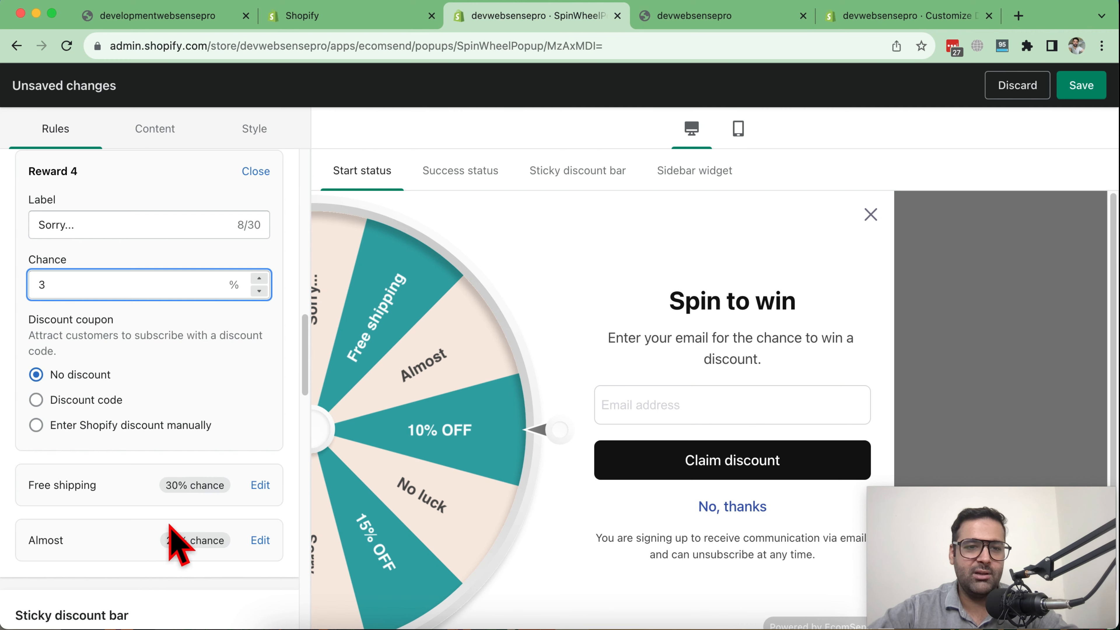
pyautogui.scroll(2, 172, 527)
pyautogui.scroll(-2, 179, 389)
pyautogui.scroll(-3, 179, 388)
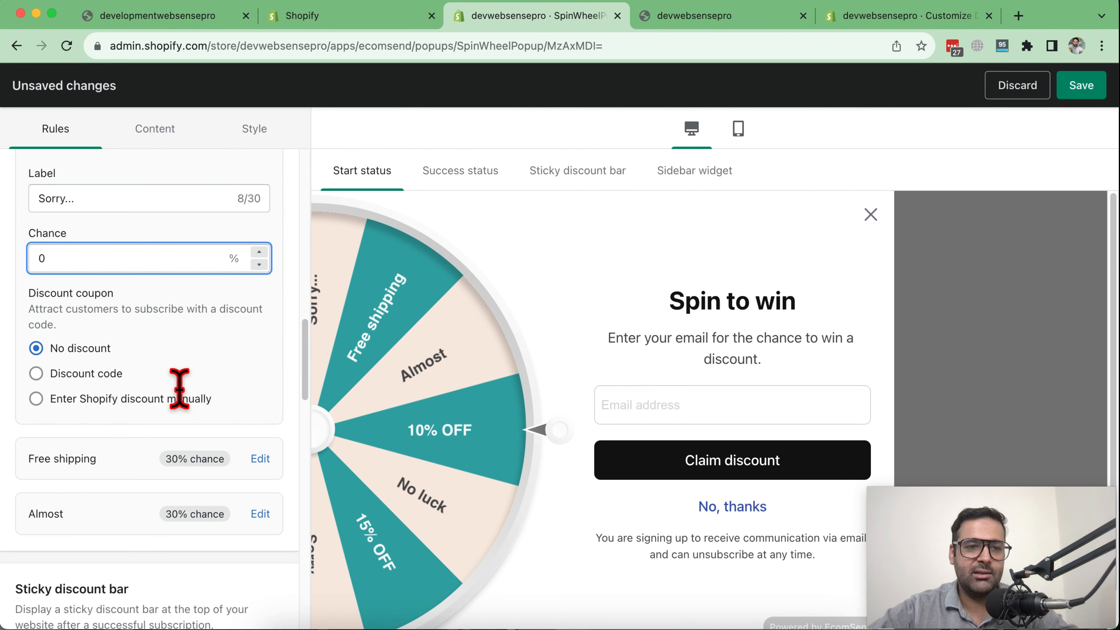
pyautogui.scroll(2, 180, 388)
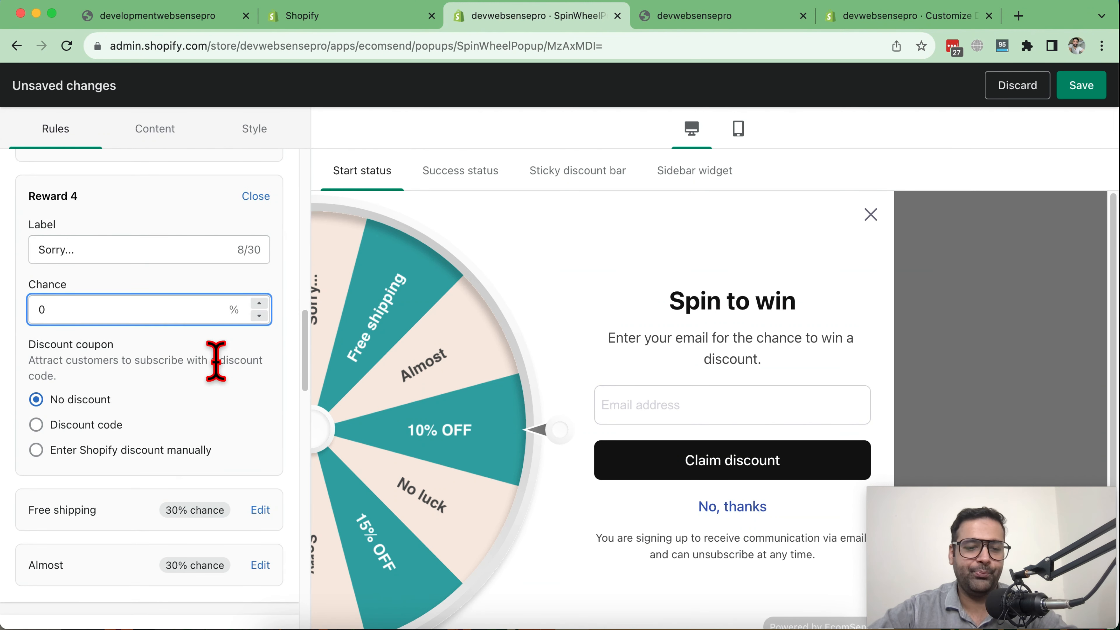
pyautogui.write('50')
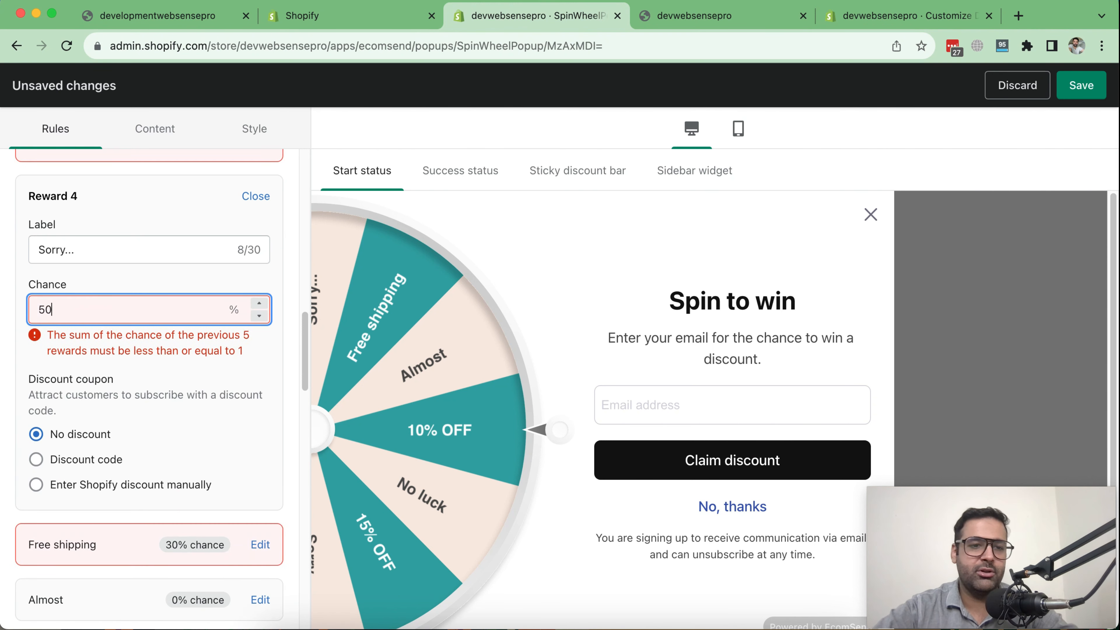
# Lower the Free shipping reward's chance so the first five rewards' chances total no more than 100%.
pyautogui.scroll(-3, 198, 362)
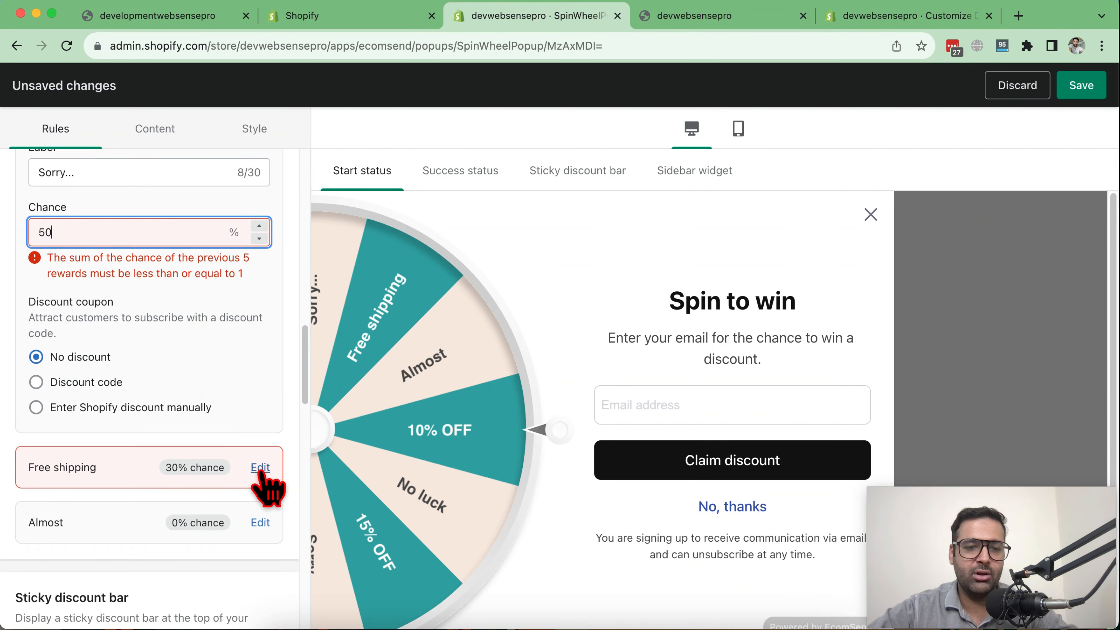
pyautogui.click(259, 467)
pyautogui.scroll(-3, 220, 444)
pyautogui.click(73, 475)
pyautogui.doubleClick(36, 475)
pyautogui.write('20')
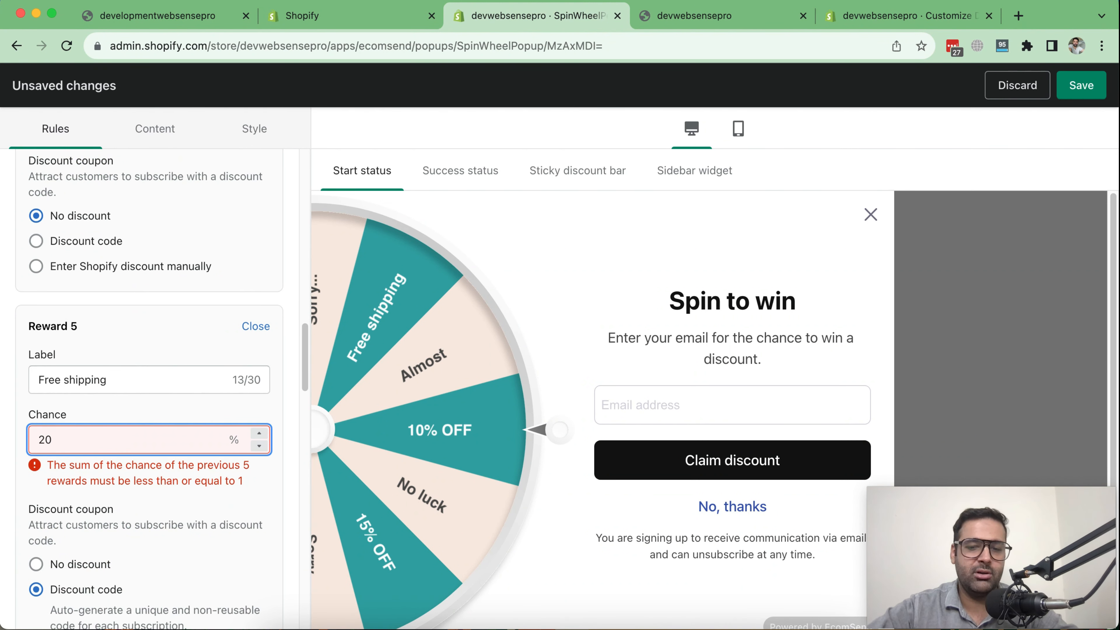
pyautogui.press('BackSpace')
pyautogui.press('BackSpace')
pyautogui.write('1')
pyautogui.scroll(5, 220, 457)
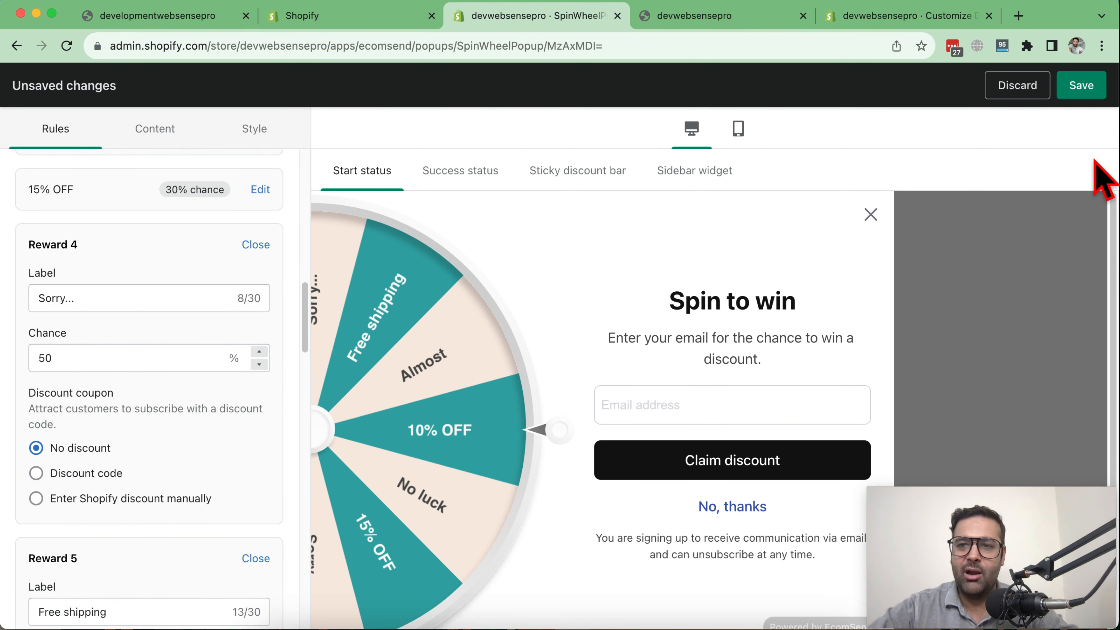
# Save the changed reward chances and open a fresh storefront preview of the spin wheel popup.
pyautogui.click(1081, 84)
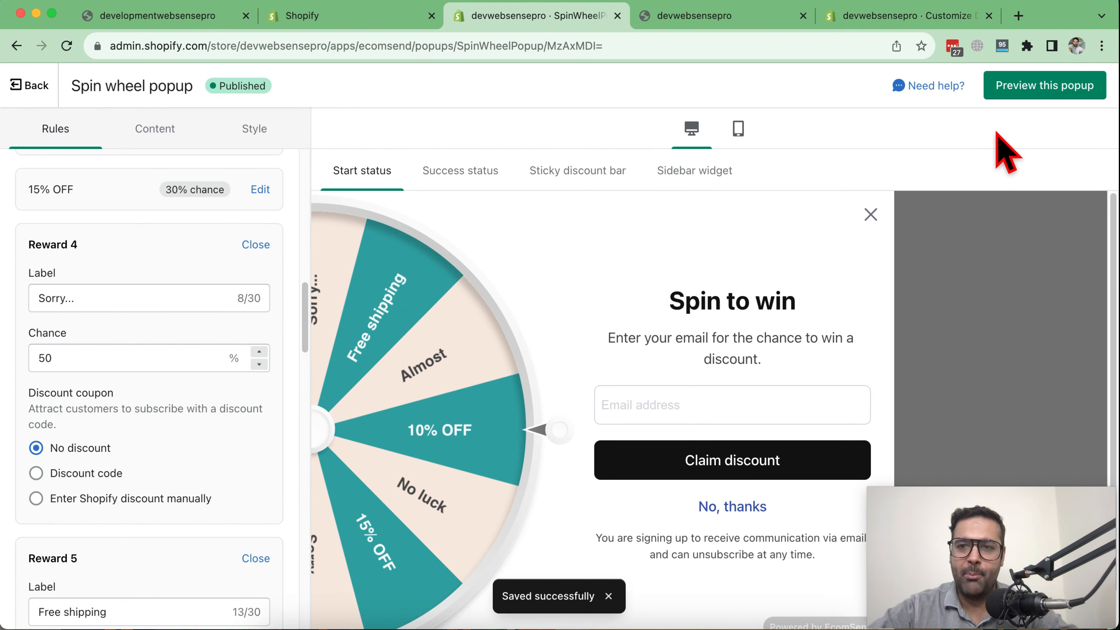
pyautogui.click(1014, 90)
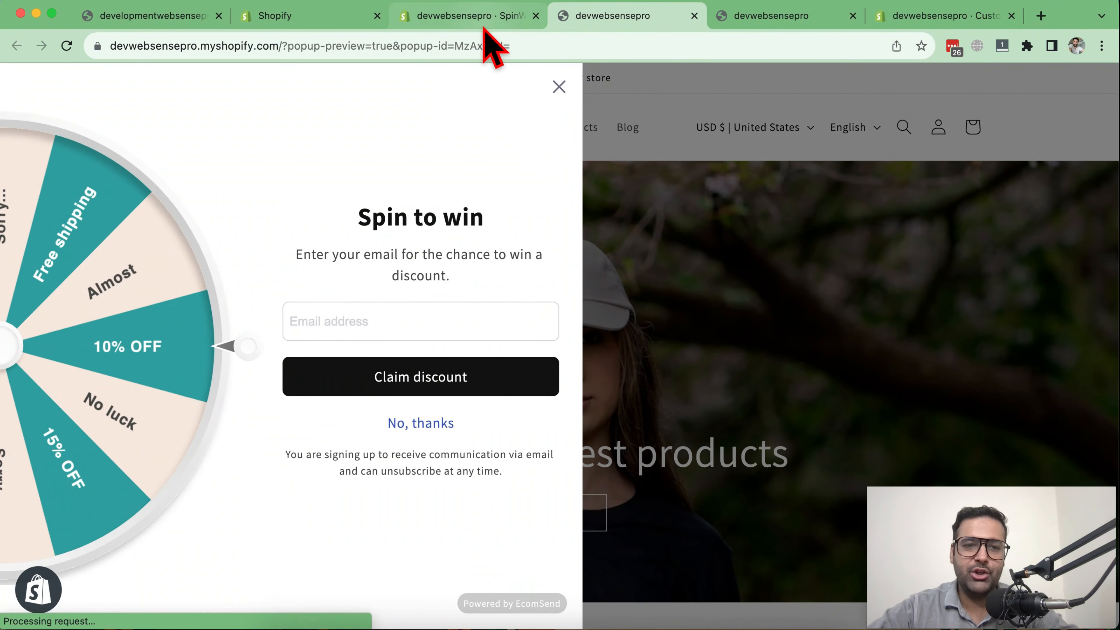
pyautogui.click(483, 19)
pyautogui.moveTo(79, 360); pyautogui.dragTo(42, 358)
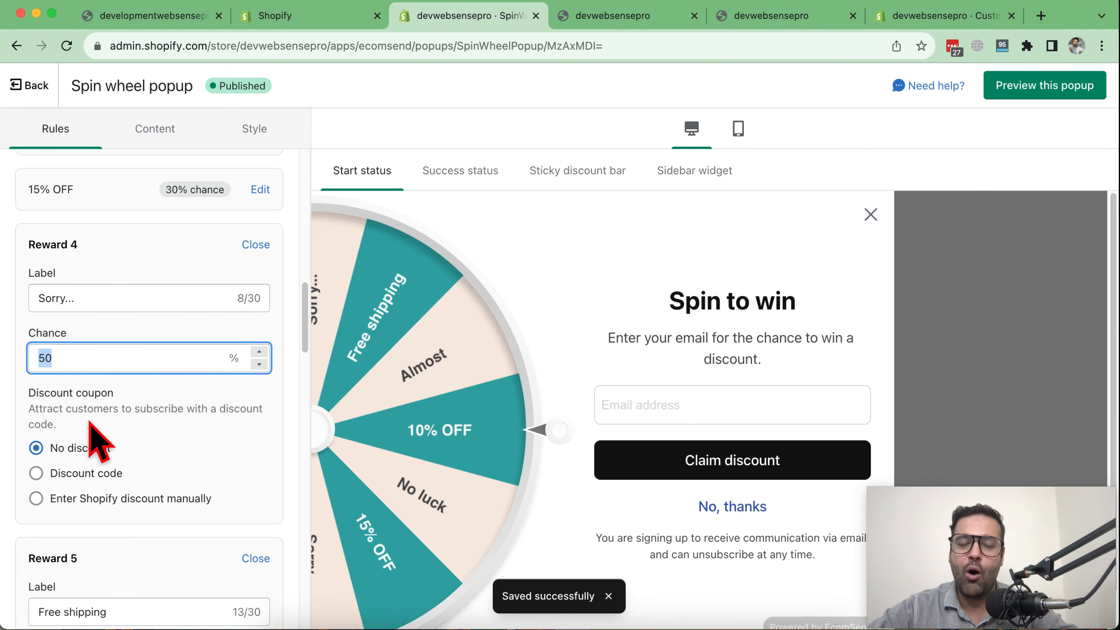
pyautogui.click(612, 19)
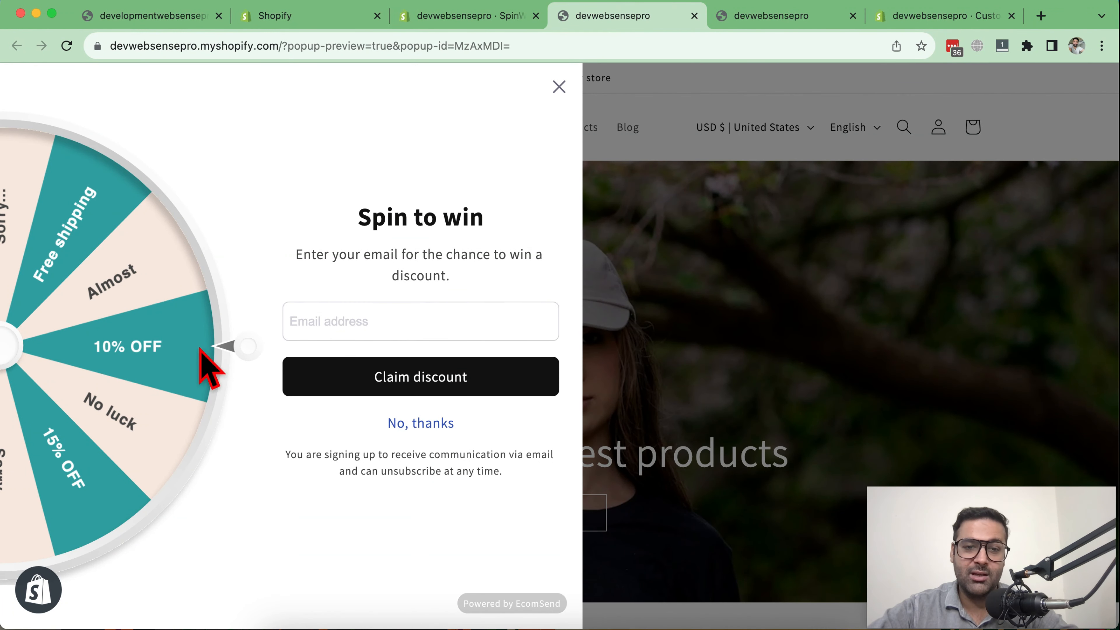
# Spin the wheel in the previewed popup by claiming a discount with a second test email address, and read the outcome message.
pyautogui.click(339, 323)
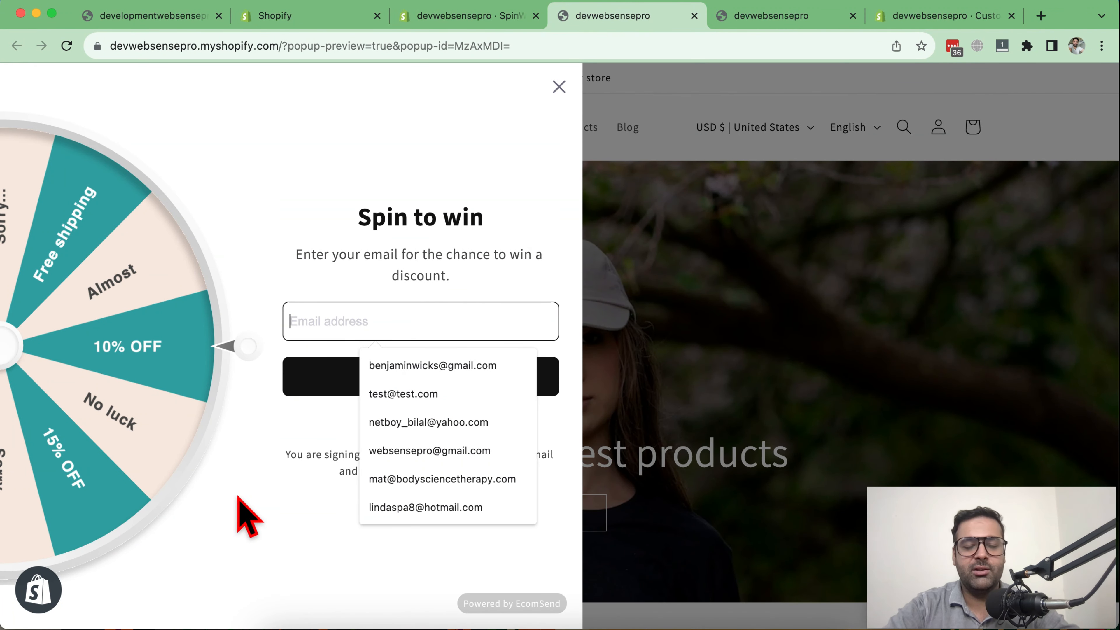
pyautogui.write('test2@test22.c')
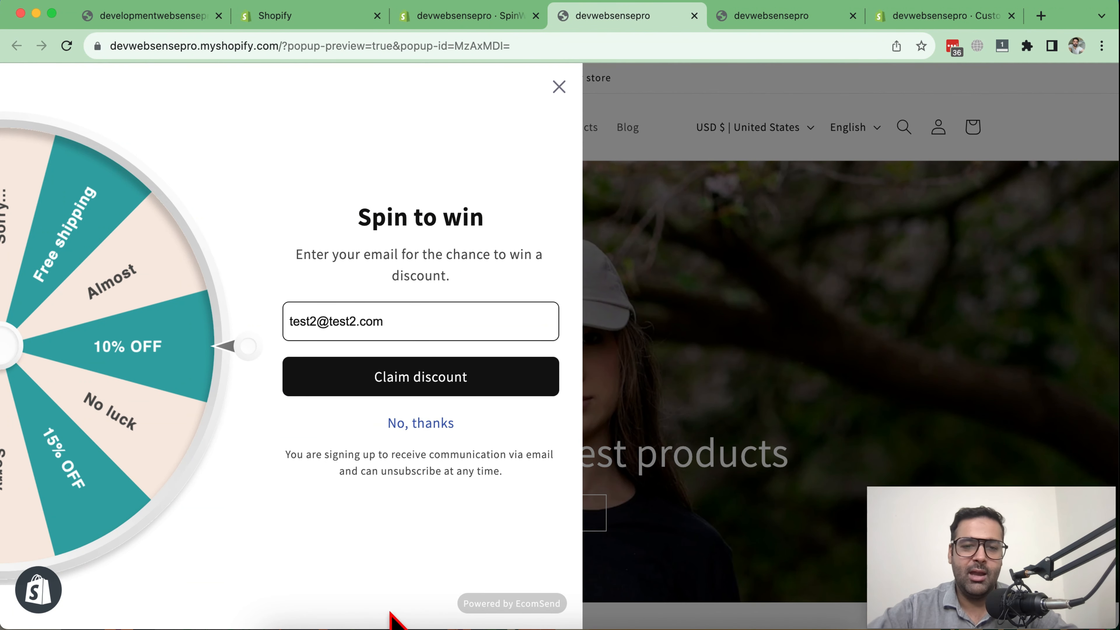
pyautogui.click(443, 384)
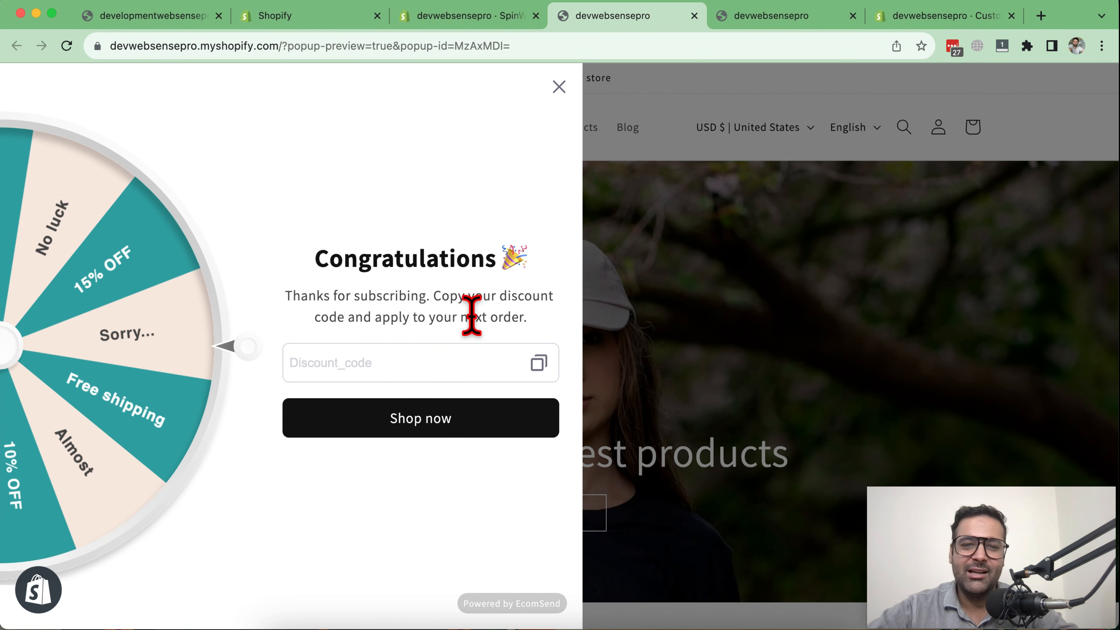
pyautogui.moveTo(286, 295); pyautogui.dragTo(461, 317)
# Go back to the popup editor and review the chances and coupon settings of the wheel rewards.
pyautogui.click(459, 18)
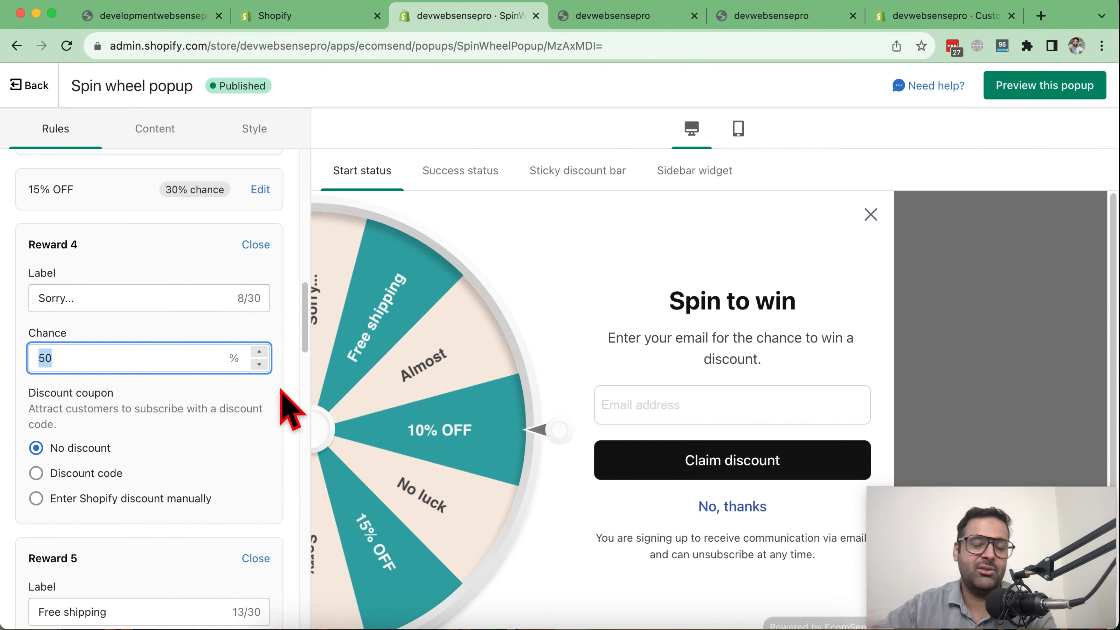
pyautogui.scroll(15, 132, 384)
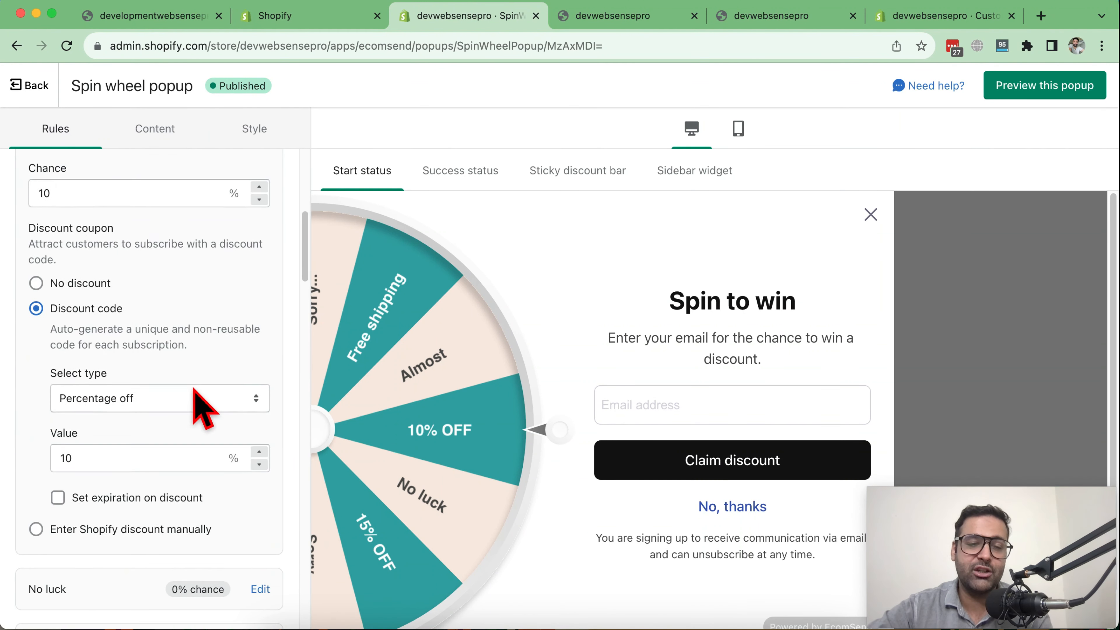
pyautogui.scroll(3, 196, 376)
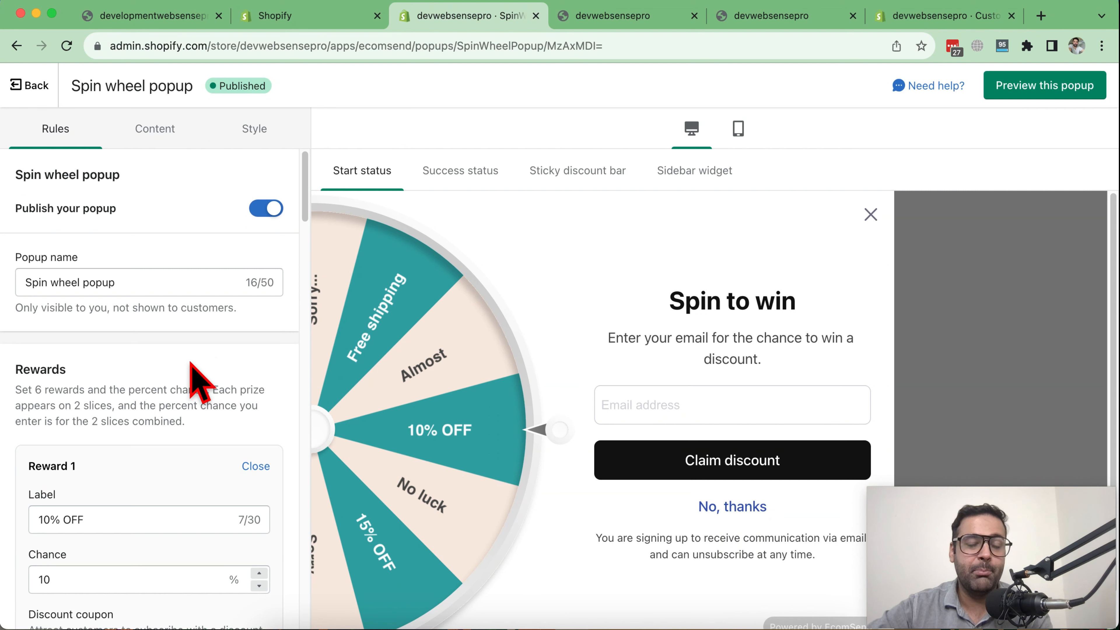
pyautogui.scroll(-5, 201, 382)
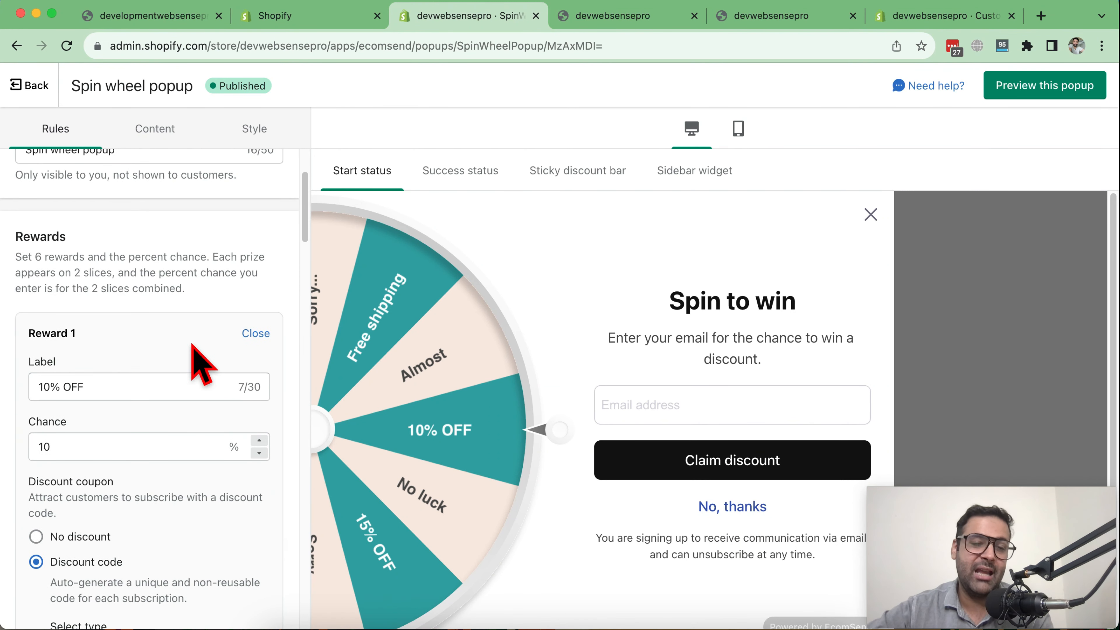
pyautogui.scroll(-20, 194, 353)
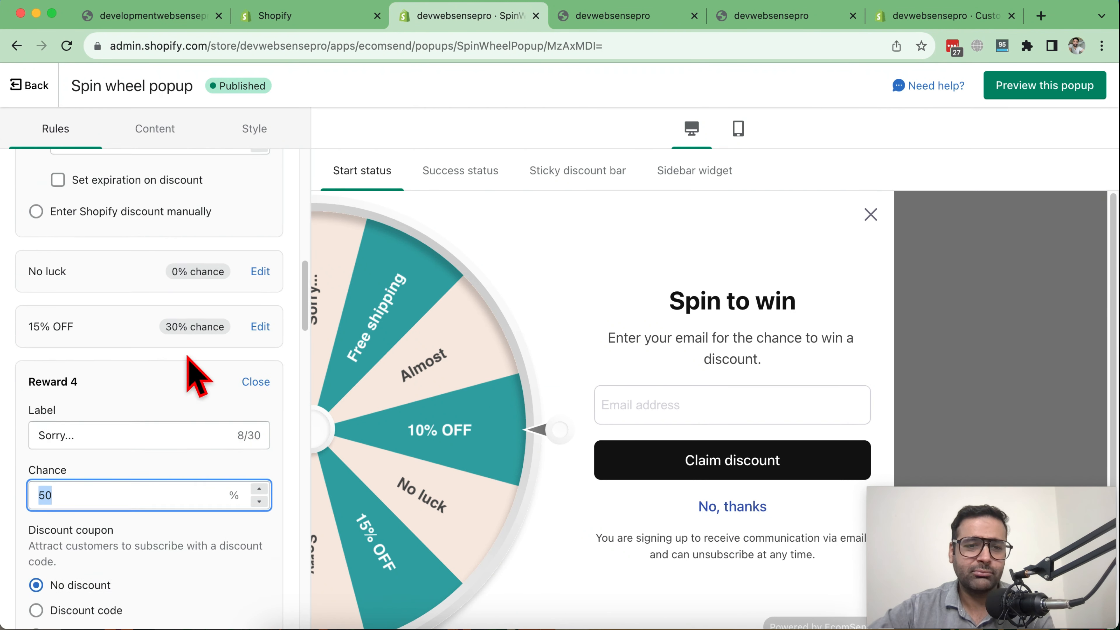
# Set the sticky discount bar to show after a successful subscription and save the popup.
pyautogui.scroll(-10, 205, 353)
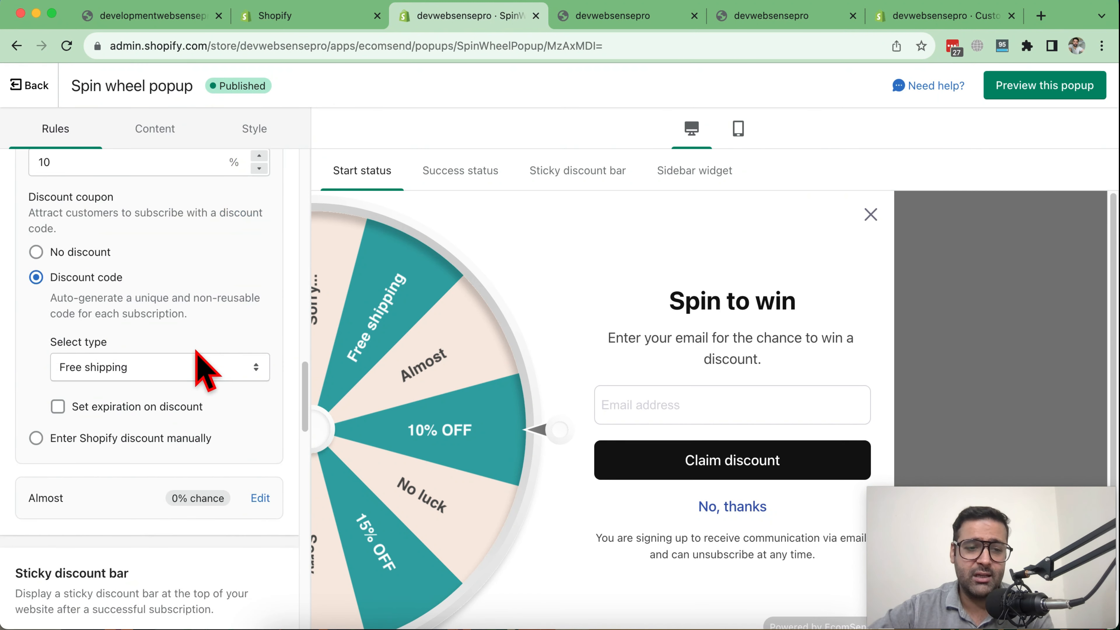
pyautogui.scroll(-3, 205, 376)
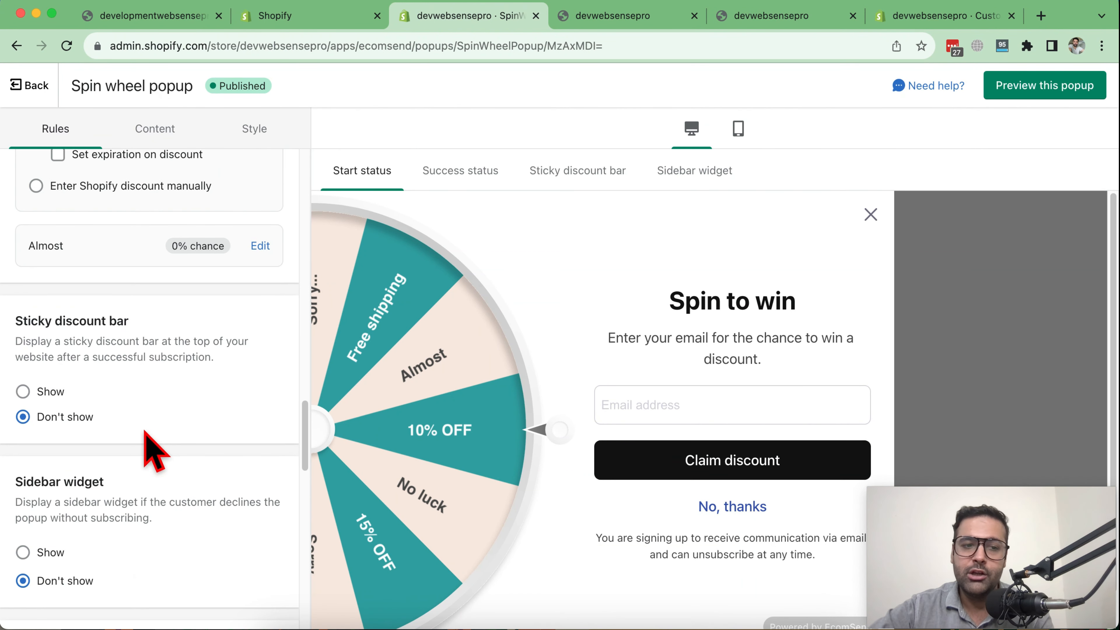
pyautogui.click(23, 393)
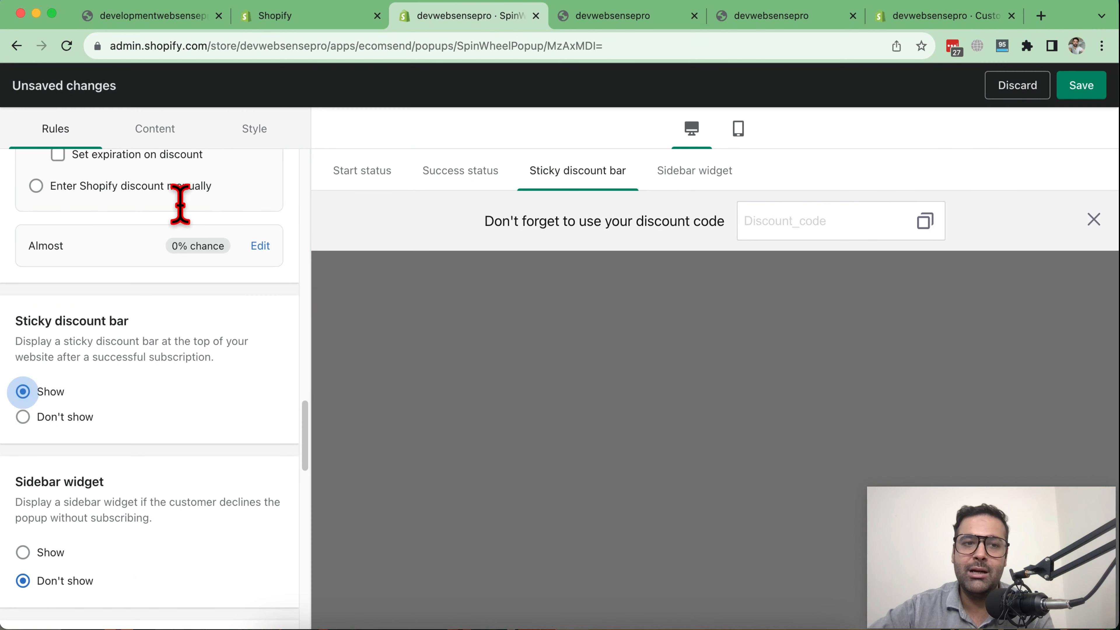
pyautogui.moveTo(452, 220); pyautogui.dragTo(721, 225)
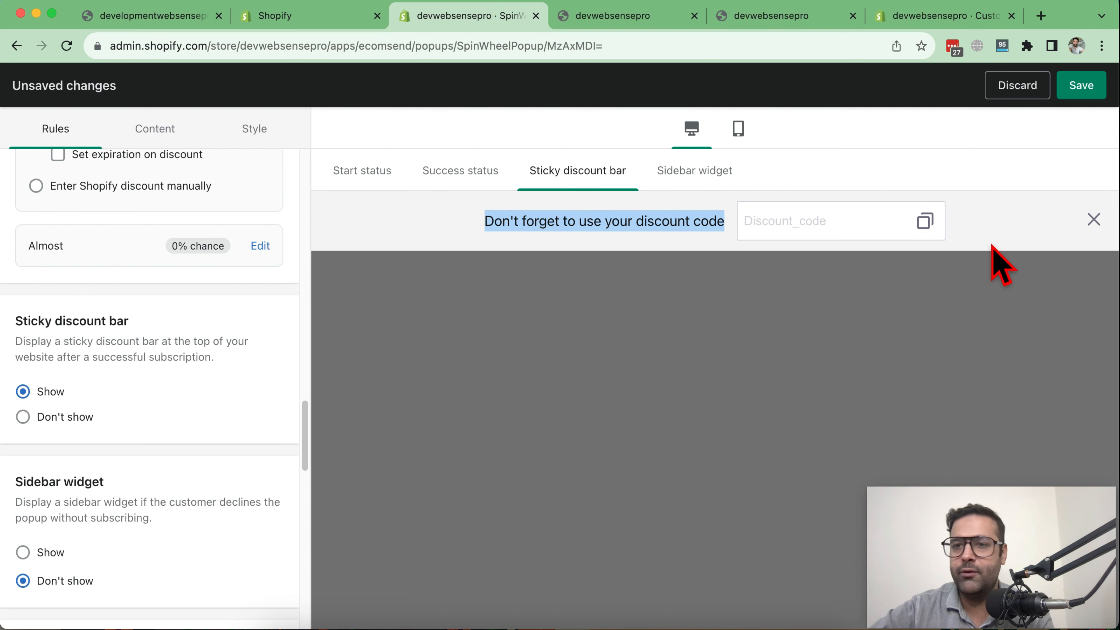
pyautogui.click(1082, 88)
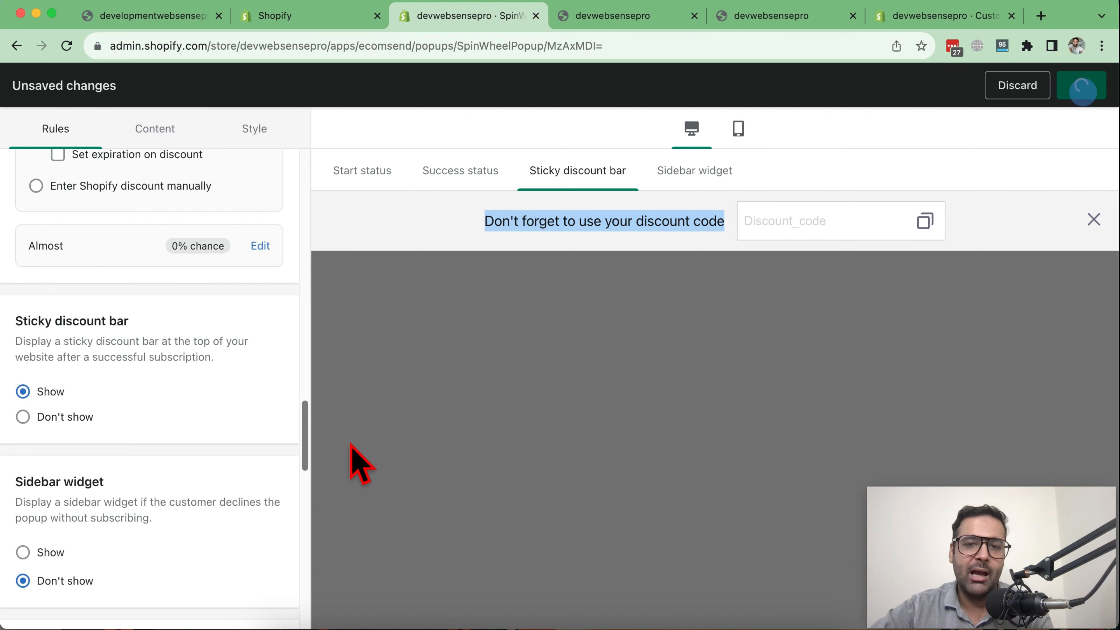
pyautogui.click(493, 221)
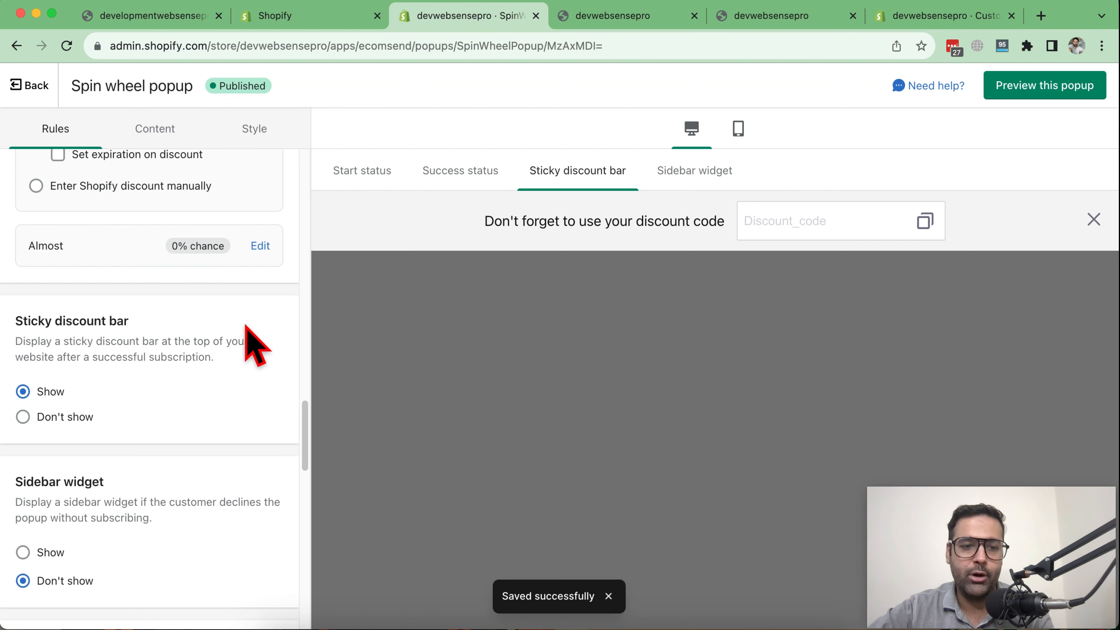
# Set the sidebar widget to show at the Left position for customers who decline the popup, and save.
pyautogui.scroll(-5, 250, 335)
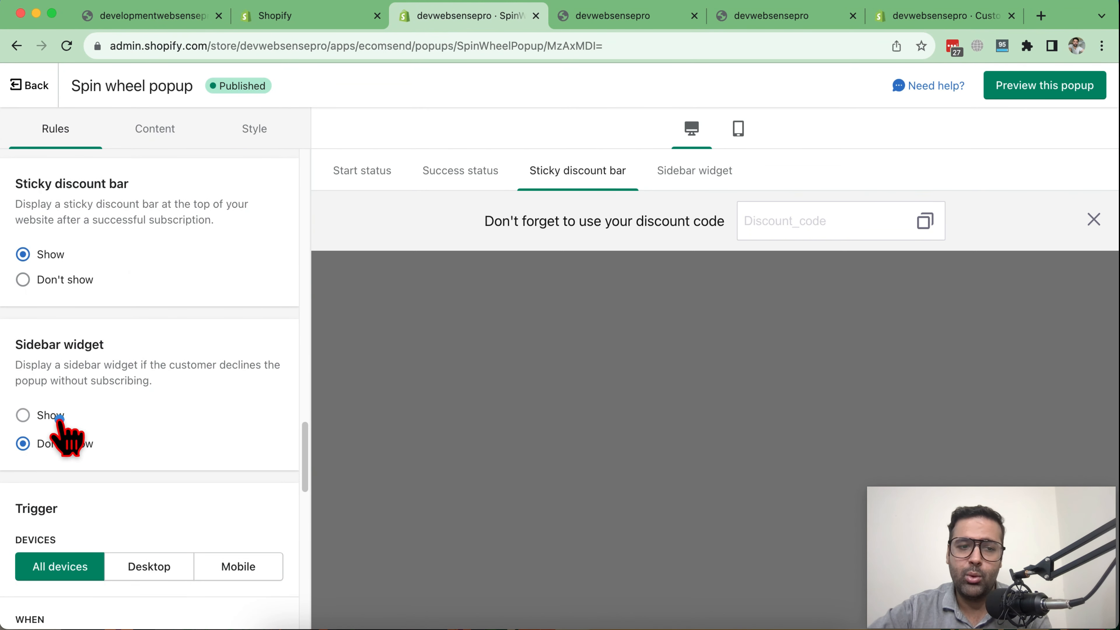
pyautogui.click(59, 416)
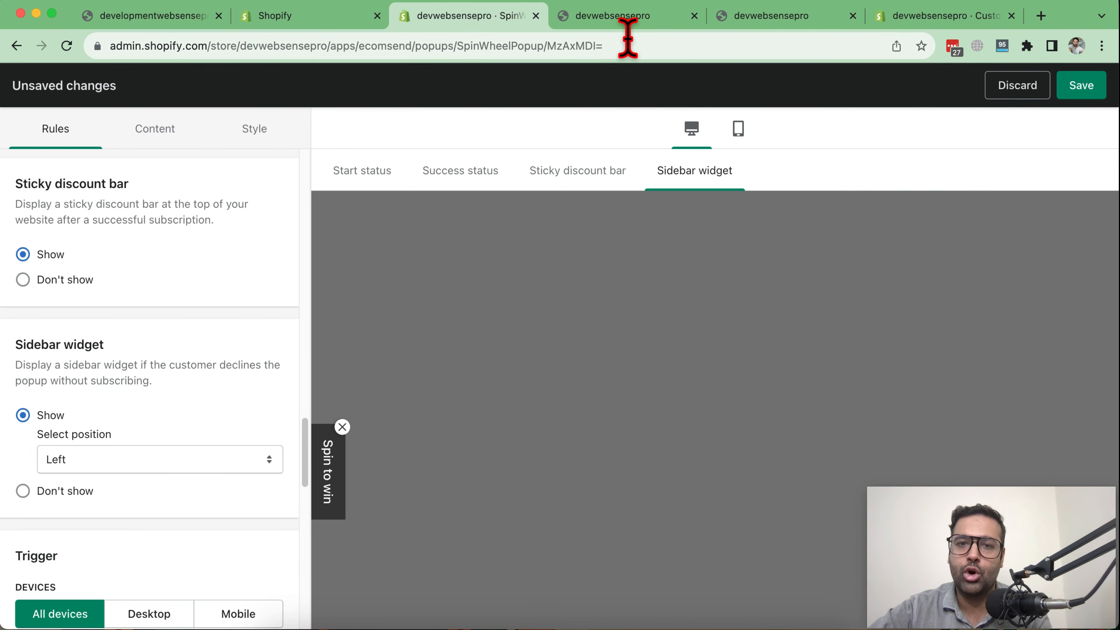
pyautogui.click(629, 22)
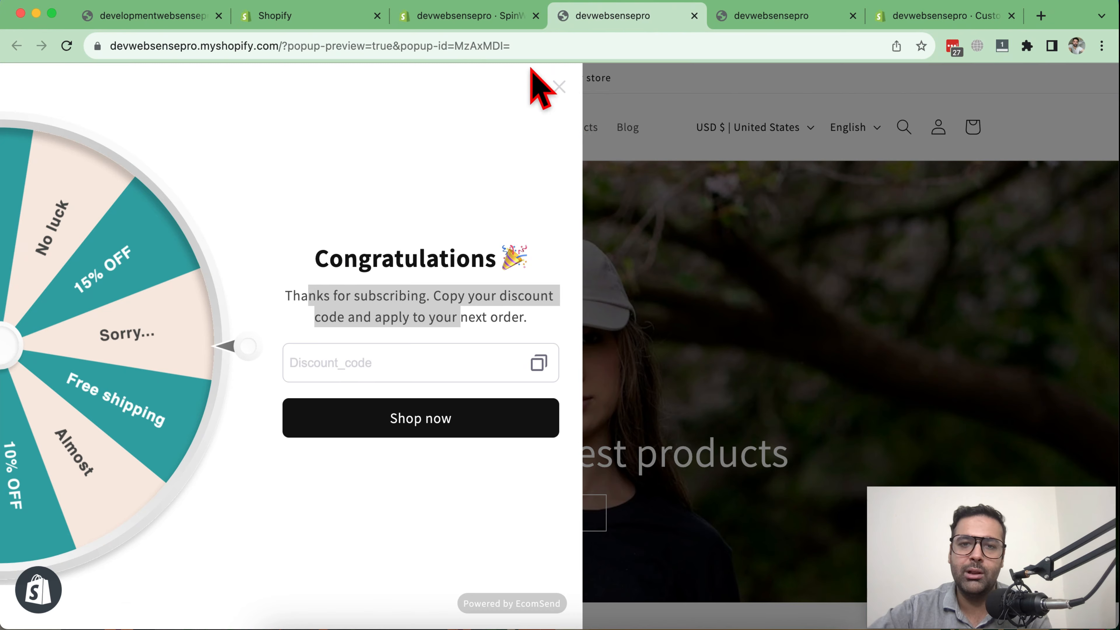
pyautogui.click(488, 25)
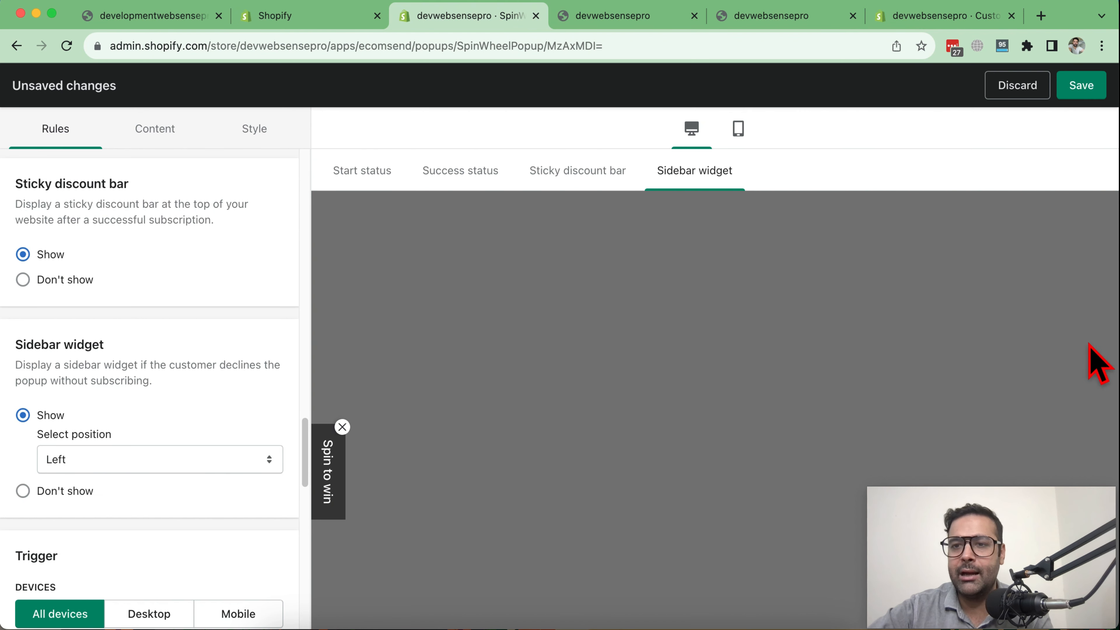
pyautogui.click(1079, 88)
# Open a fresh storefront preview of the spin wheel popup and close the two older preview tabs.
pyautogui.click(620, 17)
pyautogui.click(477, 17)
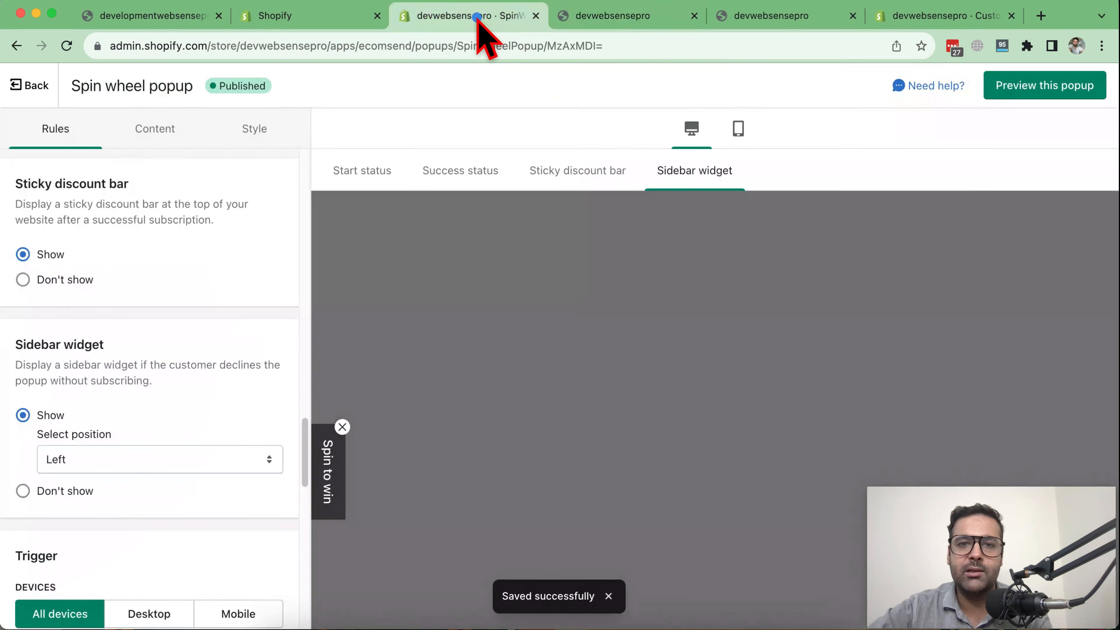
pyautogui.click(1052, 90)
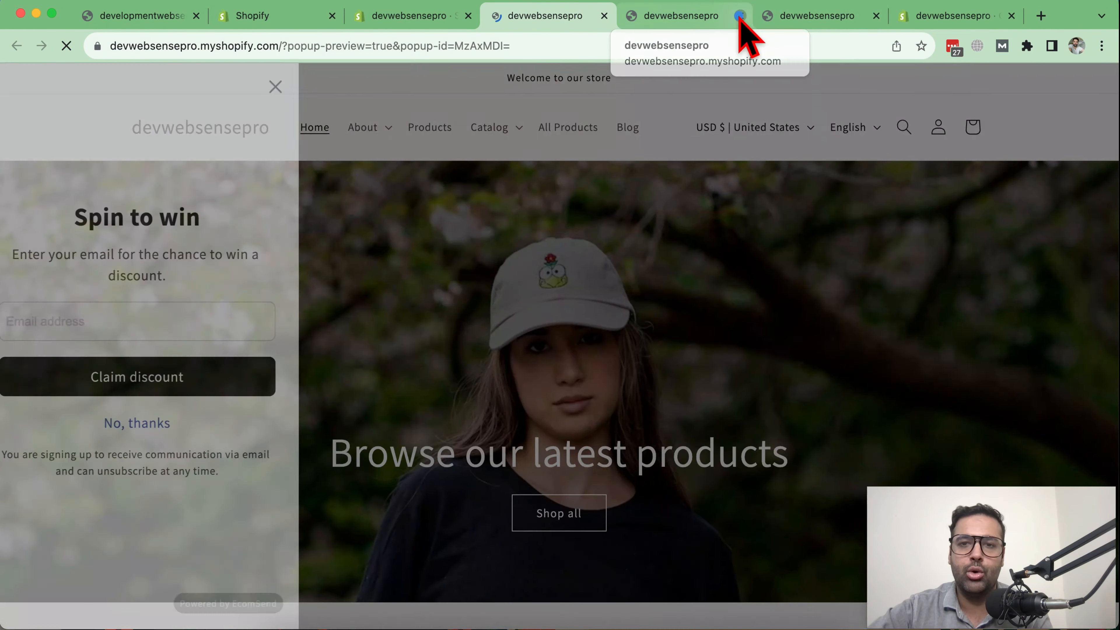
pyautogui.click(741, 15)
pyautogui.click(740, 16)
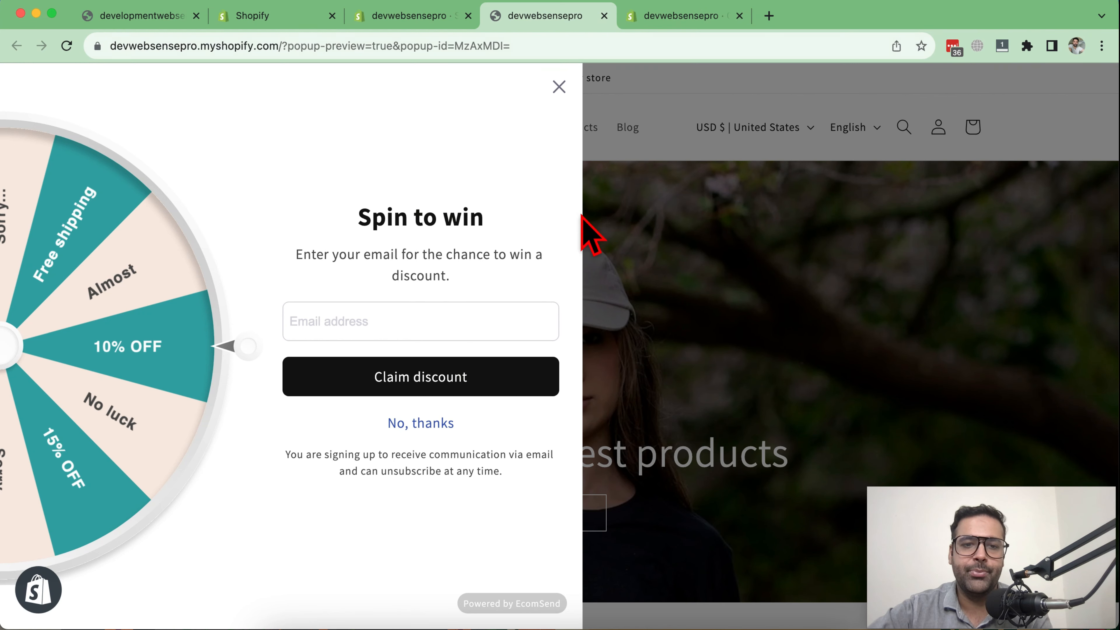
# Dismiss the previewed popup, check the Spin to win sidebar widget along the page, and reopen the popup from it.
pyautogui.click(559, 87)
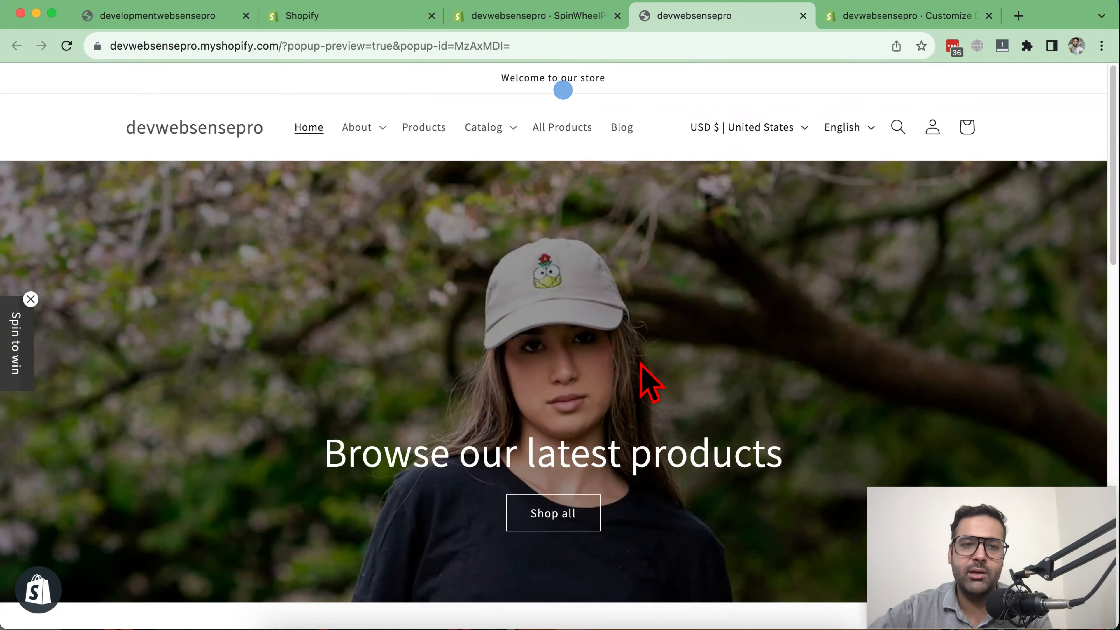
pyautogui.scroll(-15, 400, 300)
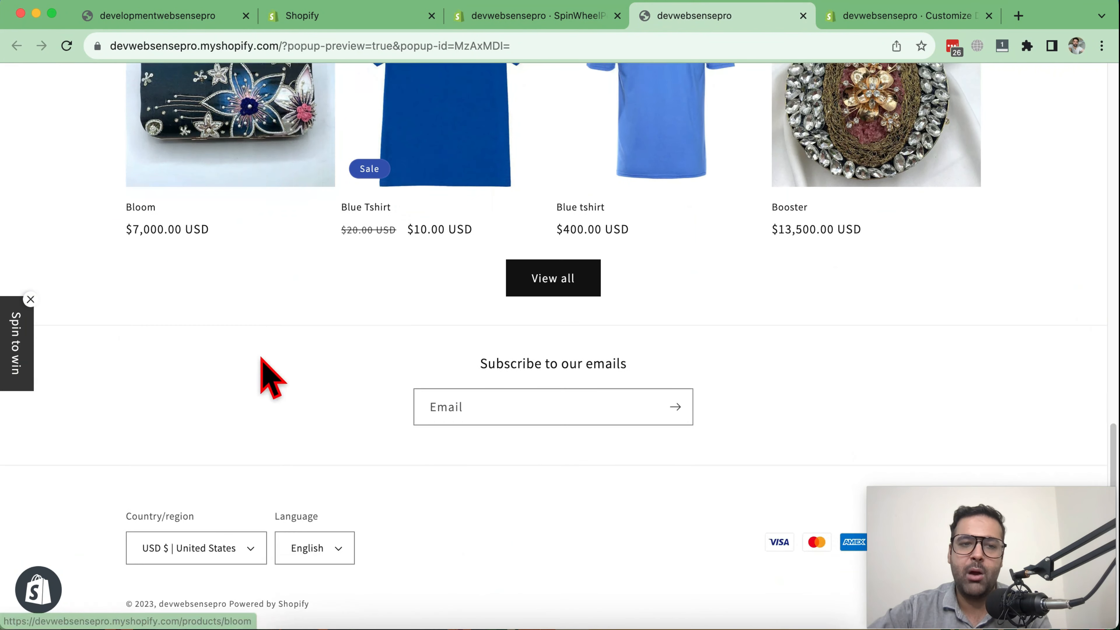
pyautogui.scroll(20, 51, 360)
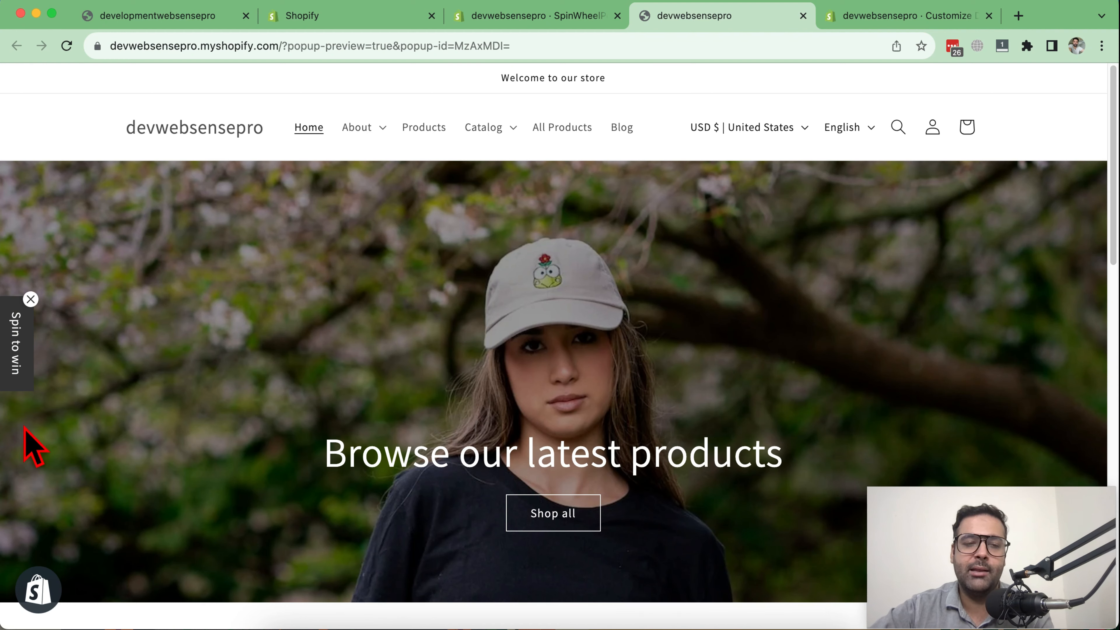
pyautogui.click(6, 363)
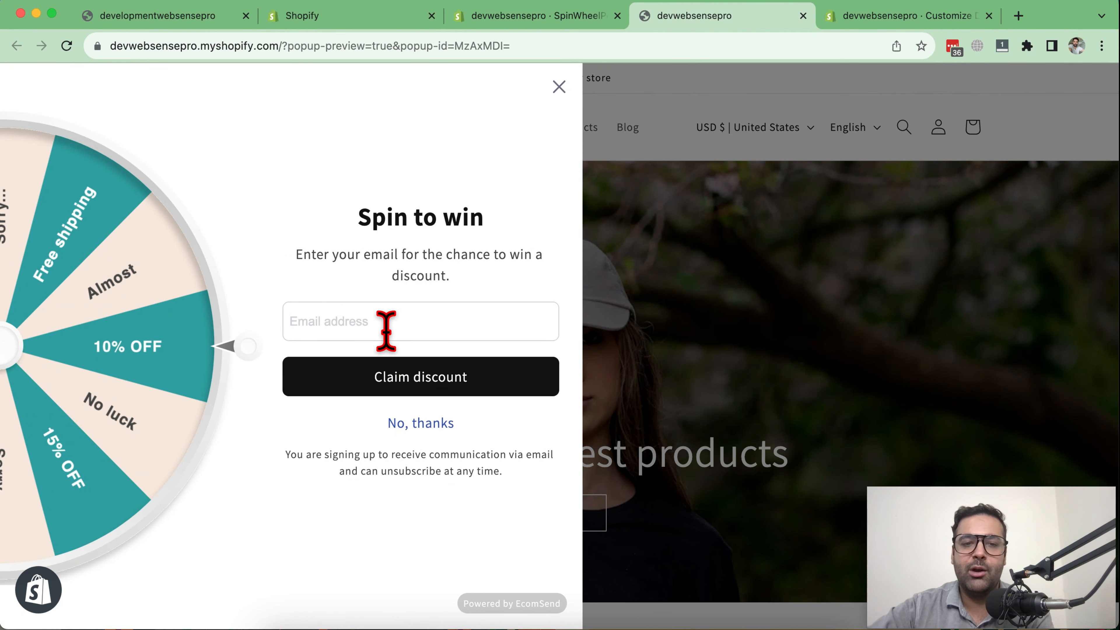
pyautogui.click(362, 332)
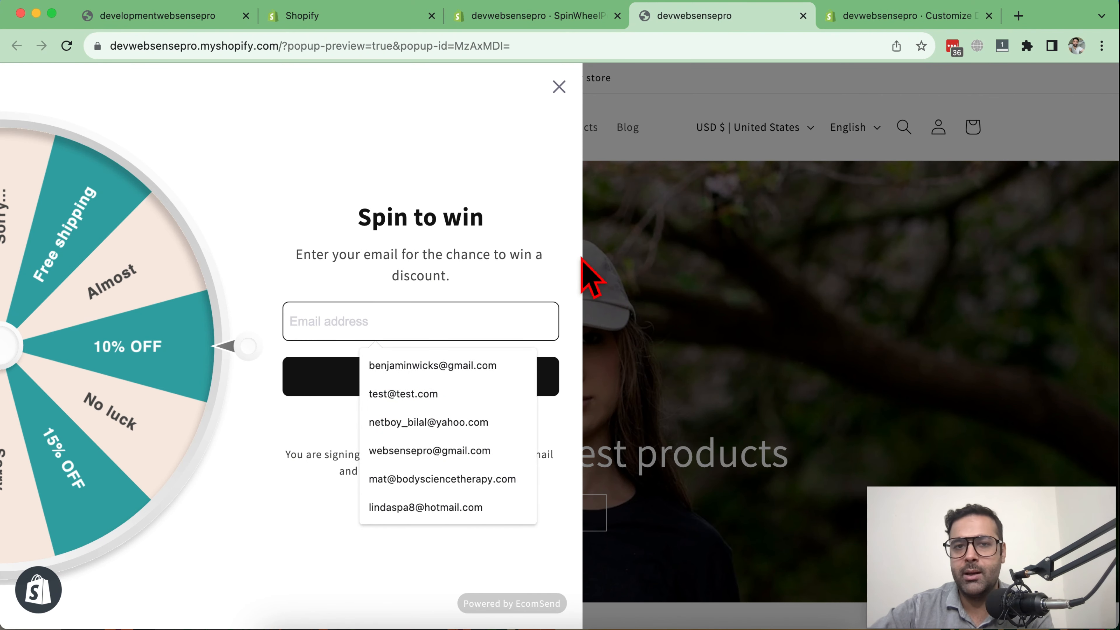
# Return to the popup editor and examine the trigger's device choices, timing options and available timer delays.
pyautogui.click(512, 27)
pyautogui.scroll(-10, 205, 225)
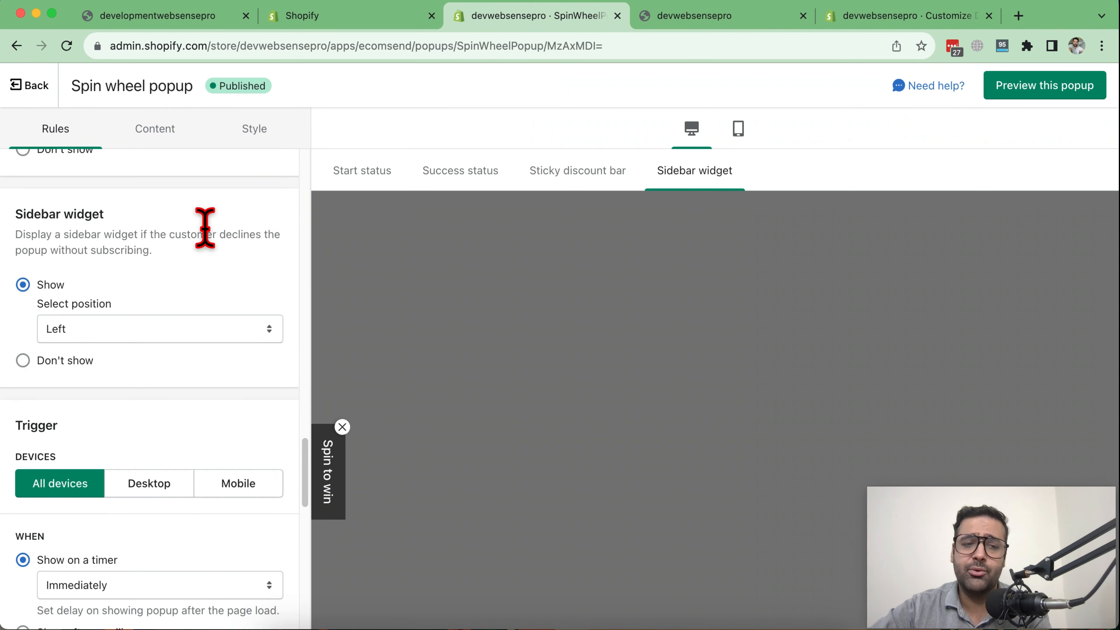
pyautogui.scroll(1, 219, 330)
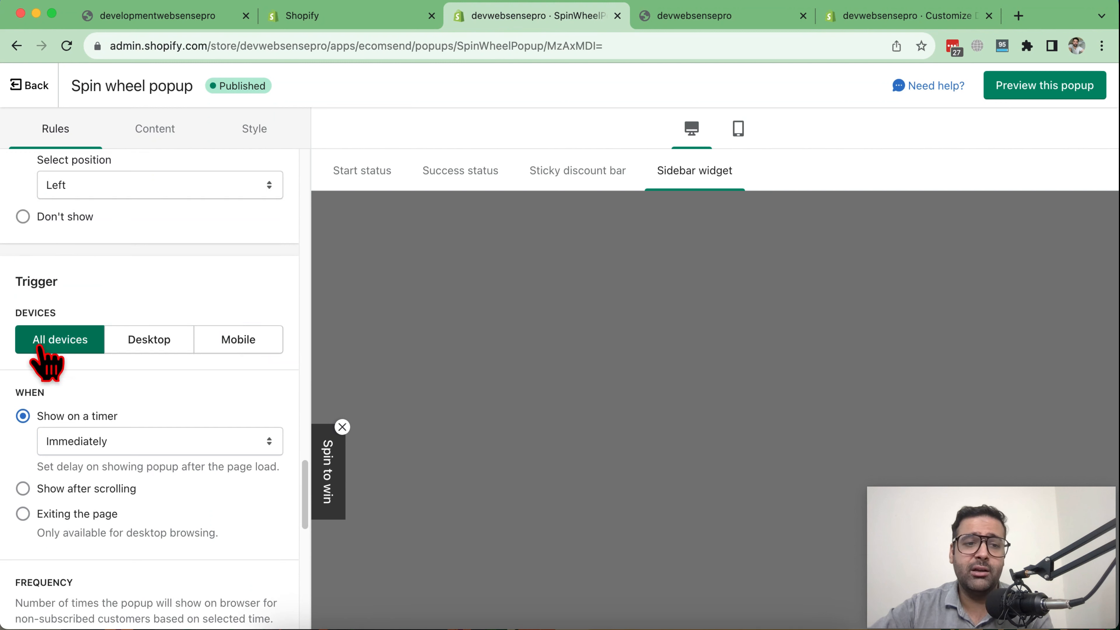
pyautogui.click(18, 286)
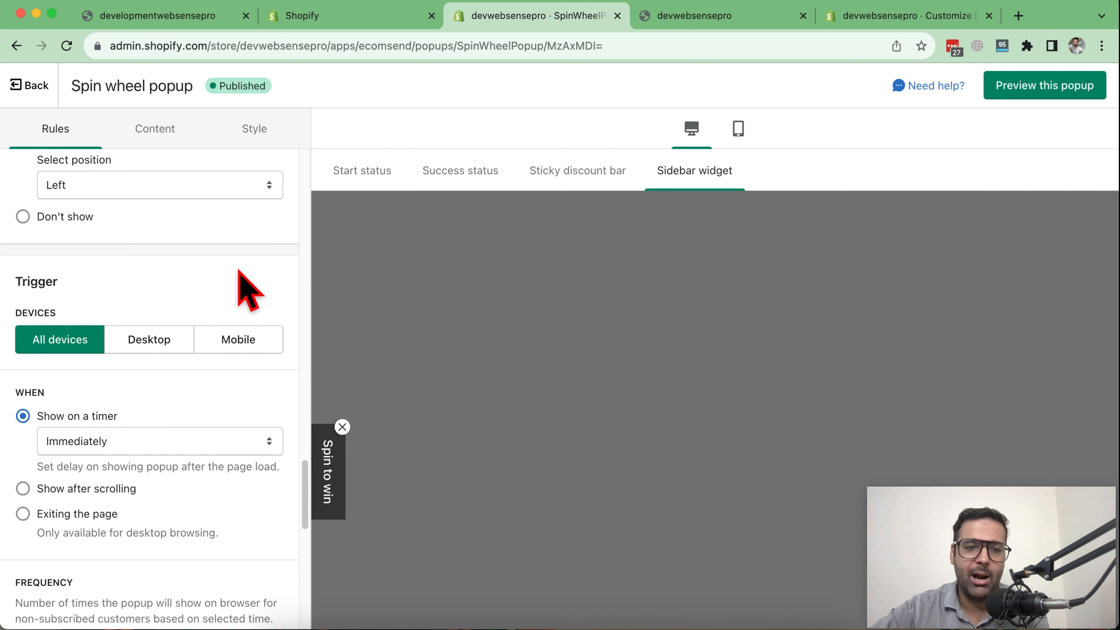
pyautogui.scroll(-3, 239, 271)
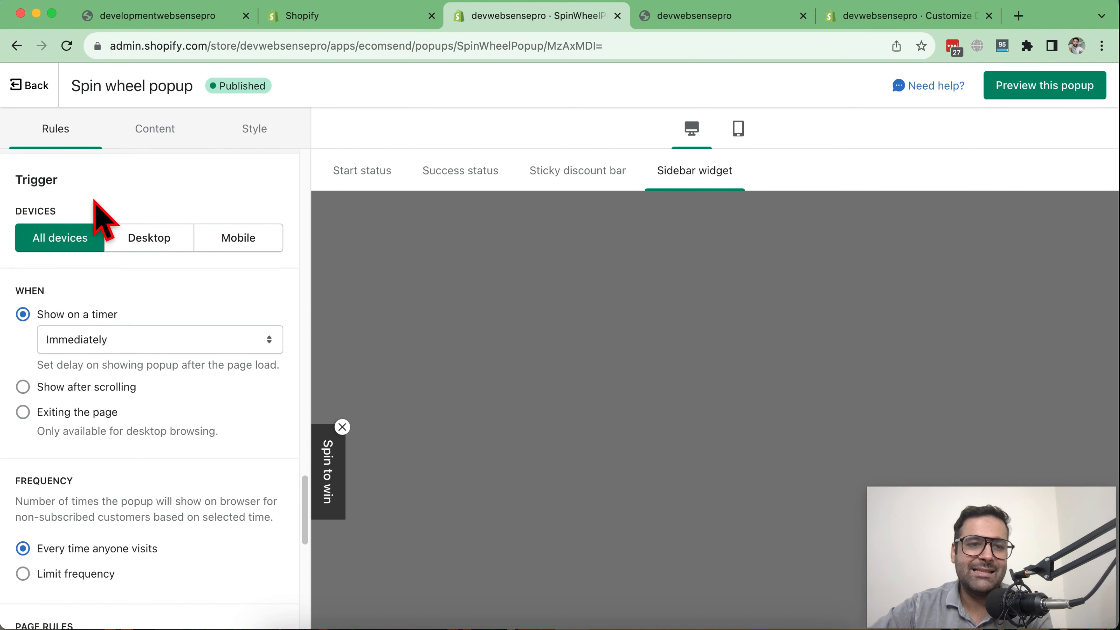
pyautogui.scroll(-3, 145, 236)
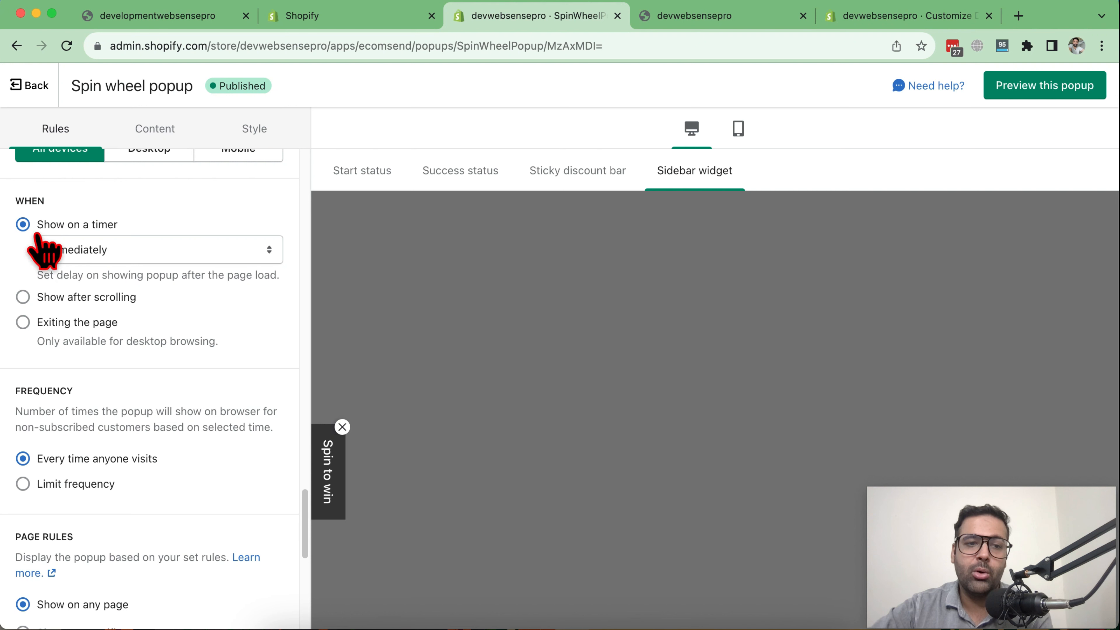
pyautogui.moveTo(39, 225); pyautogui.dragTo(125, 243)
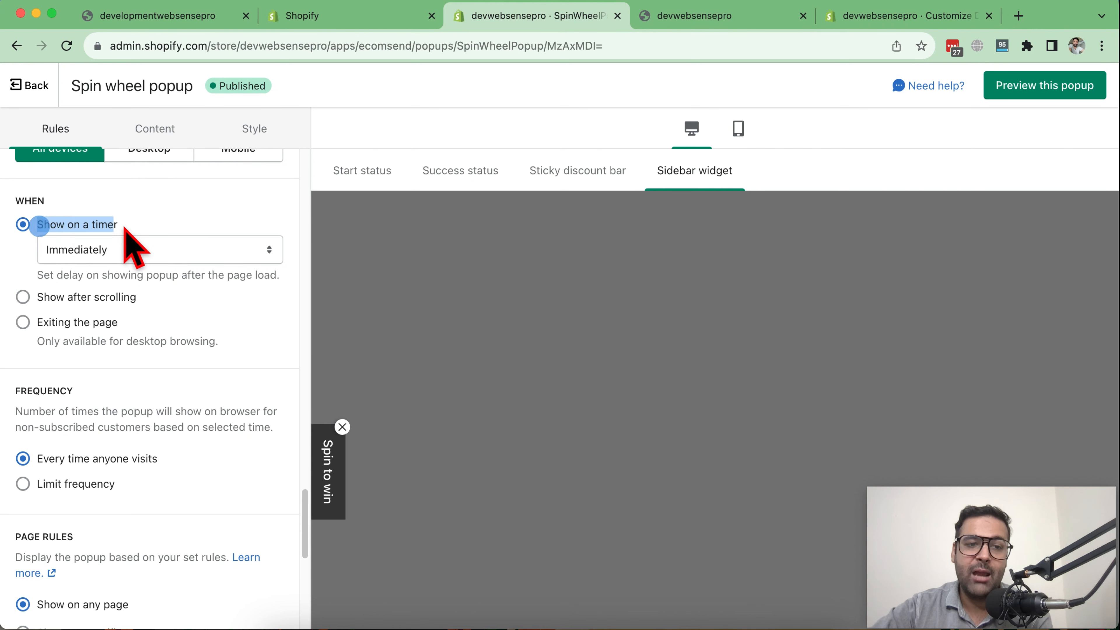
pyautogui.doubleClick(14, 201)
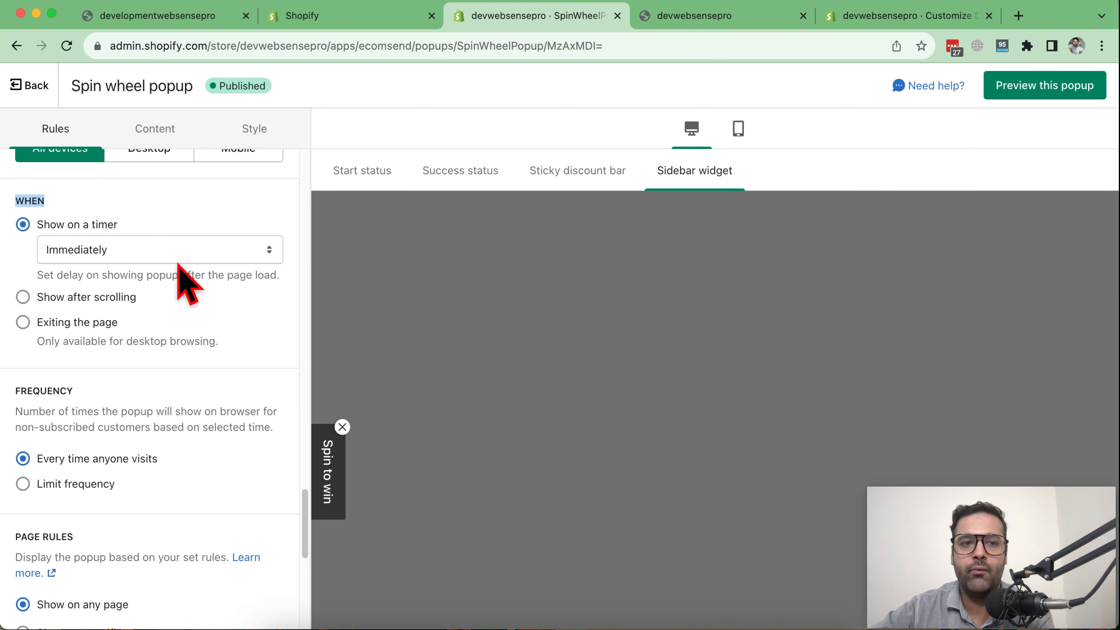
pyautogui.click(216, 255)
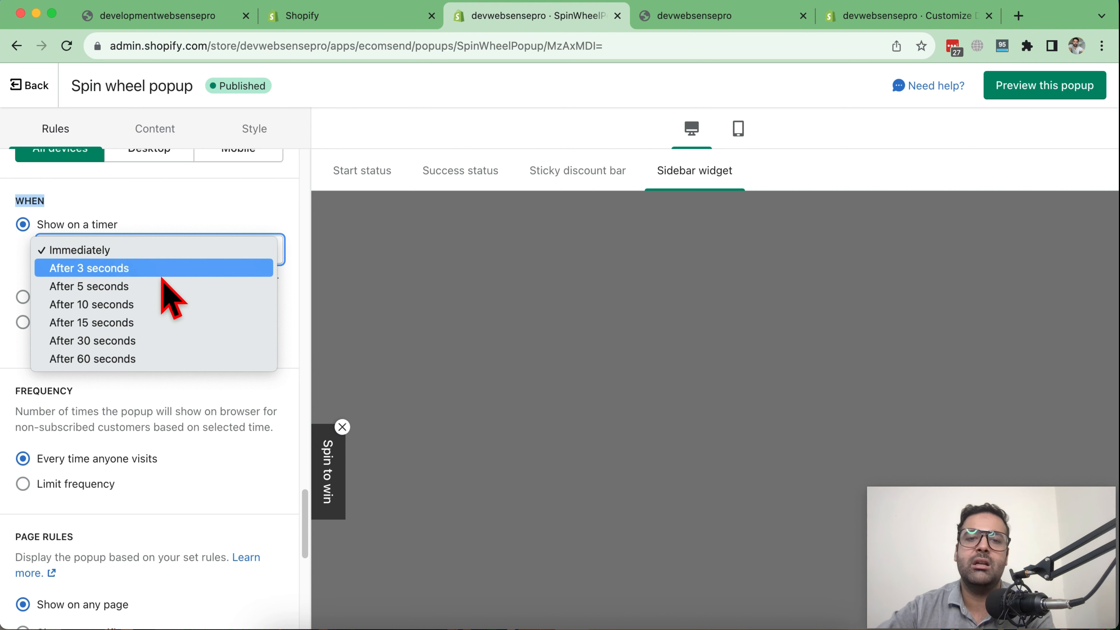
pyautogui.click(229, 388)
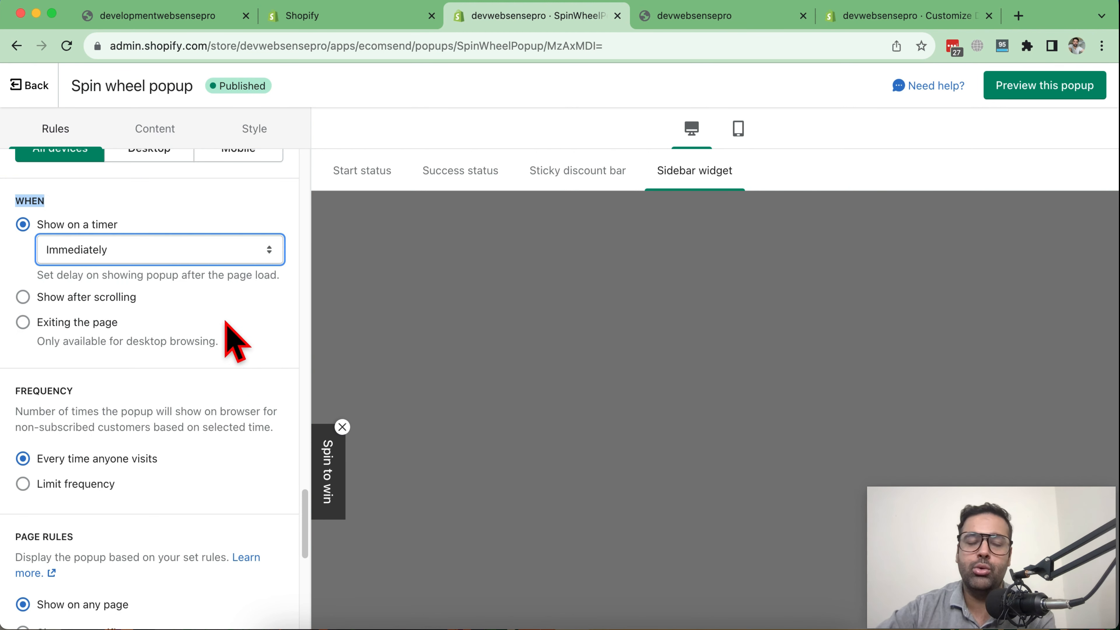
# Try the show-after-scrolling trigger, then set the popup to appear on exiting the page and save.
pyautogui.click(108, 300)
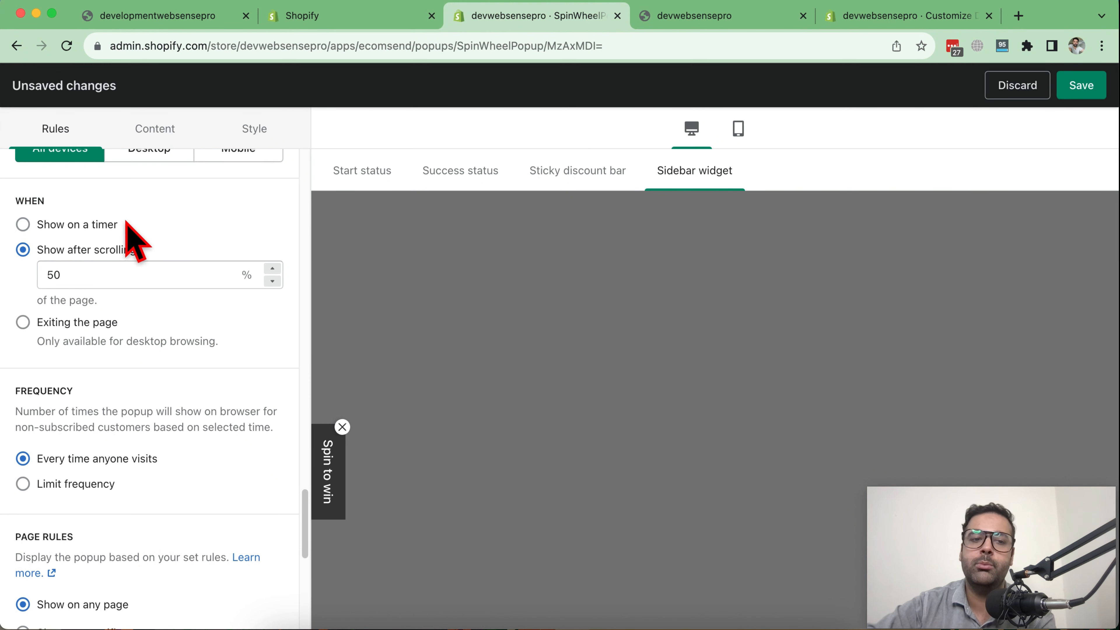
pyautogui.doubleClick(87, 280)
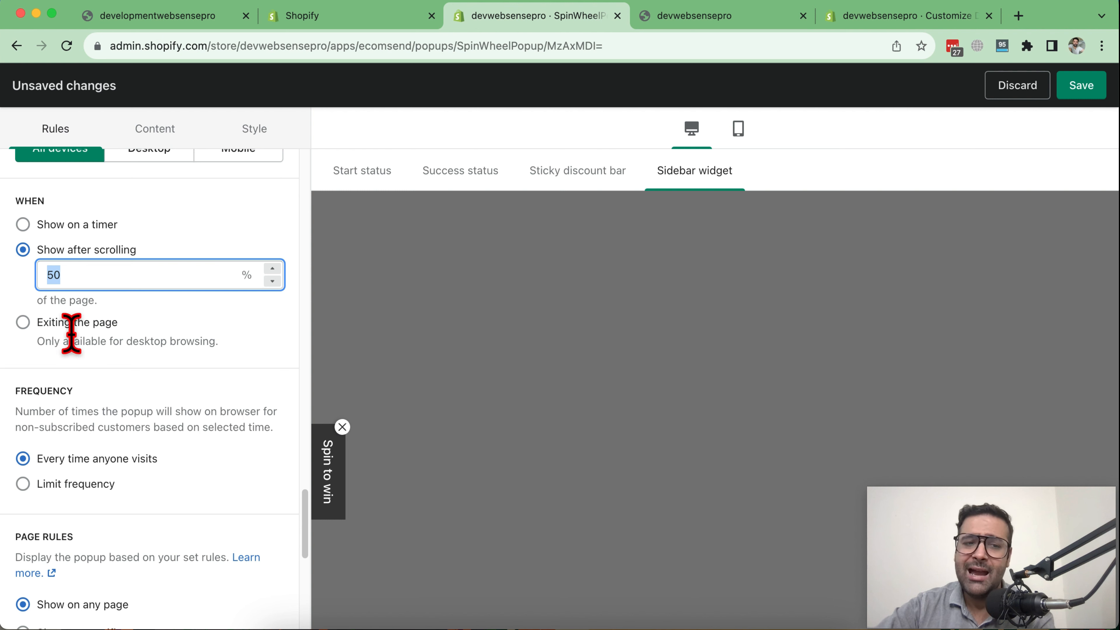
pyautogui.click(24, 326)
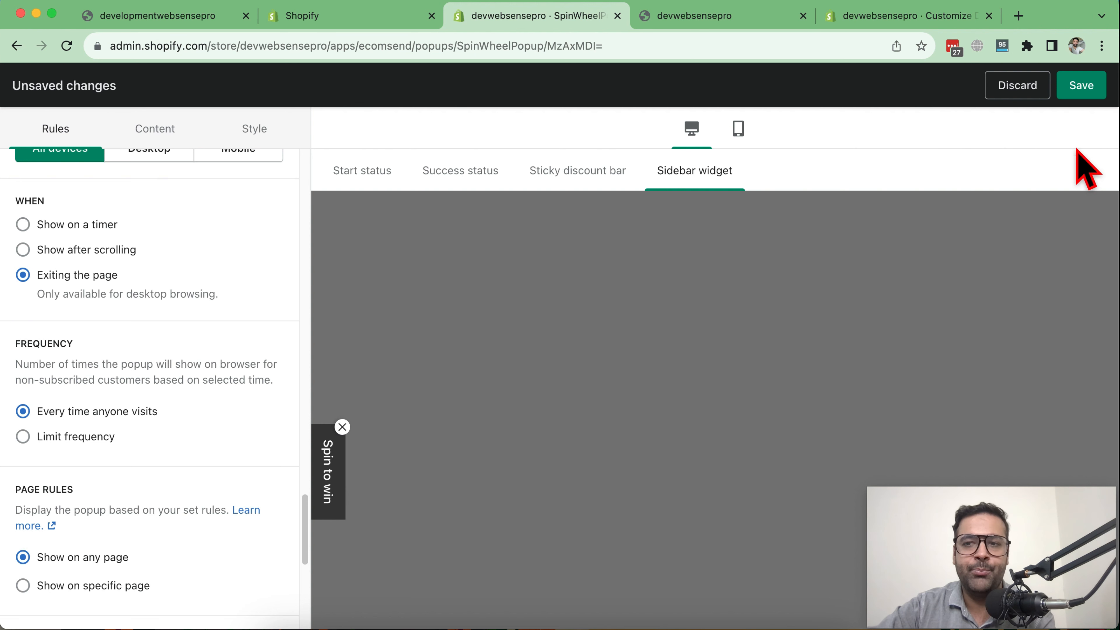
pyautogui.click(1079, 94)
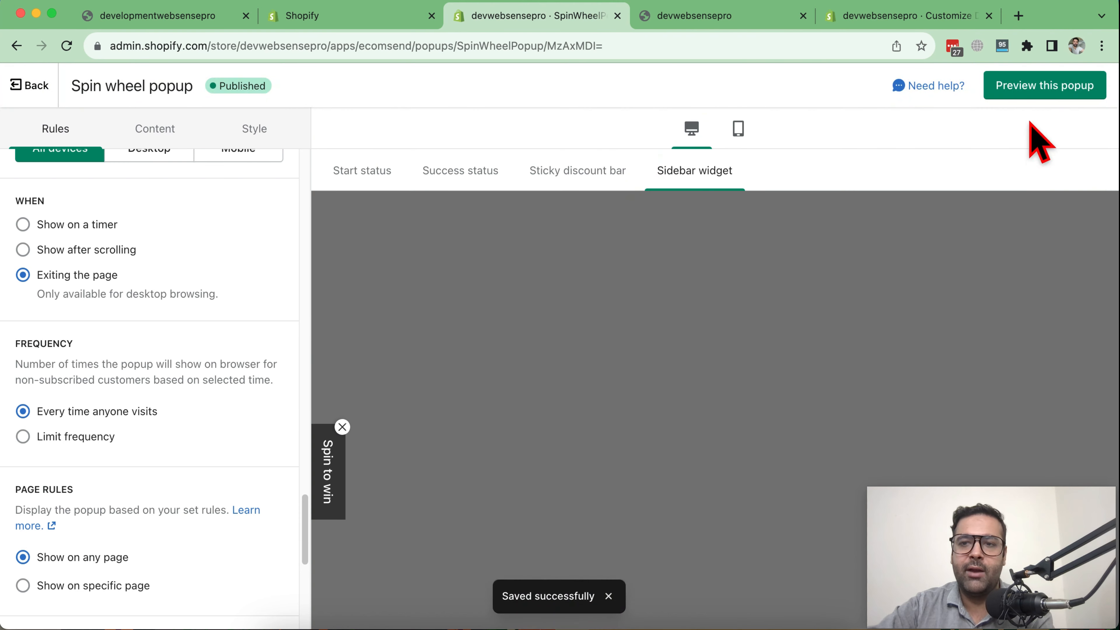
# Preview the popup on the storefront, test its exit trigger, and dismiss the popup.
pyautogui.click(1030, 88)
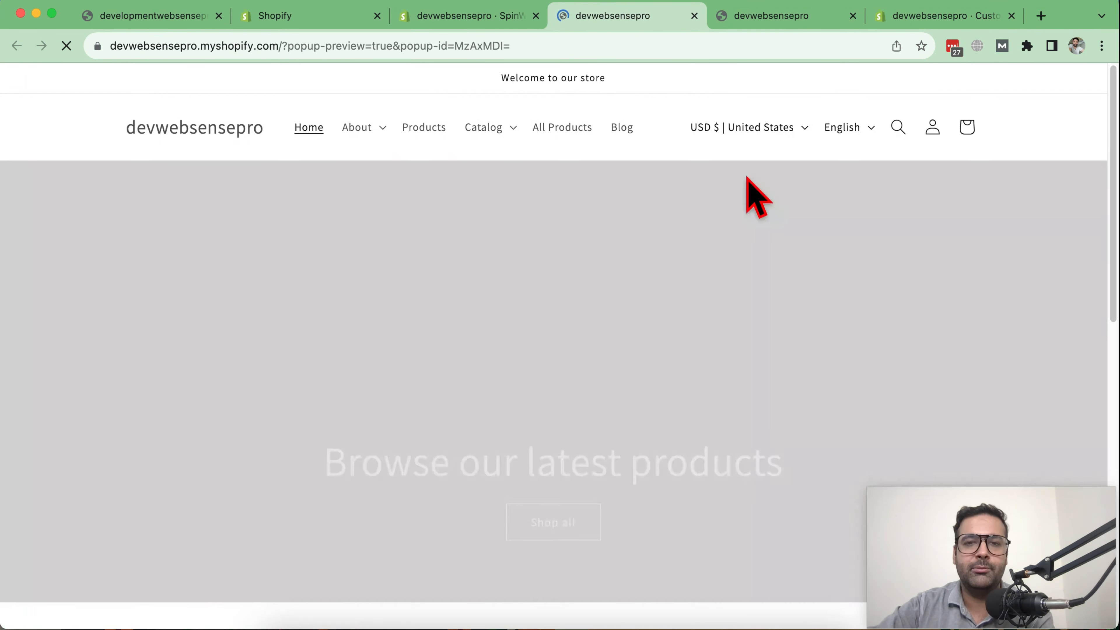
pyautogui.scroll(-10, 688, 232)
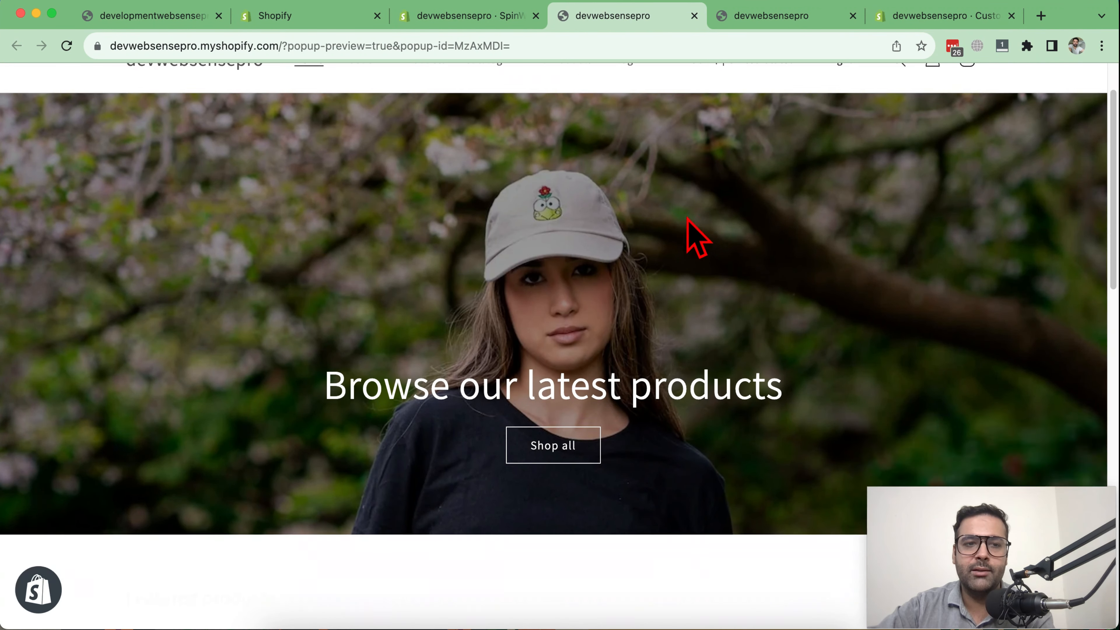
pyautogui.scroll(15, 628, 363)
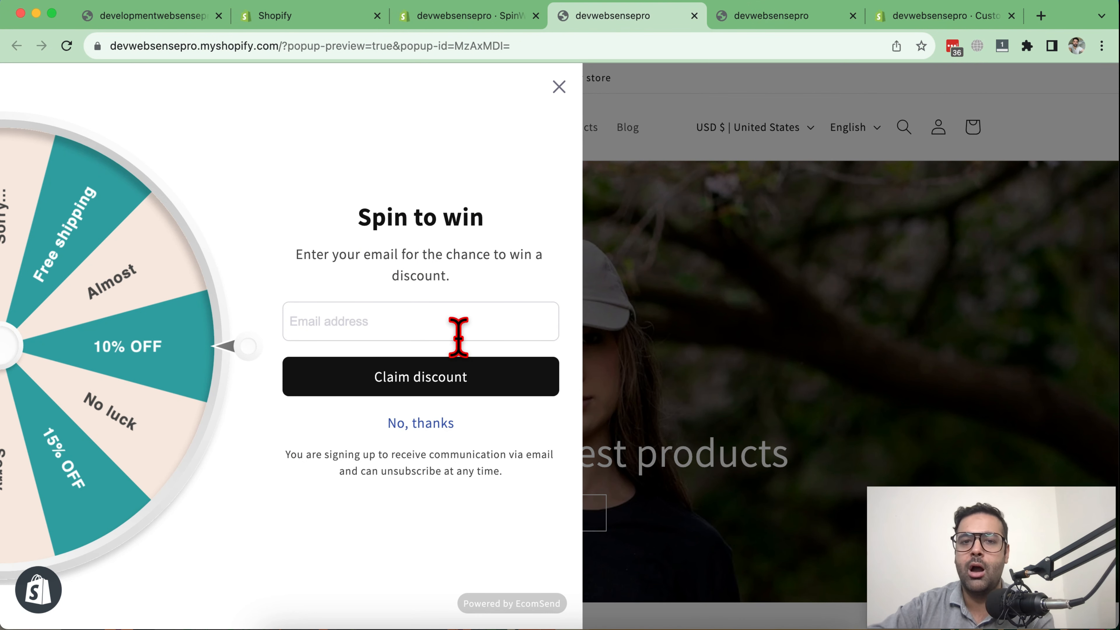
pyautogui.click(558, 91)
# Review the popup's frequency rule choices, then return to the storefront and reopen the popup from its Spin to win sidebar widget.
pyautogui.click(423, 18)
pyautogui.scroll(-5, 208, 274)
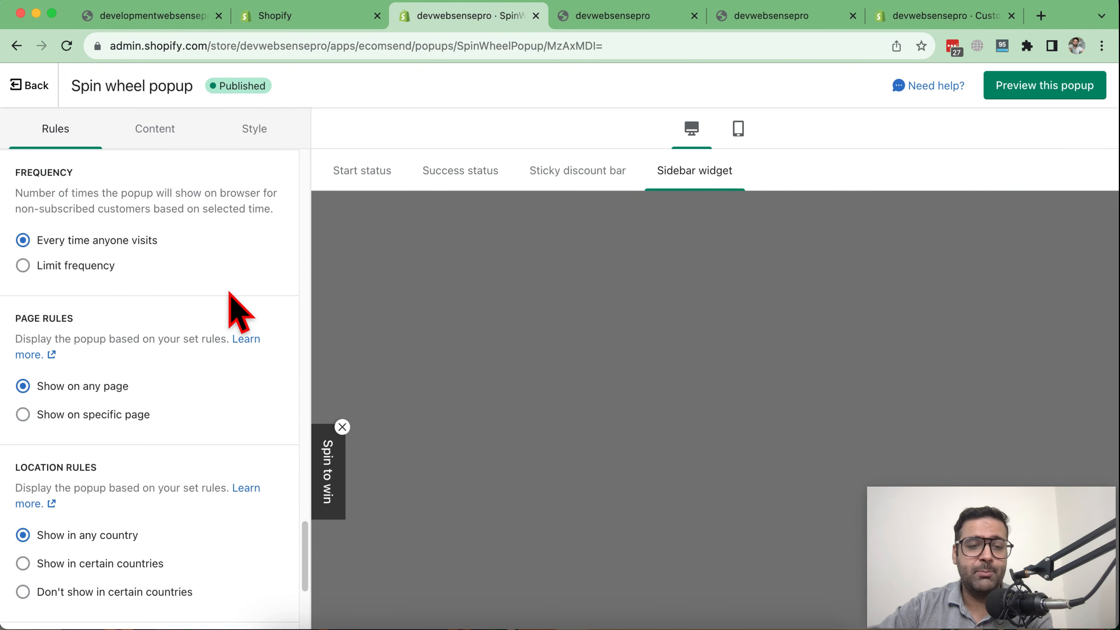
pyautogui.click(659, 22)
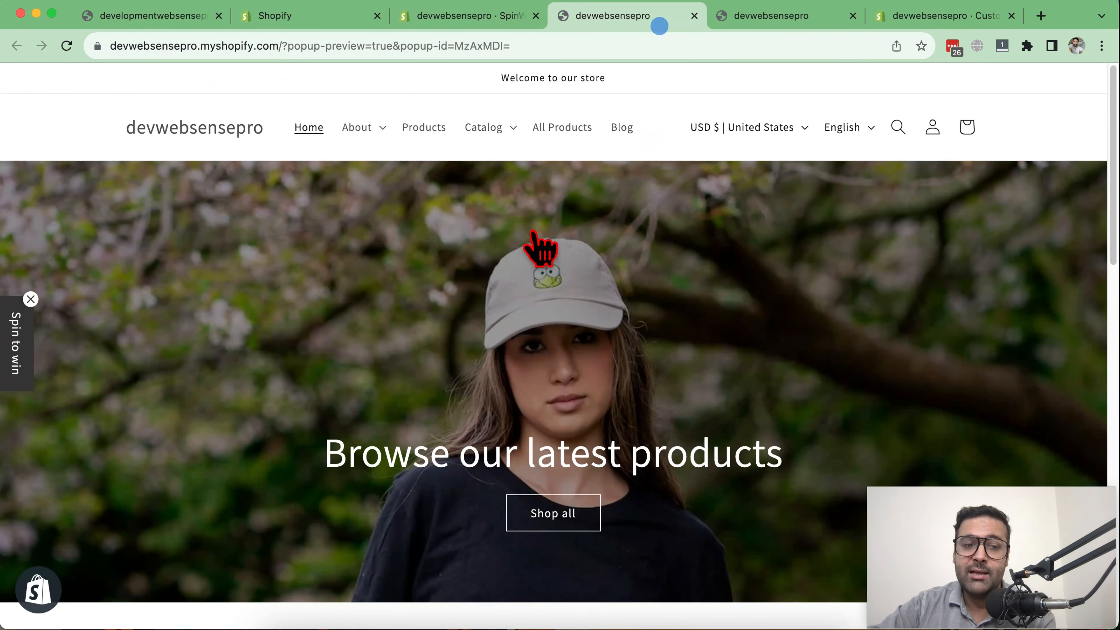
pyautogui.click(7, 368)
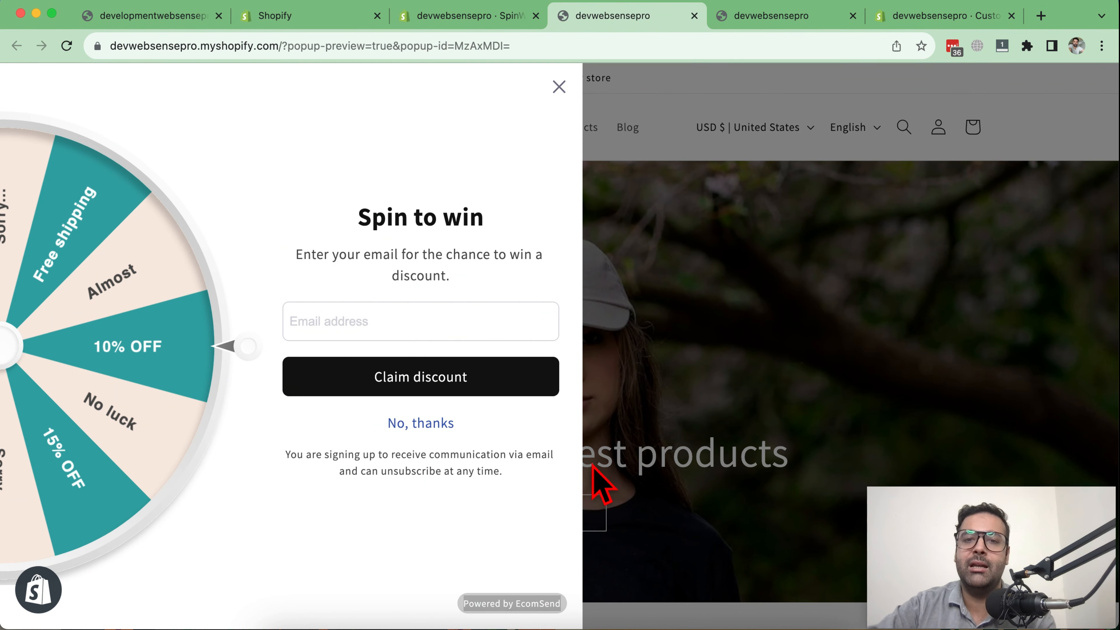
# Set the popup's page rules to show on a specific page, and review the location and schedule rule choices.
pyautogui.click(476, 17)
pyautogui.scroll(-1, 194, 260)
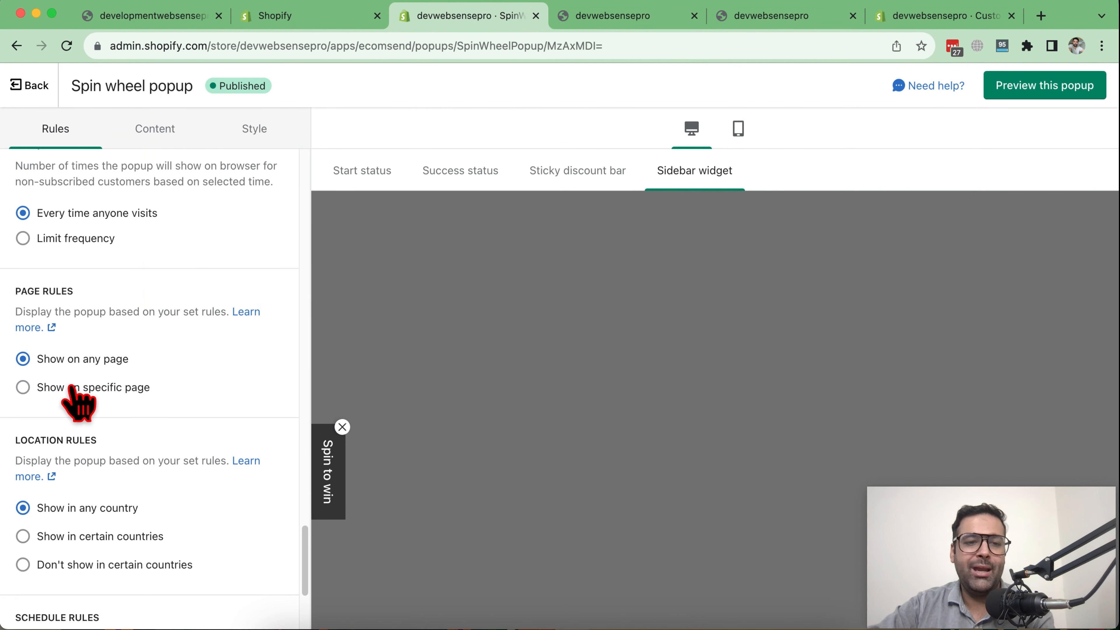
pyautogui.click(115, 389)
pyautogui.scroll(-3, 177, 353)
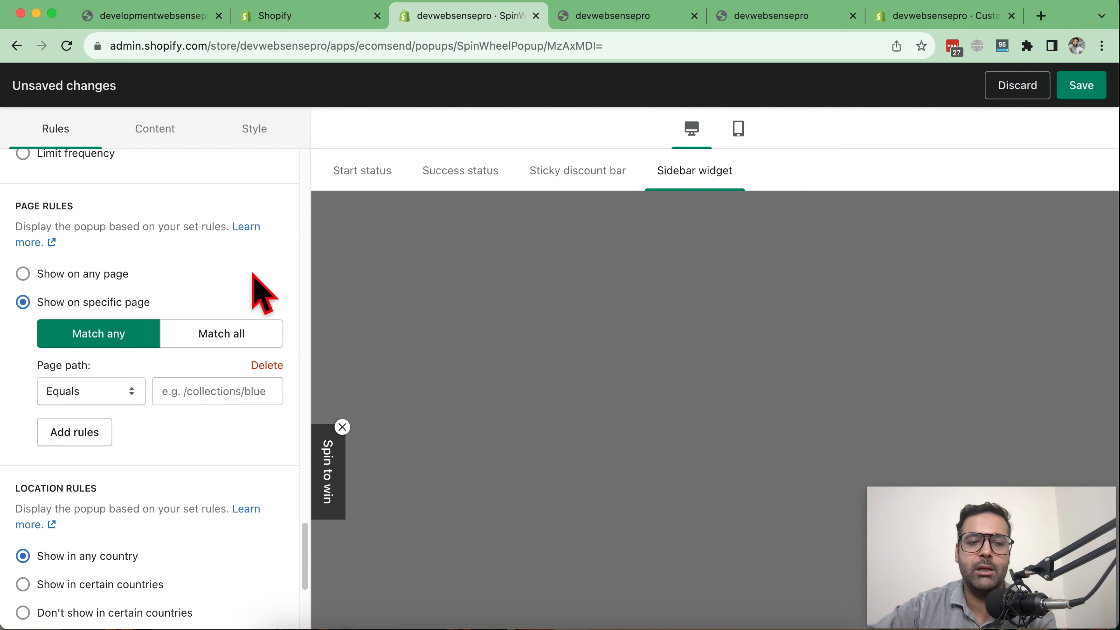
pyautogui.scroll(-5, 263, 295)
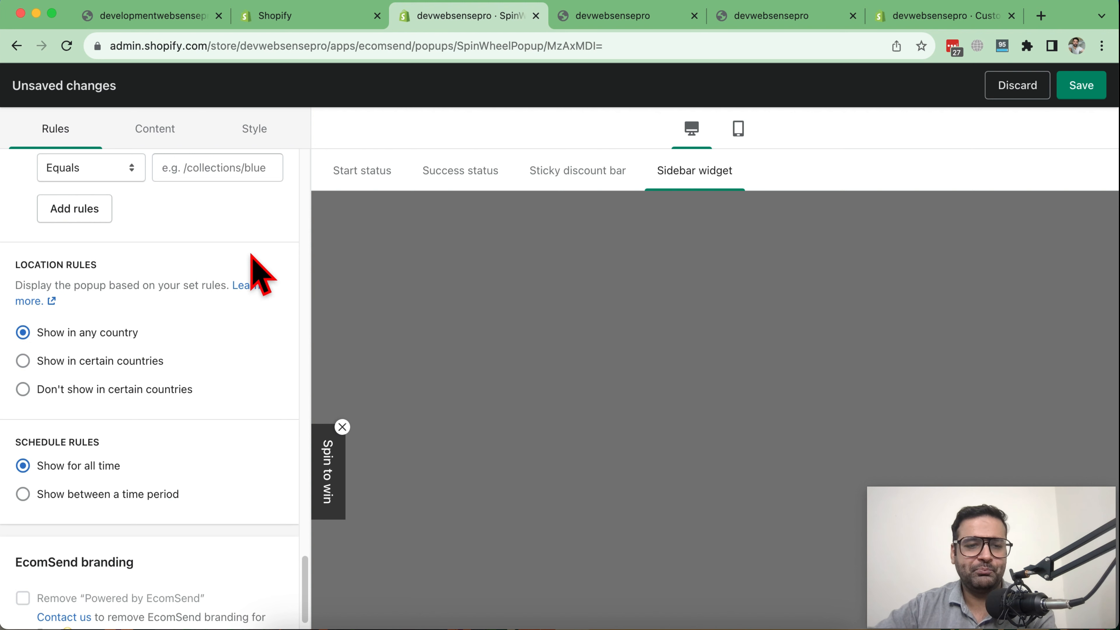
pyautogui.scroll(-2, 254, 273)
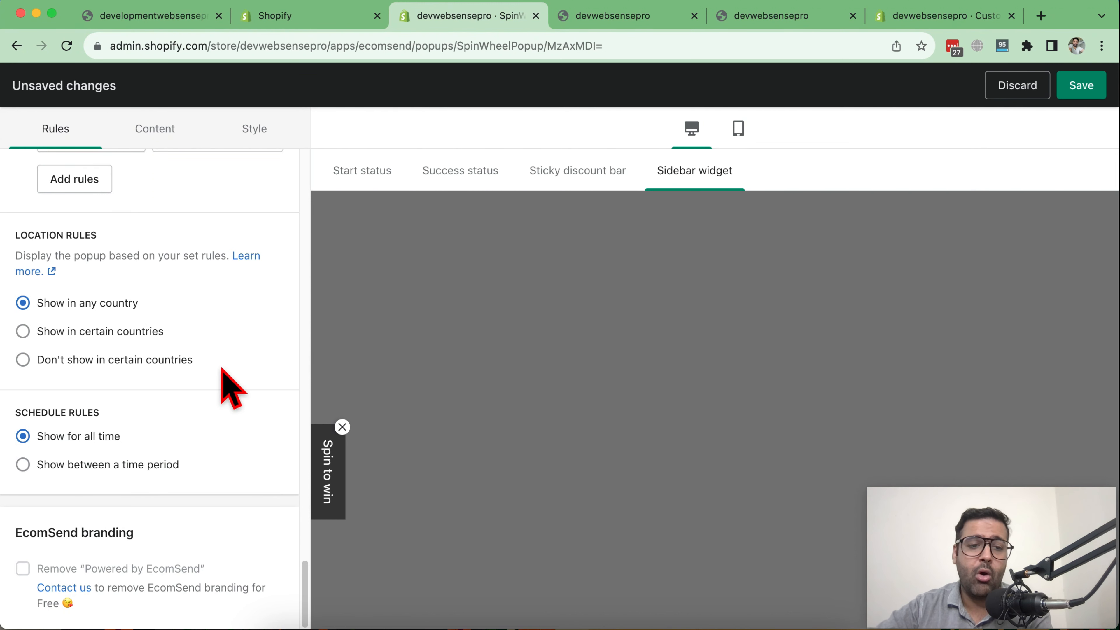
# Try the schedule rule for showing between a time period, then restore showing for all time.
pyautogui.click(152, 461)
pyautogui.scroll(-3, 225, 371)
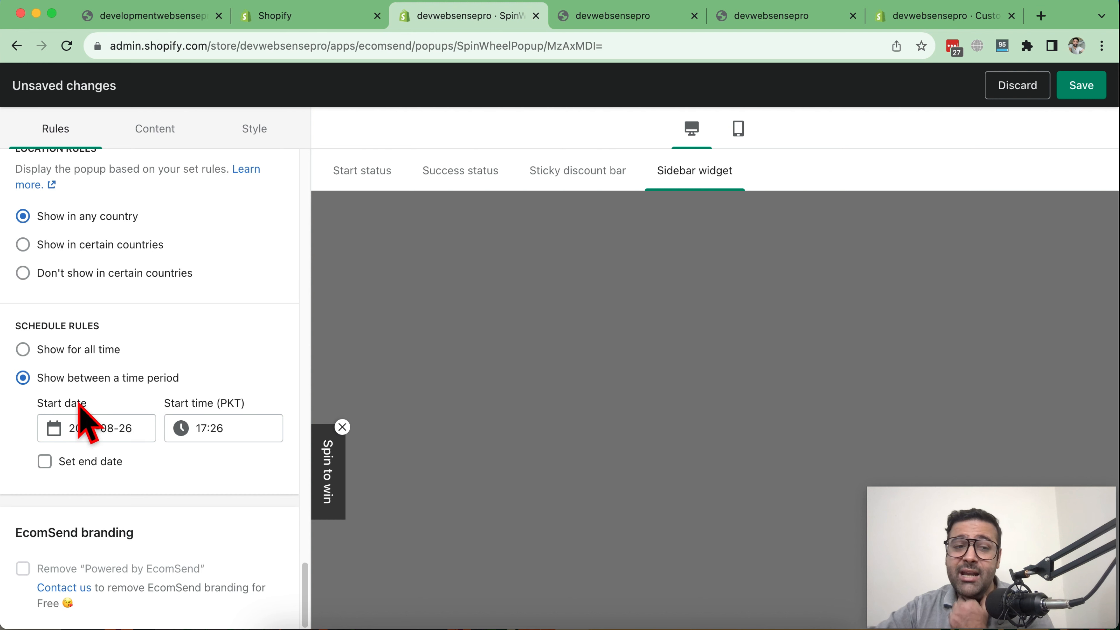
pyautogui.click(45, 349)
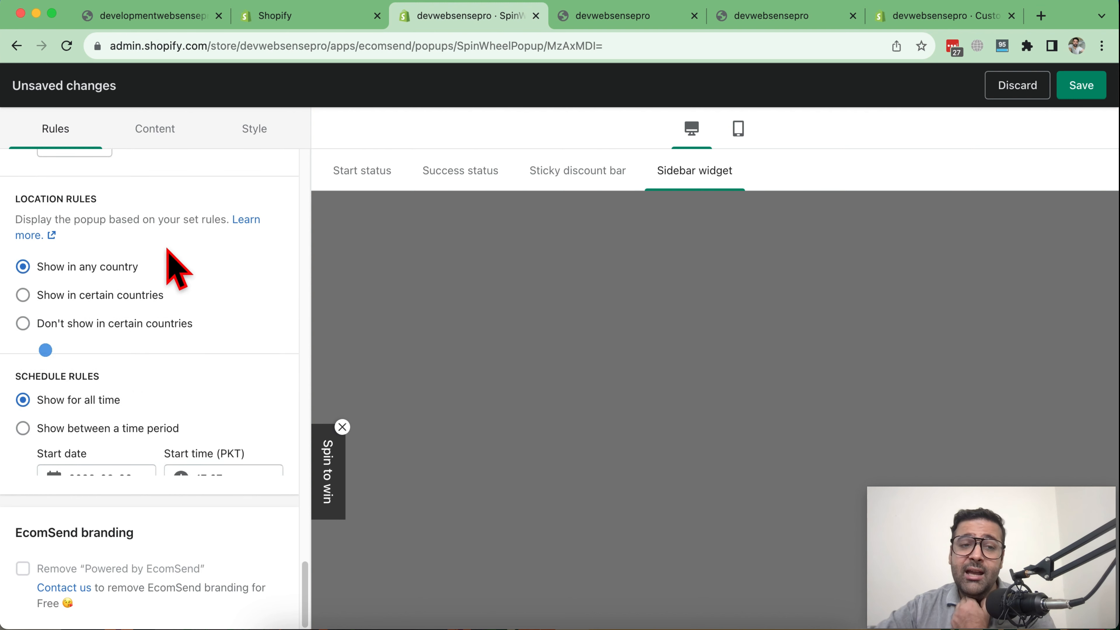
# Examine the popup's editable texts for the start status, success status, sticky discount bar, sidebar widget and errors.
pyautogui.click(157, 141)
pyautogui.moveTo(172, 331); pyautogui.dragTo(5, 295)
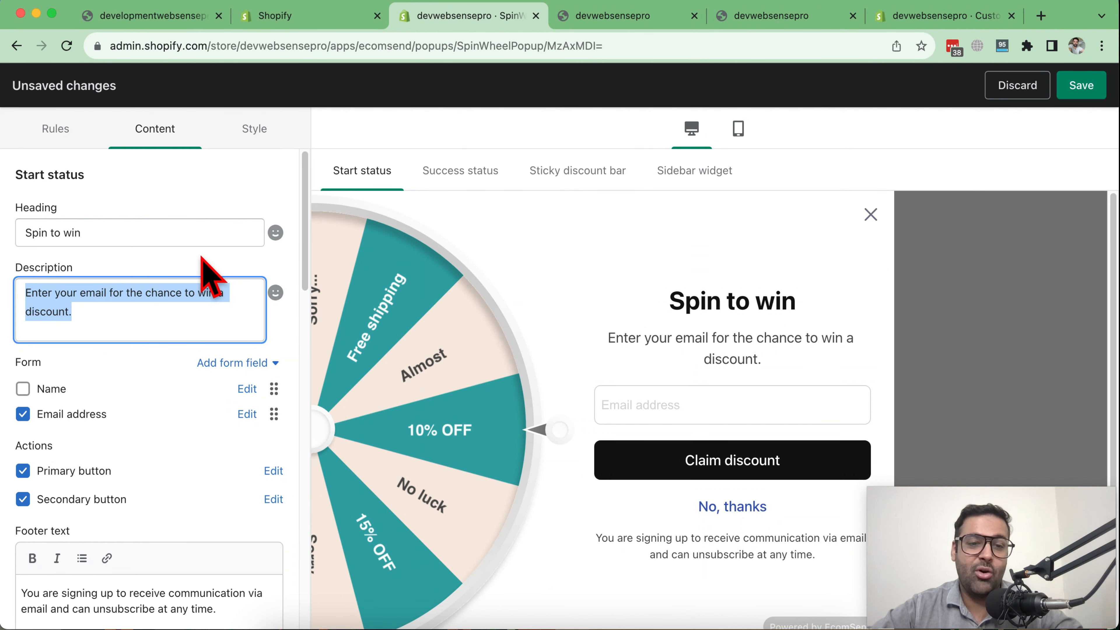
pyautogui.scroll(-5, 213, 265)
pyautogui.scroll(-10, 212, 251)
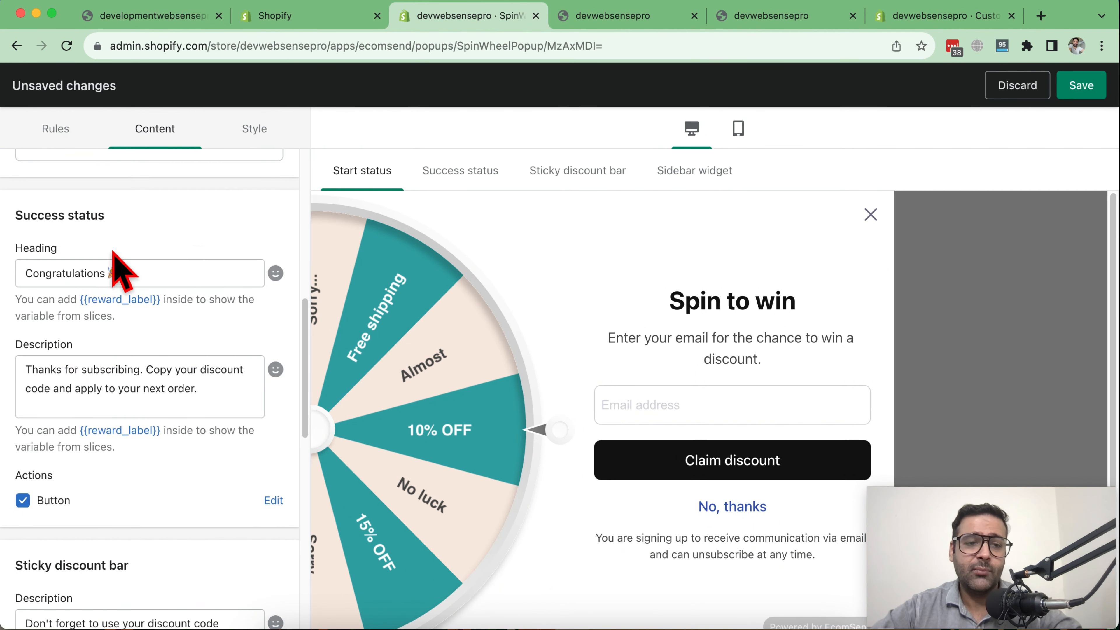
pyautogui.scroll(-10, 162, 320)
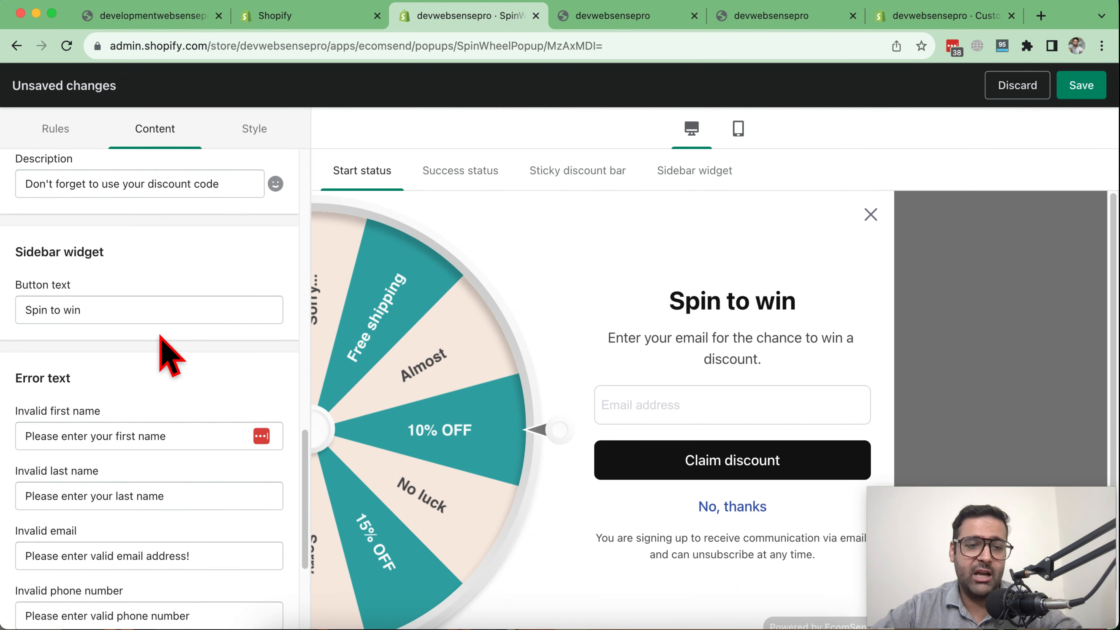
pyautogui.scroll(20, 162, 400)
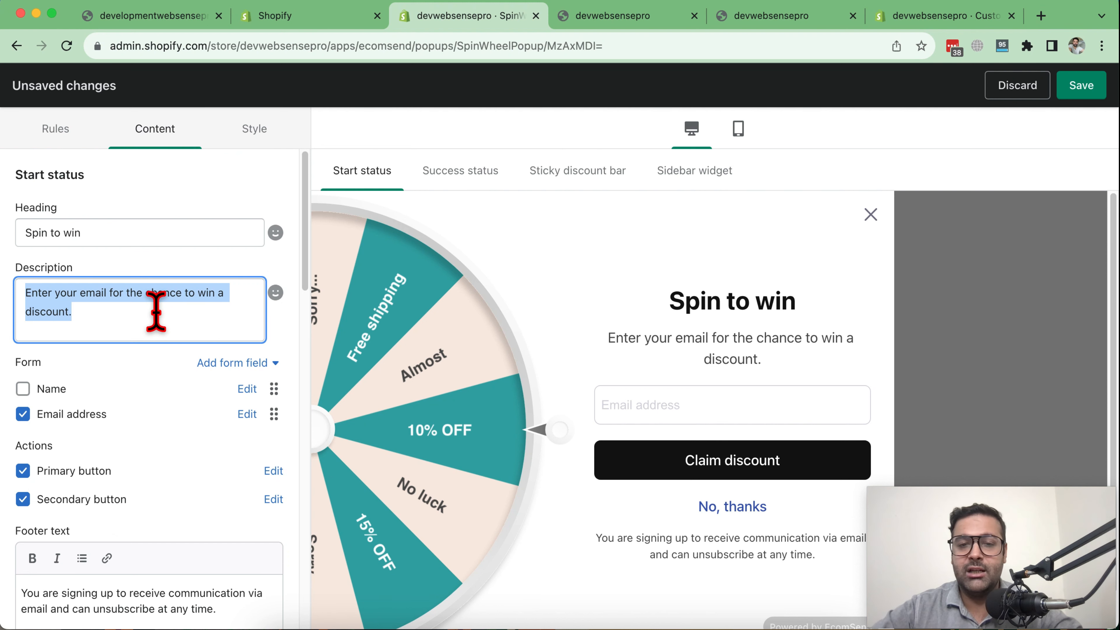
# In the popup's style settings, try brown A16A30 as the wheel's Background 1 colour.
pyautogui.click(256, 129)
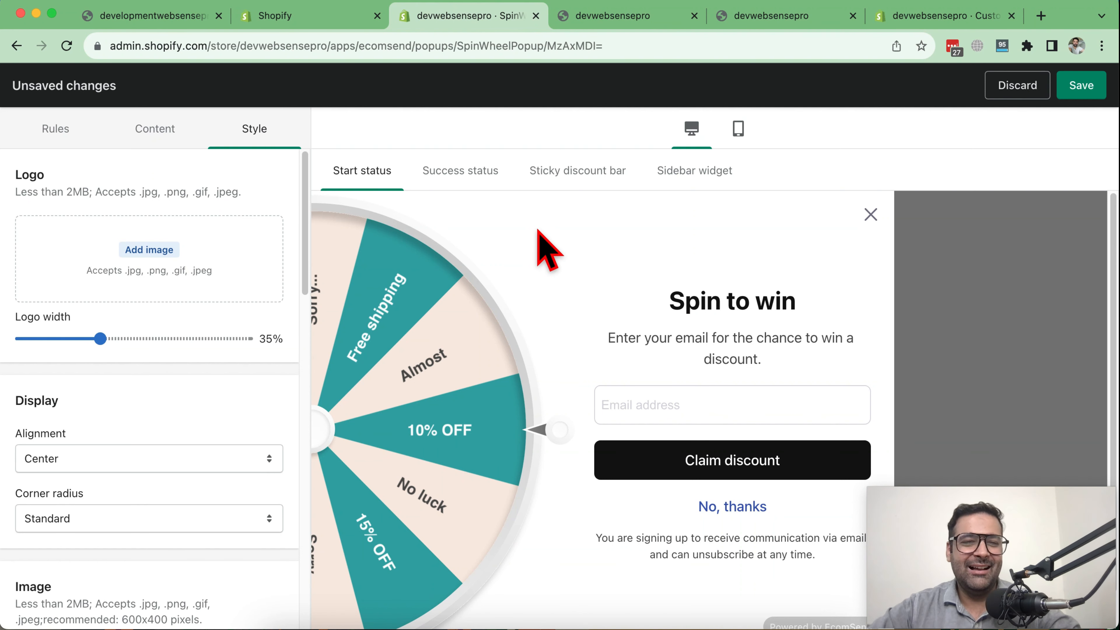
pyautogui.scroll(-10, 282, 247)
pyautogui.scroll(-5, 278, 287)
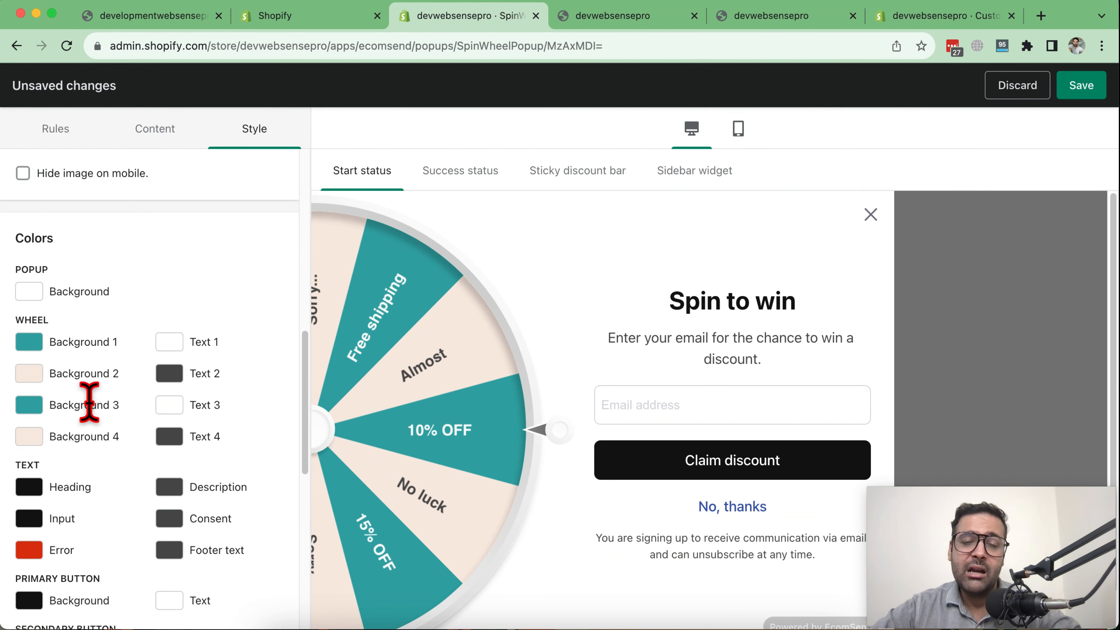
pyautogui.click(32, 344)
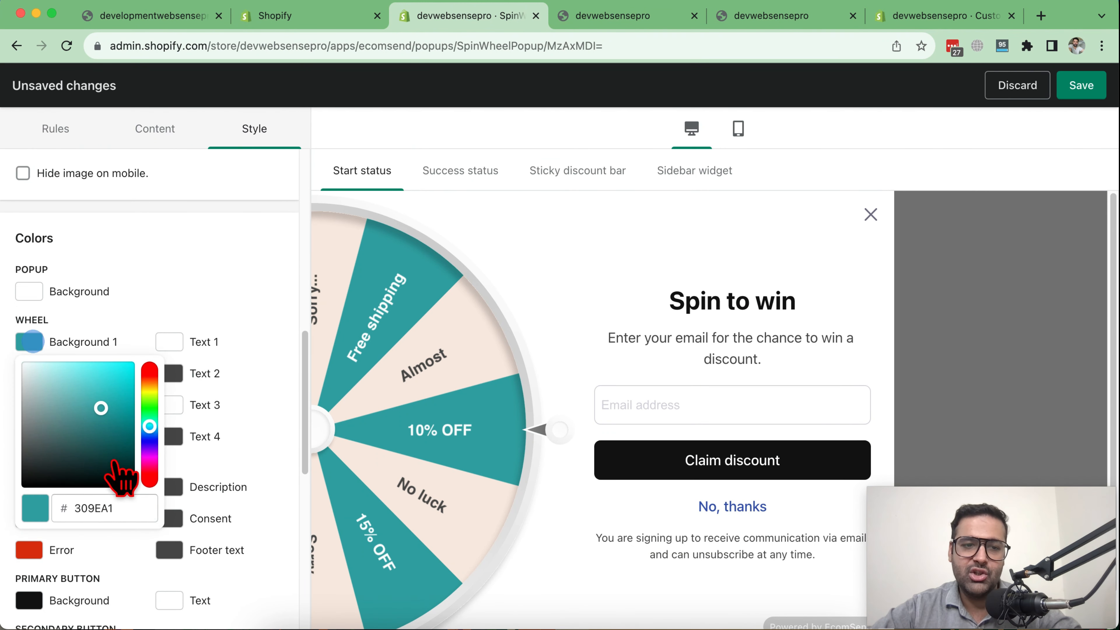
pyautogui.moveTo(151, 422); pyautogui.dragTo(151, 389)
pyautogui.moveTo(157, 383); pyautogui.dragTo(155, 384)
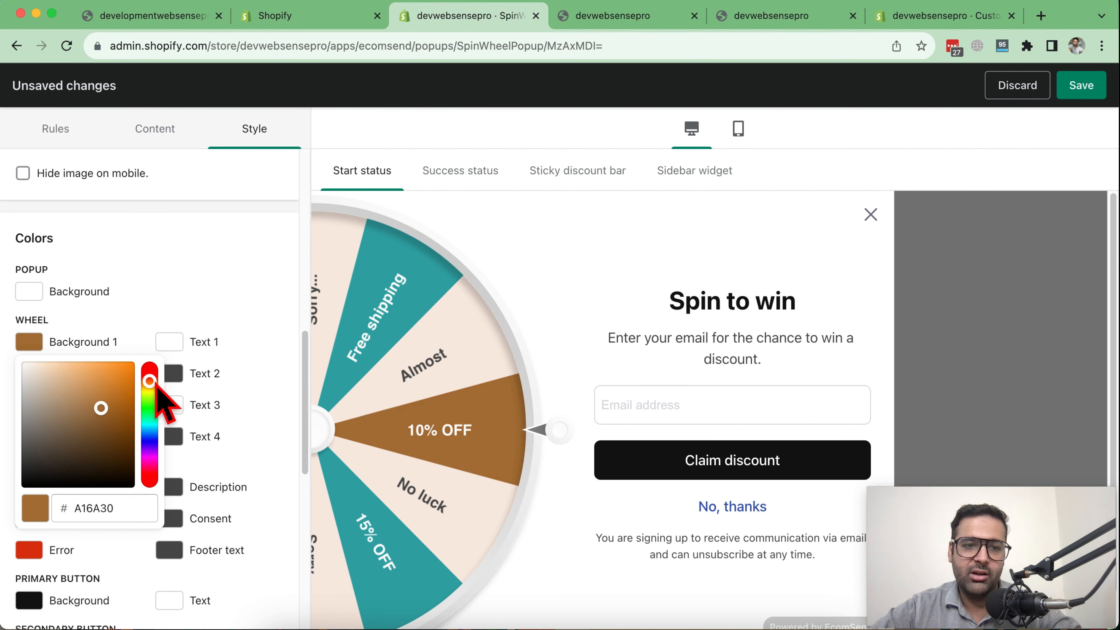
pyautogui.click(150, 268)
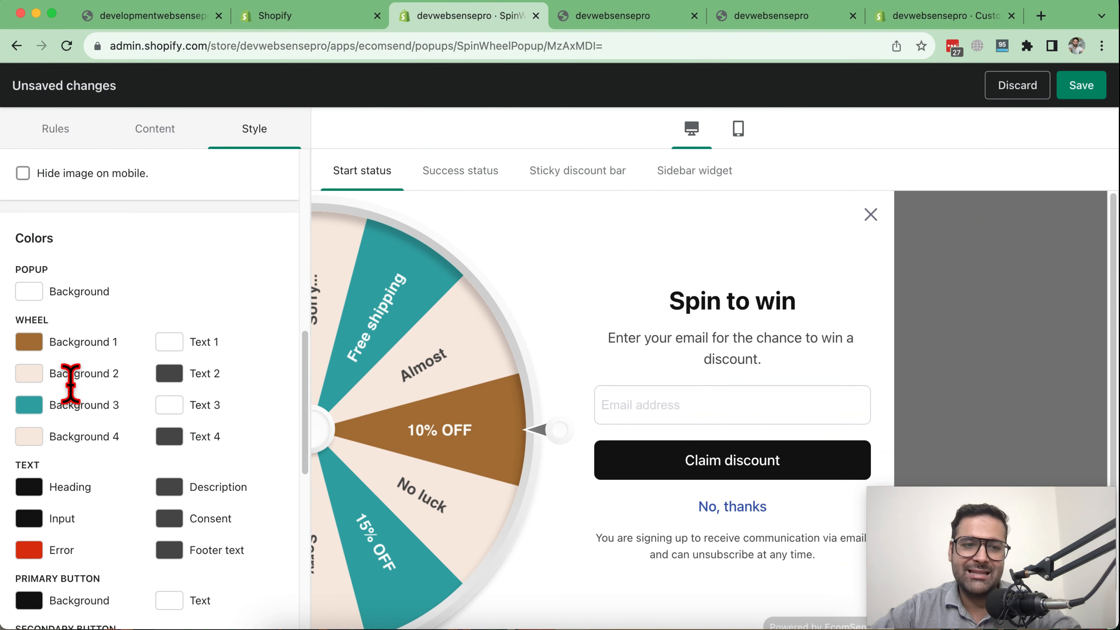
# Try orange for the wheel's Background 2 and grey 869393 for Background 3, and look over the remaining style settings.
pyautogui.click(31, 374)
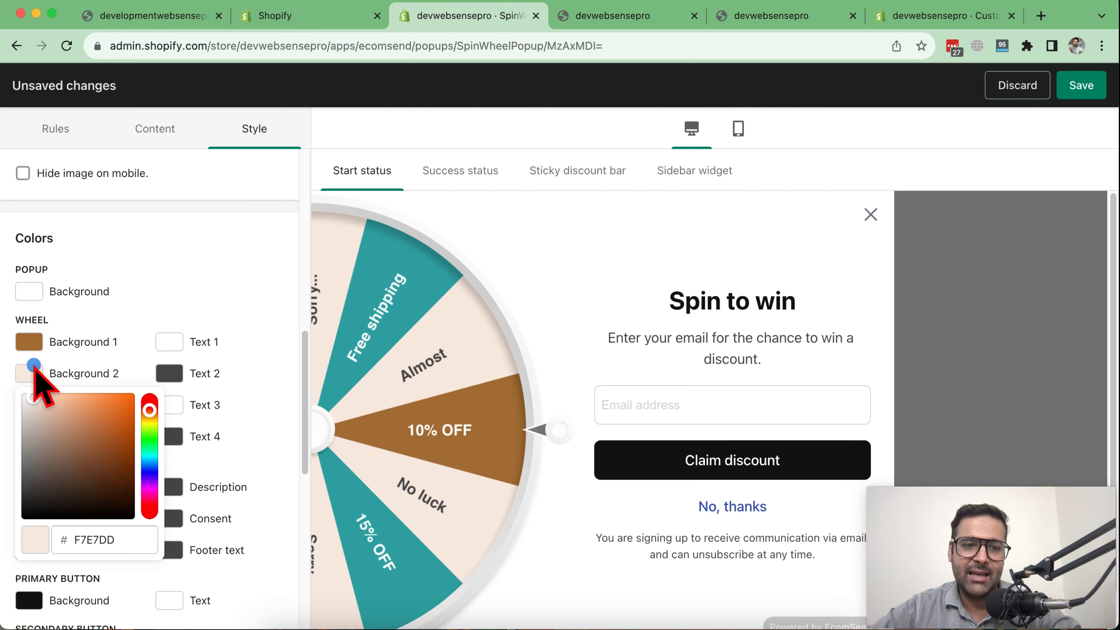
pyautogui.moveTo(108, 443); pyautogui.dragTo(108, 413)
pyautogui.click(185, 273)
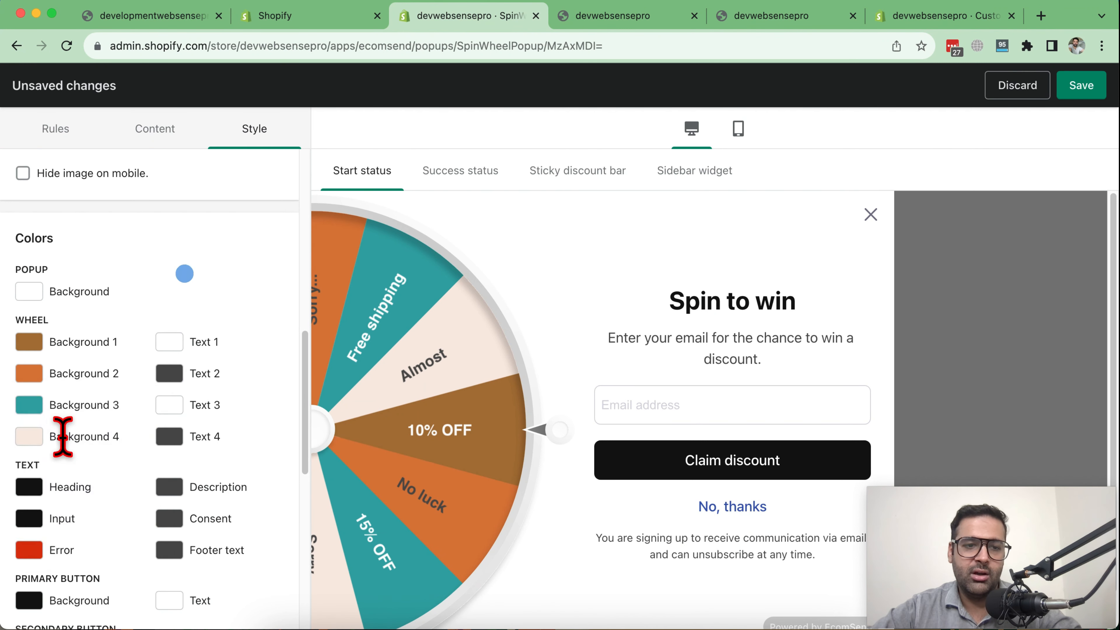
pyautogui.click(31, 405)
pyautogui.moveTo(79, 472); pyautogui.dragTo(32, 481)
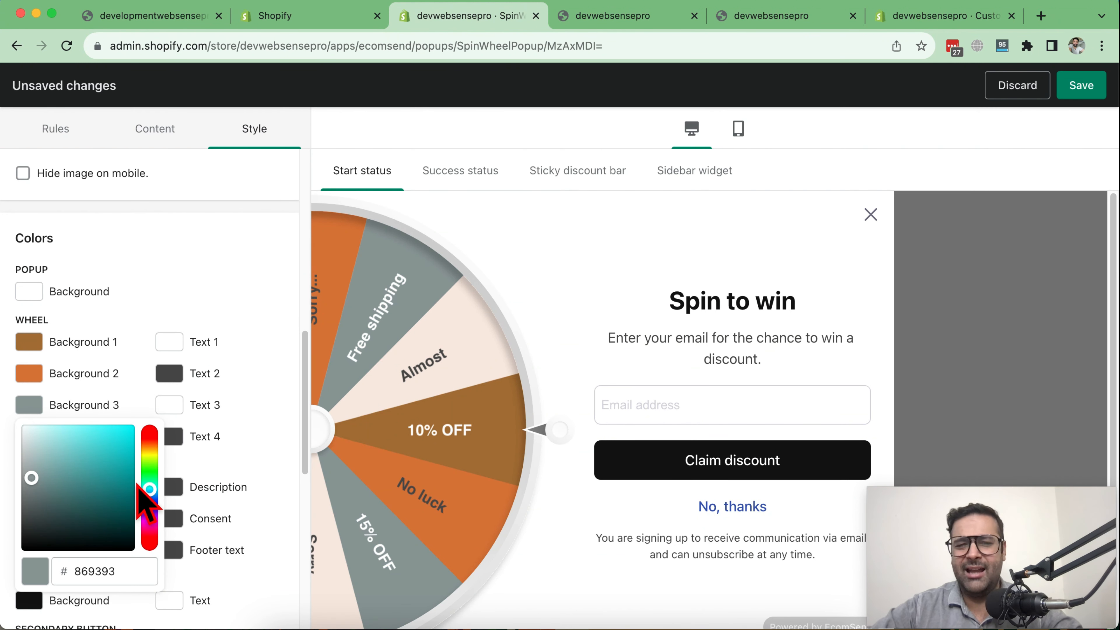
pyautogui.click(212, 251)
pyautogui.scroll(-10, 269, 287)
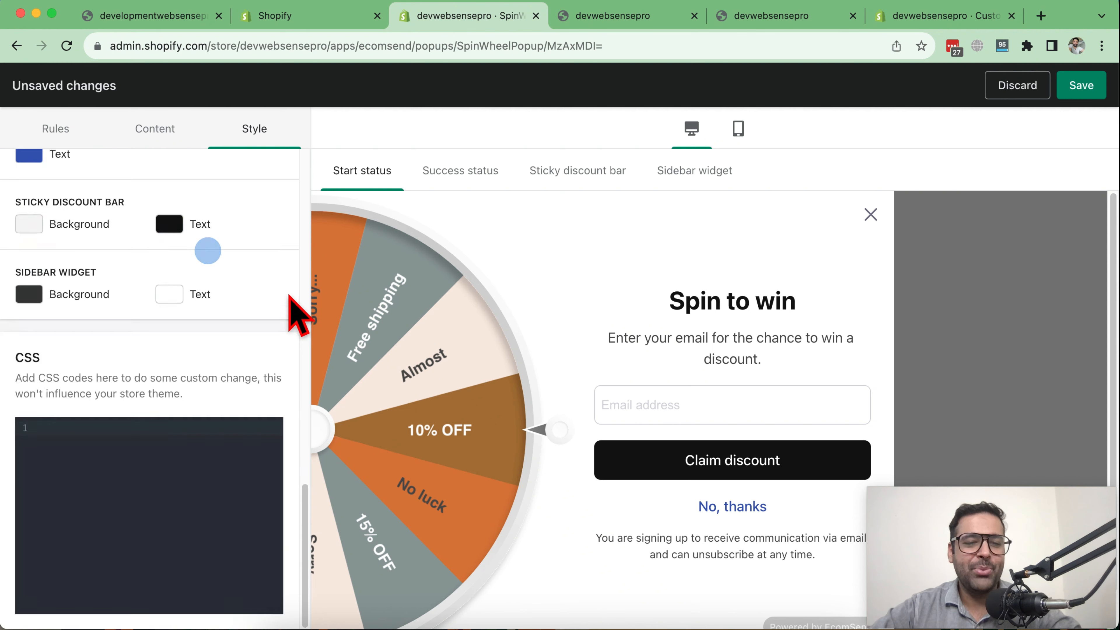
pyautogui.scroll(10, 238, 388)
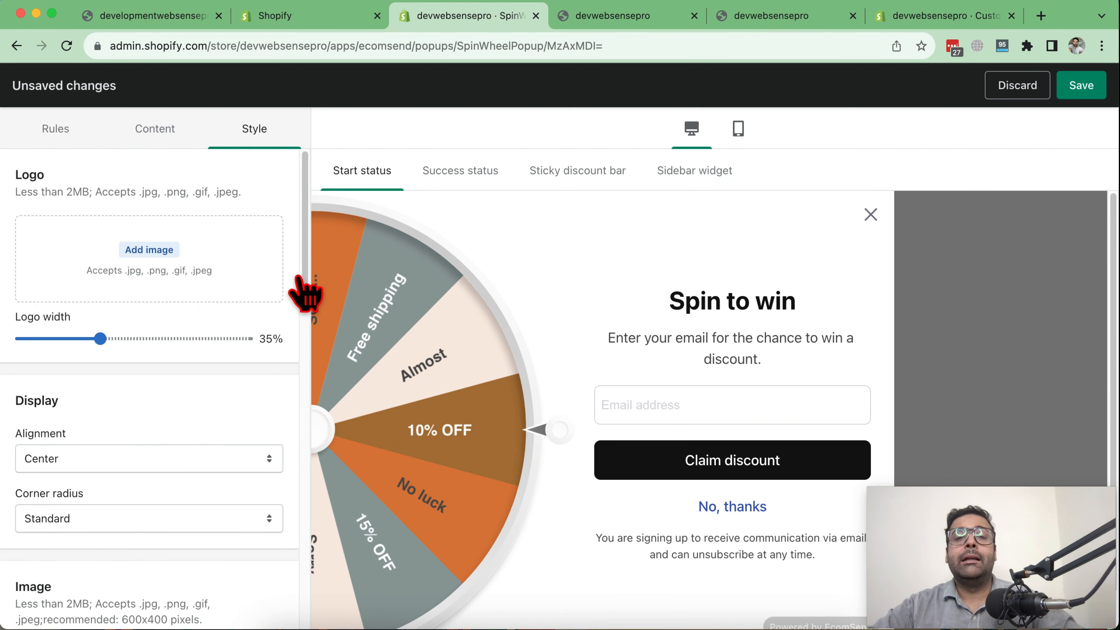
# Inspect the "Powered by EcomSend" badge in the storefront popup and copy its container's class name, _marketingBranding_rg2mi_165.
pyautogui.click(611, 18)
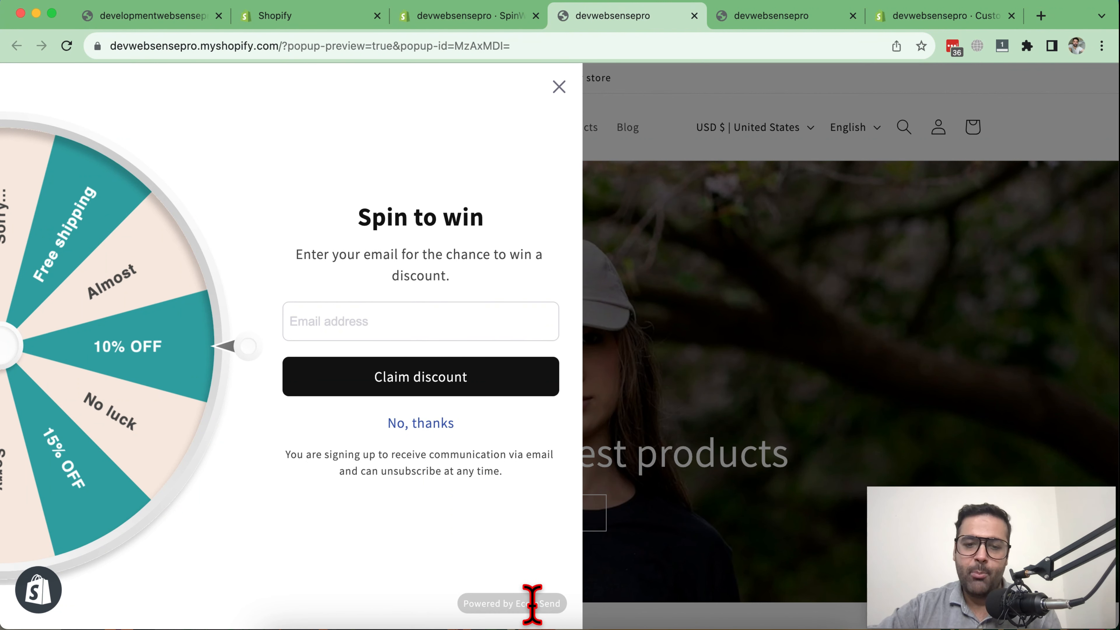
pyautogui.rightClick(510, 602)
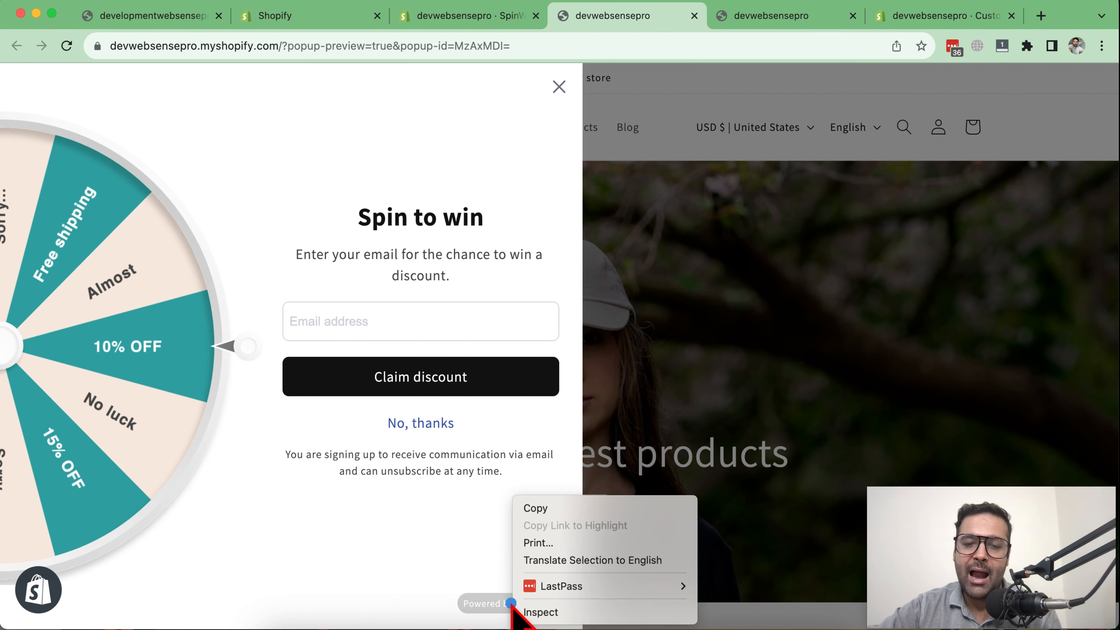
pyautogui.click(573, 613)
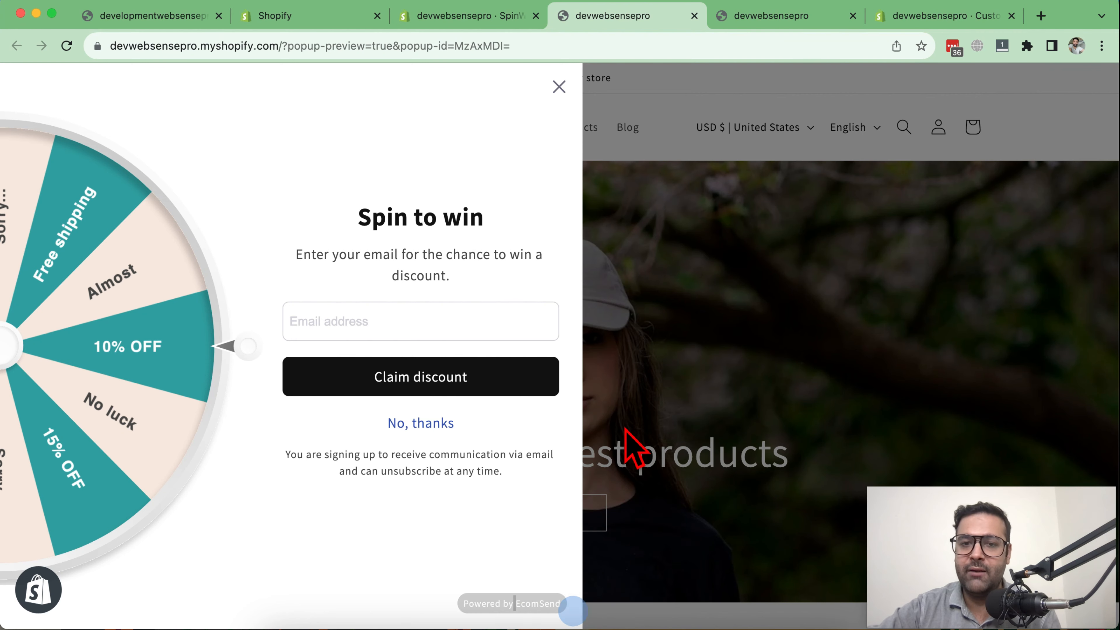
pyautogui.scroll(-2, 626, 165)
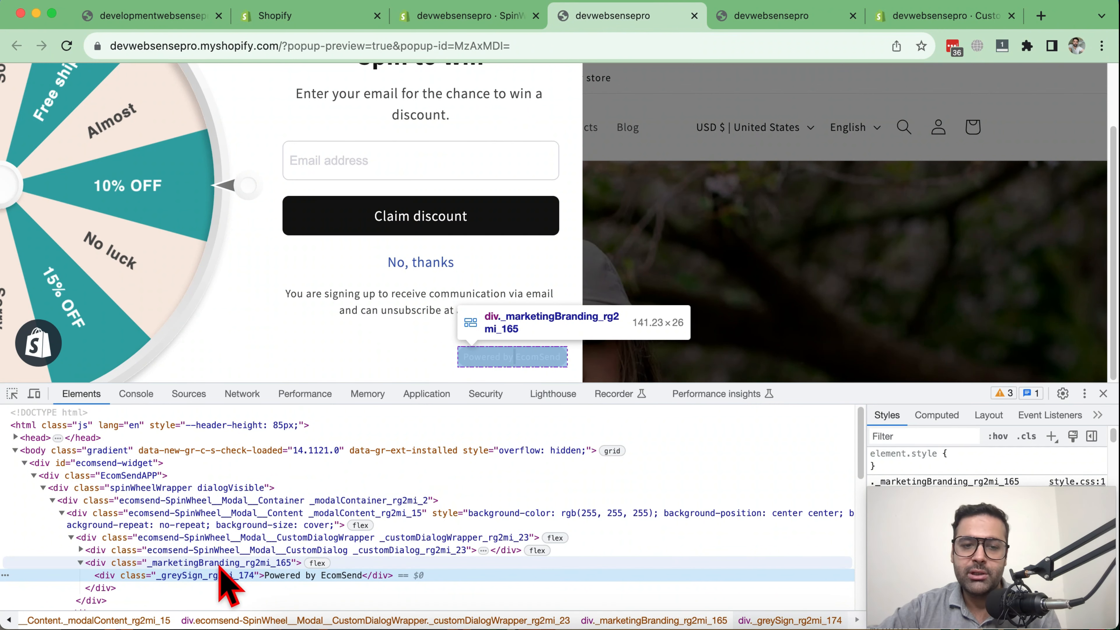
pyautogui.click(216, 563)
pyautogui.doubleClick(218, 564)
pyautogui.press('super+c')
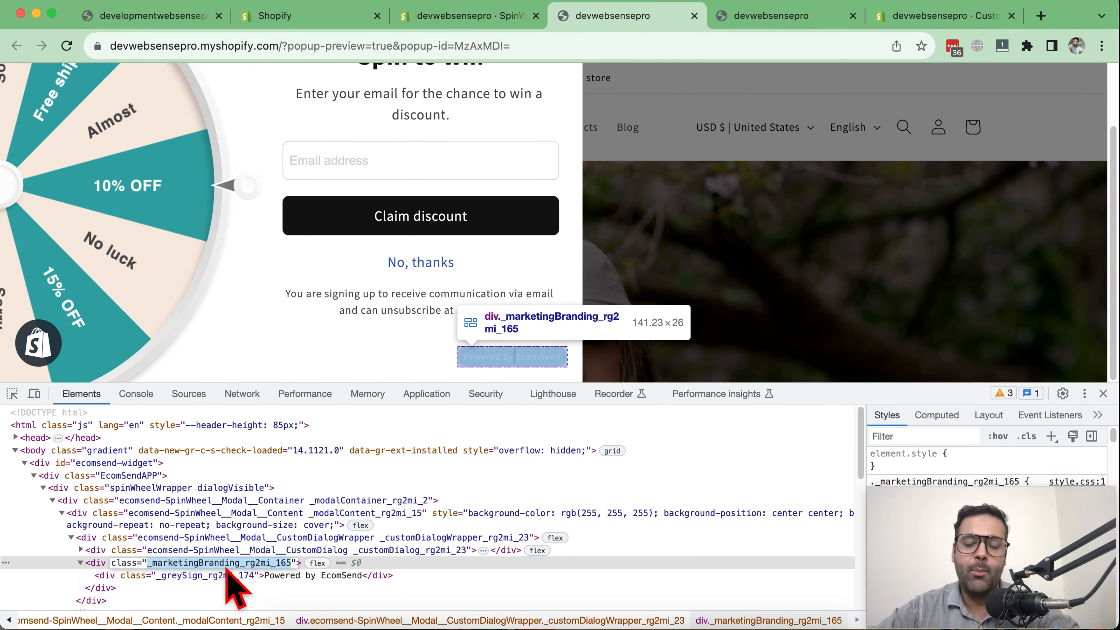
# Add a custom CSS rule to the popup that sets ._marketingBranding_rg2mi_165 to display:none; and save the changes.
pyautogui.click(483, 26)
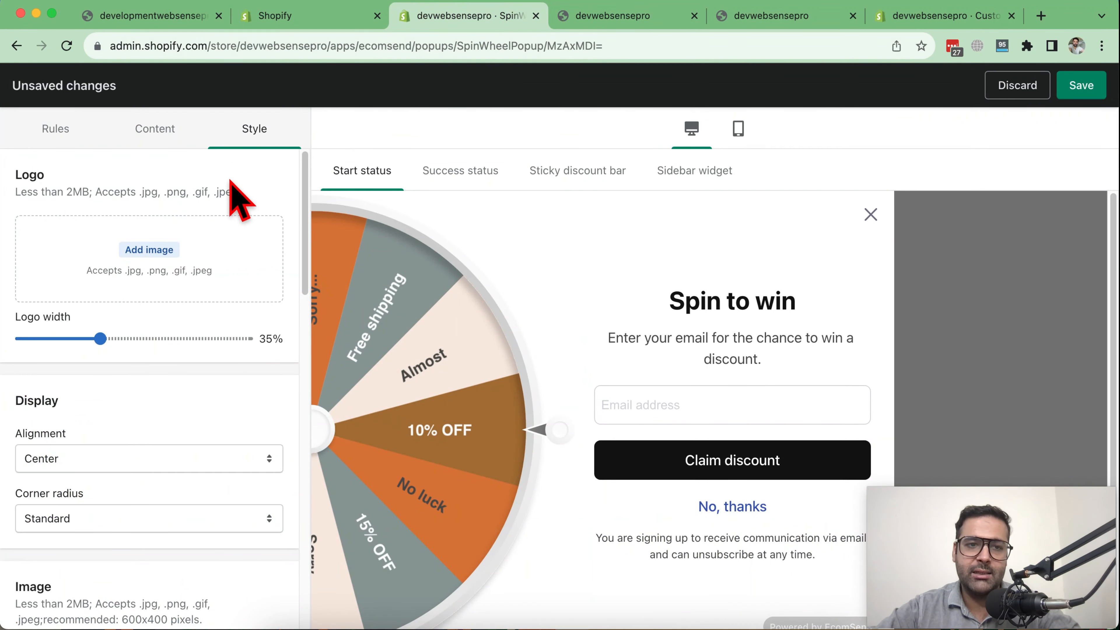
pyautogui.scroll(-15, 263, 287)
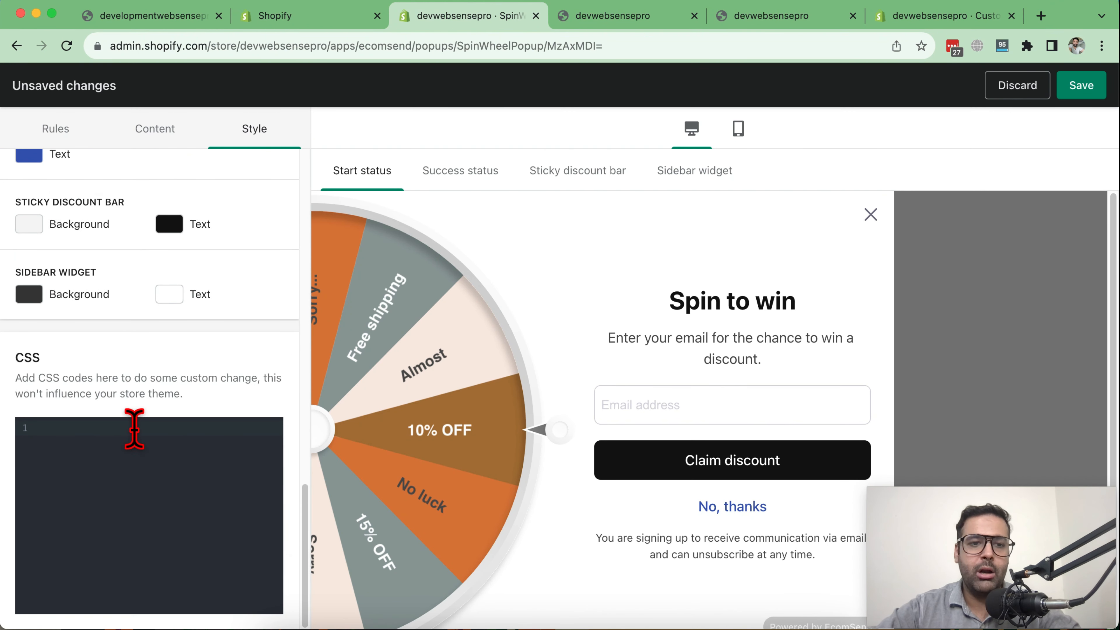
pyautogui.click(93, 454)
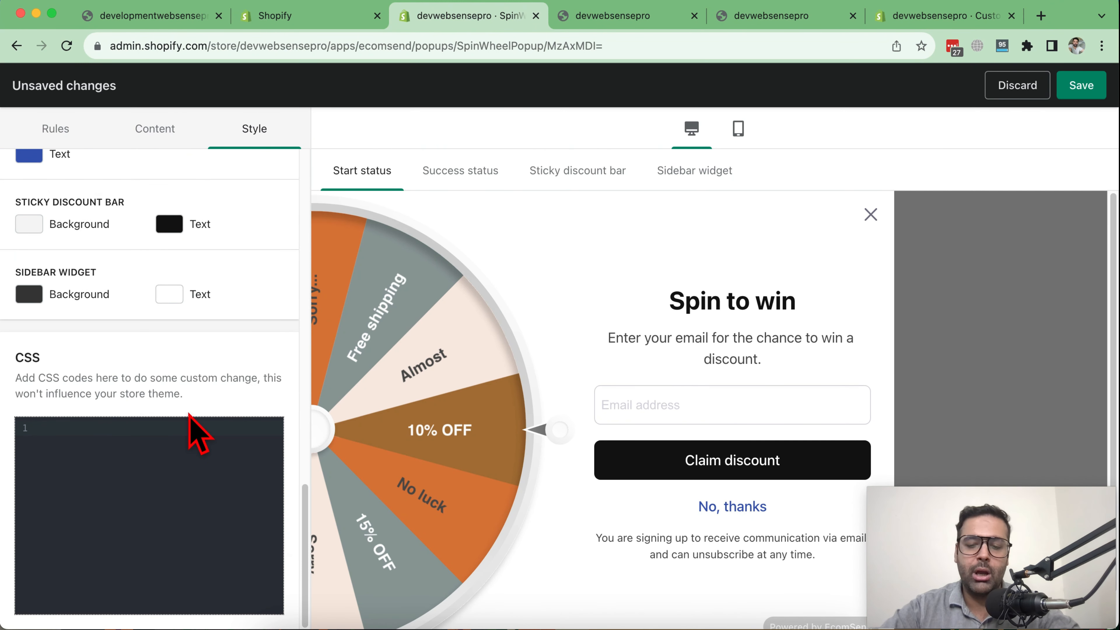
pyautogui.write('.')
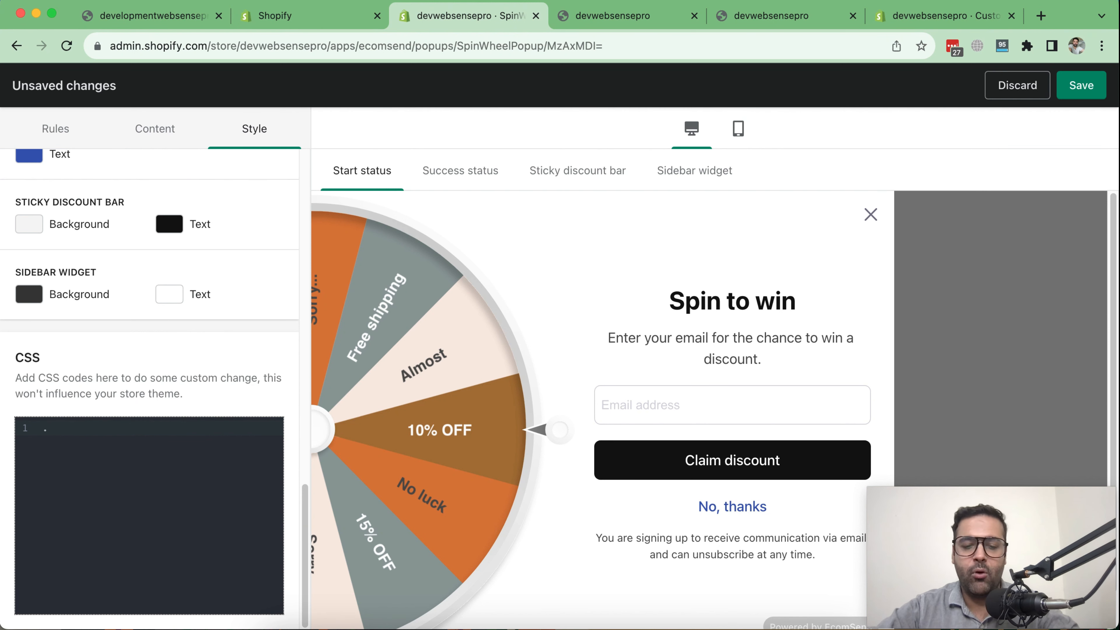
pyautogui.press('super+v')
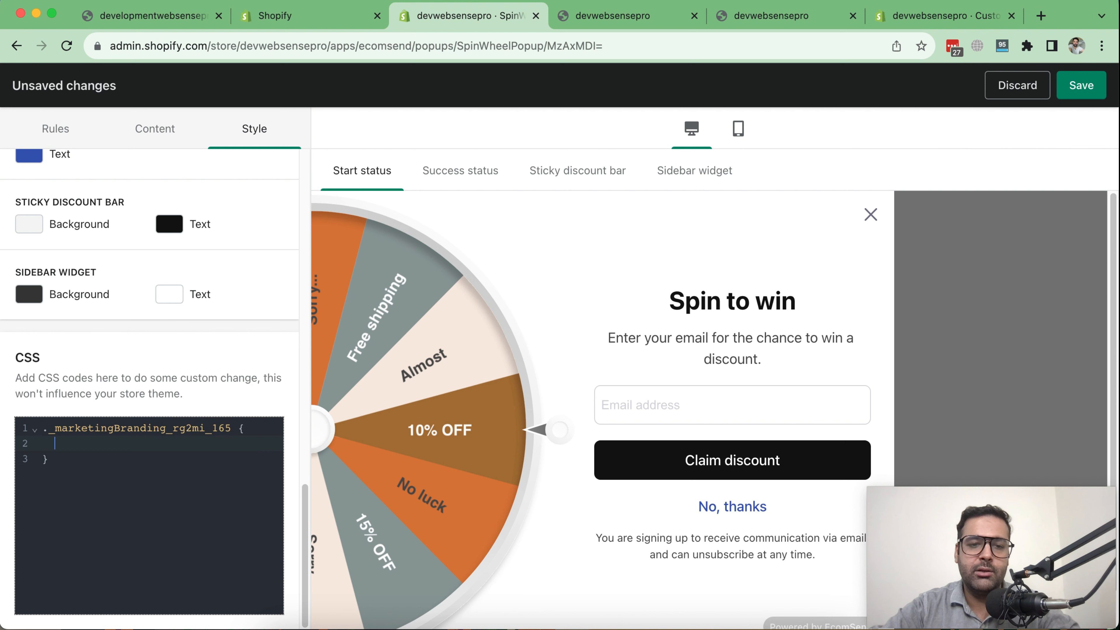
pyautogui.write('display:none;')
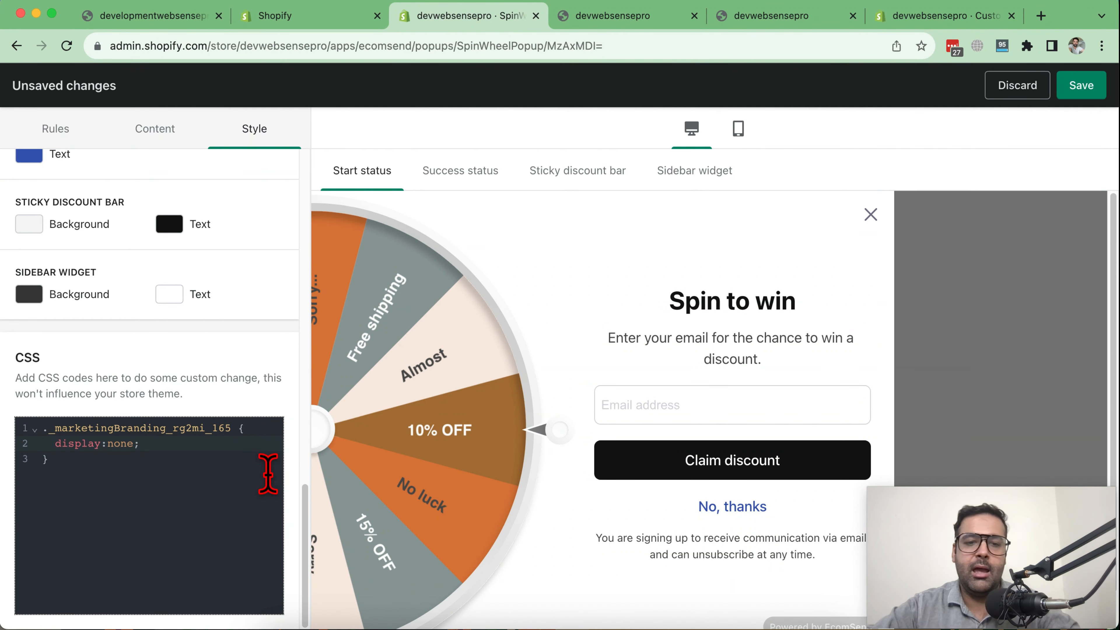
pyautogui.click(1080, 85)
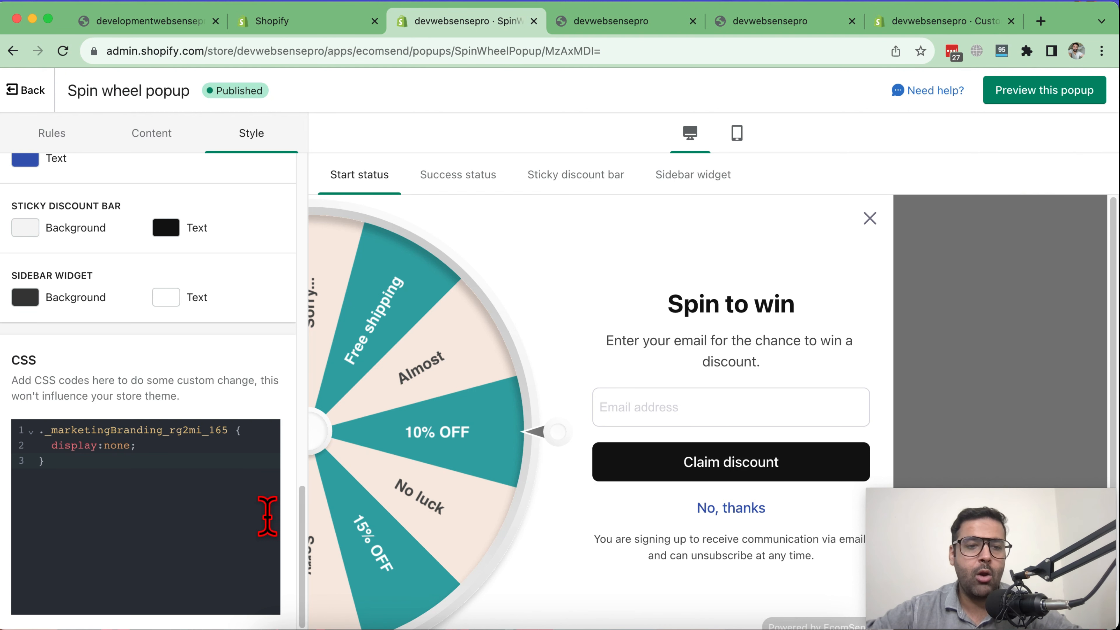
# Select the entire custom CSS rule for review, then open the popup's storefront preview.
pyautogui.click(121, 490)
pyautogui.press('super+a')
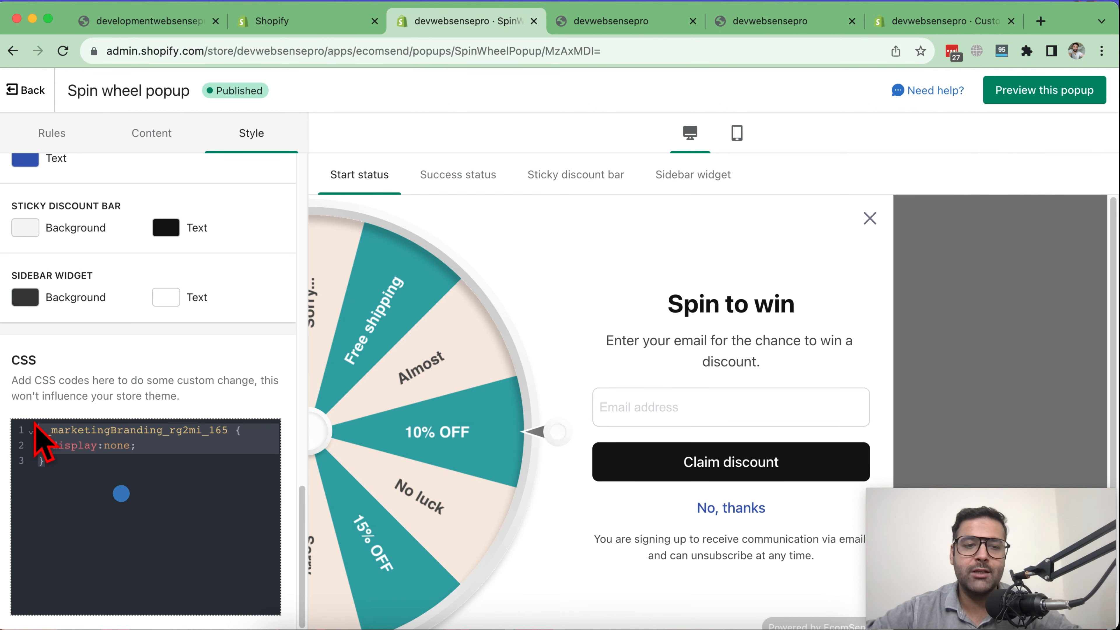
pyautogui.click(1041, 99)
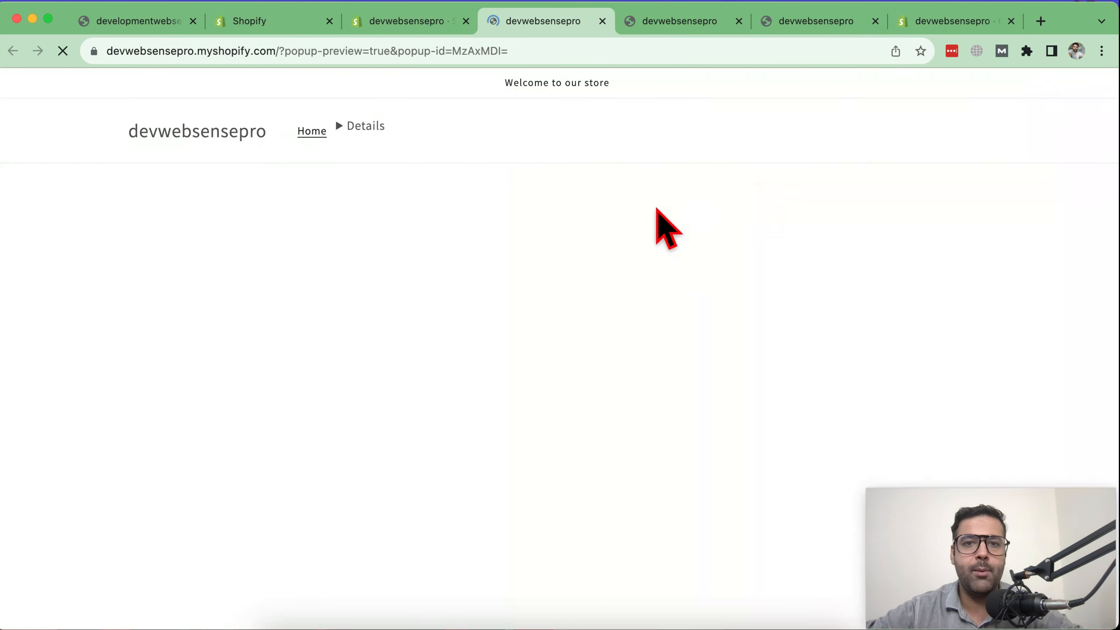